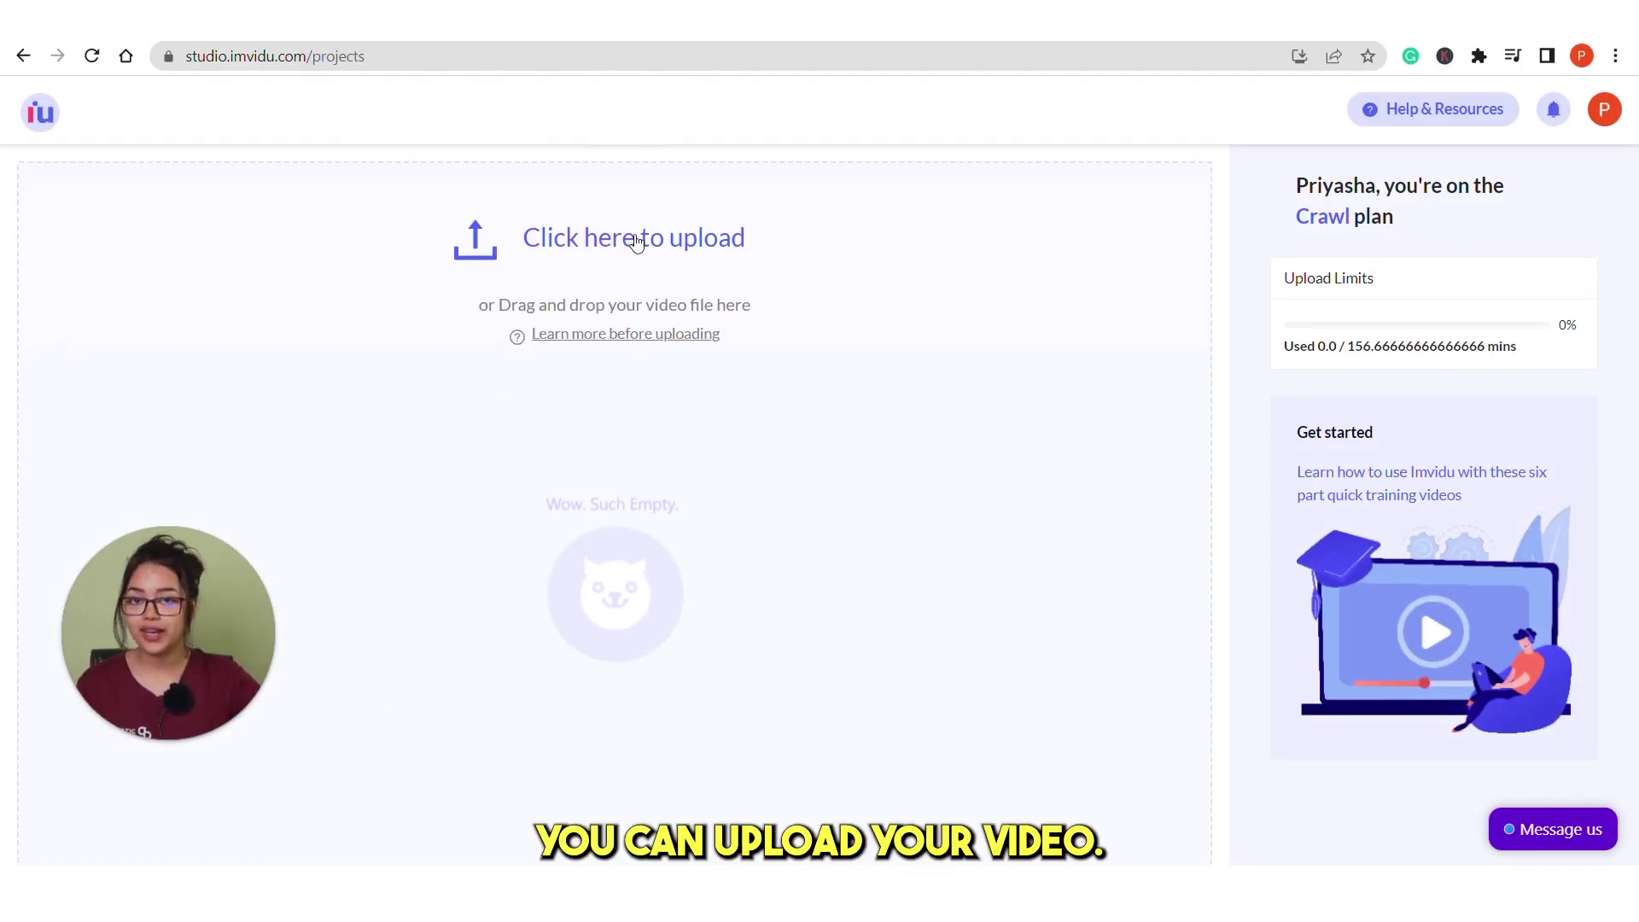
# Upload the video file so it opens transcribed in the editor
pyautogui.click(670, 245)
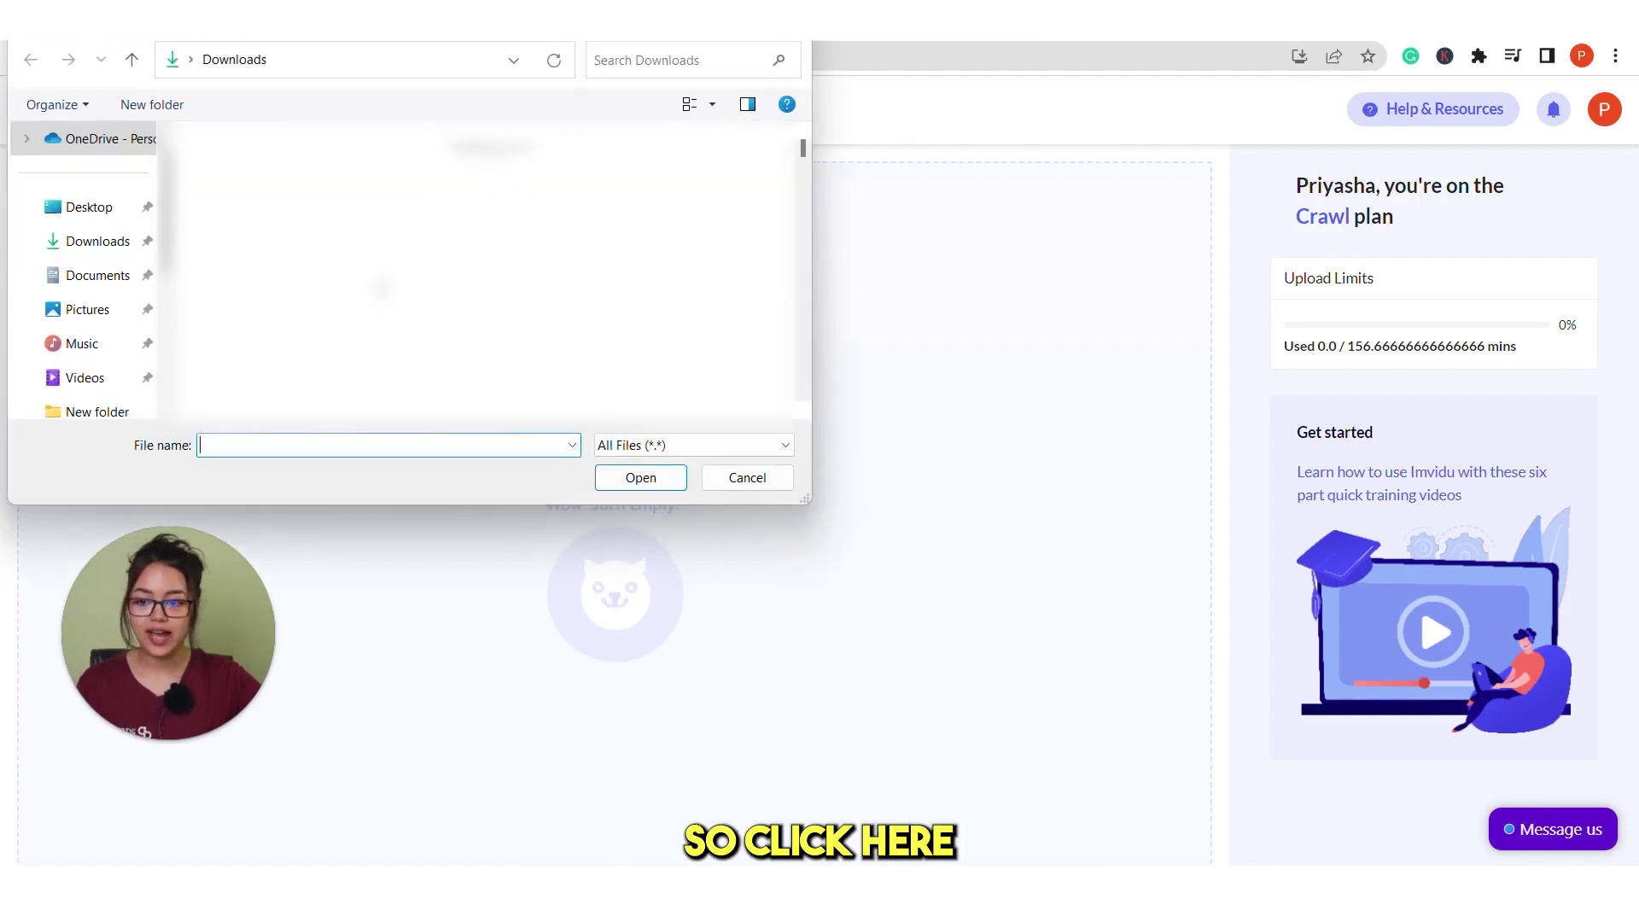
pyautogui.click(741, 479)
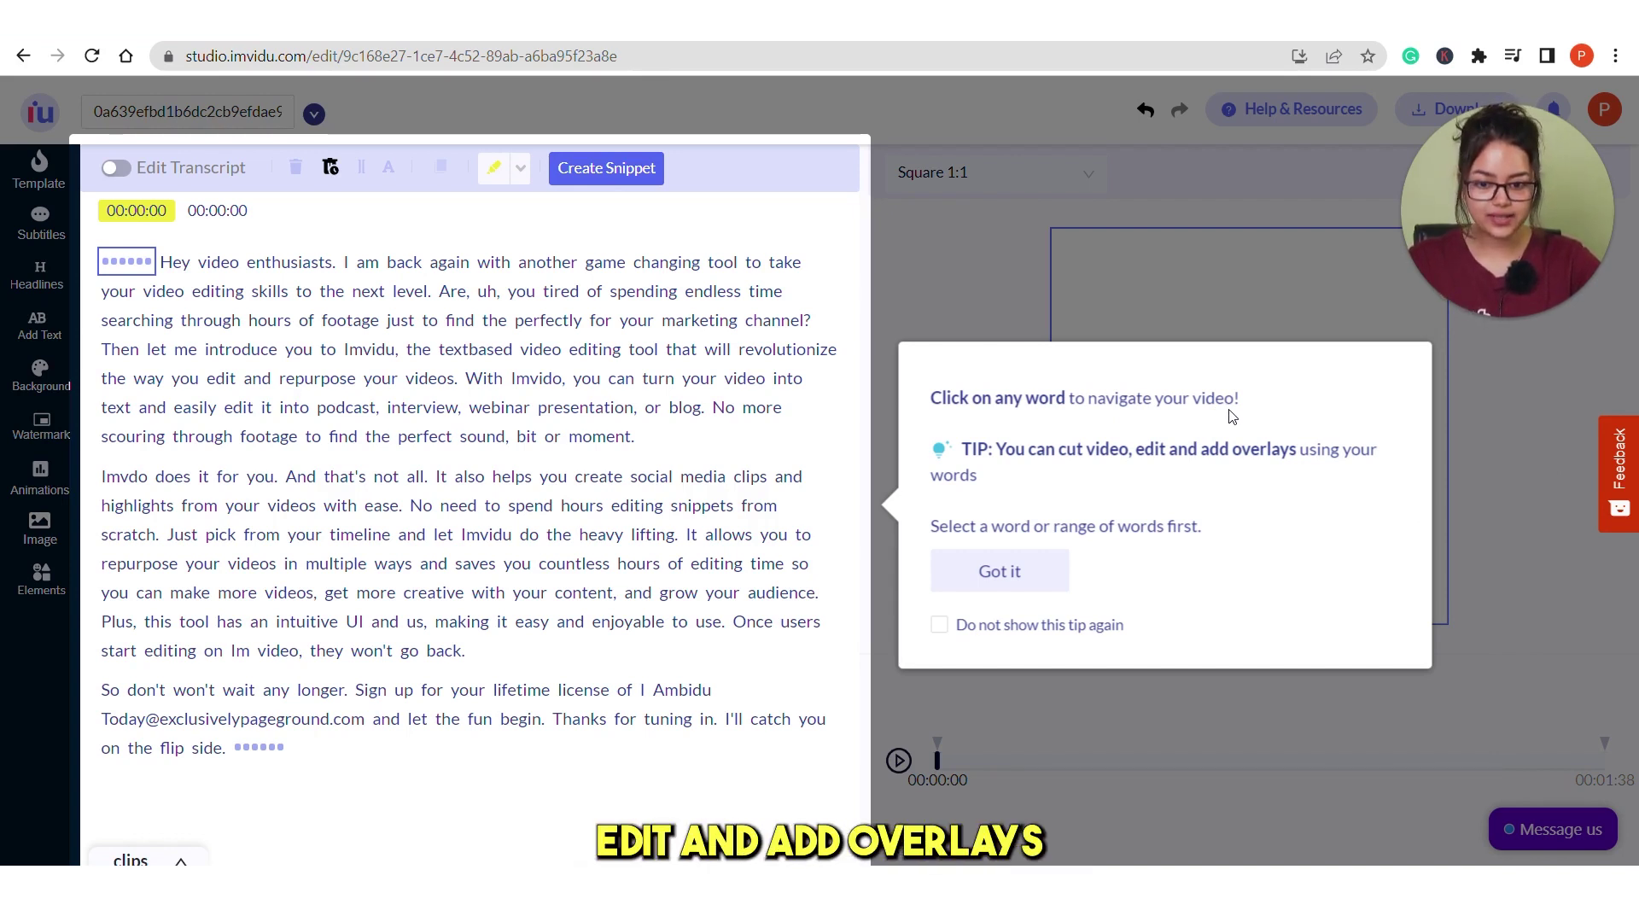
# Close the word-navigation tip, then play the video while scrolling the transcript for mistakes
pyautogui.click(1021, 580)
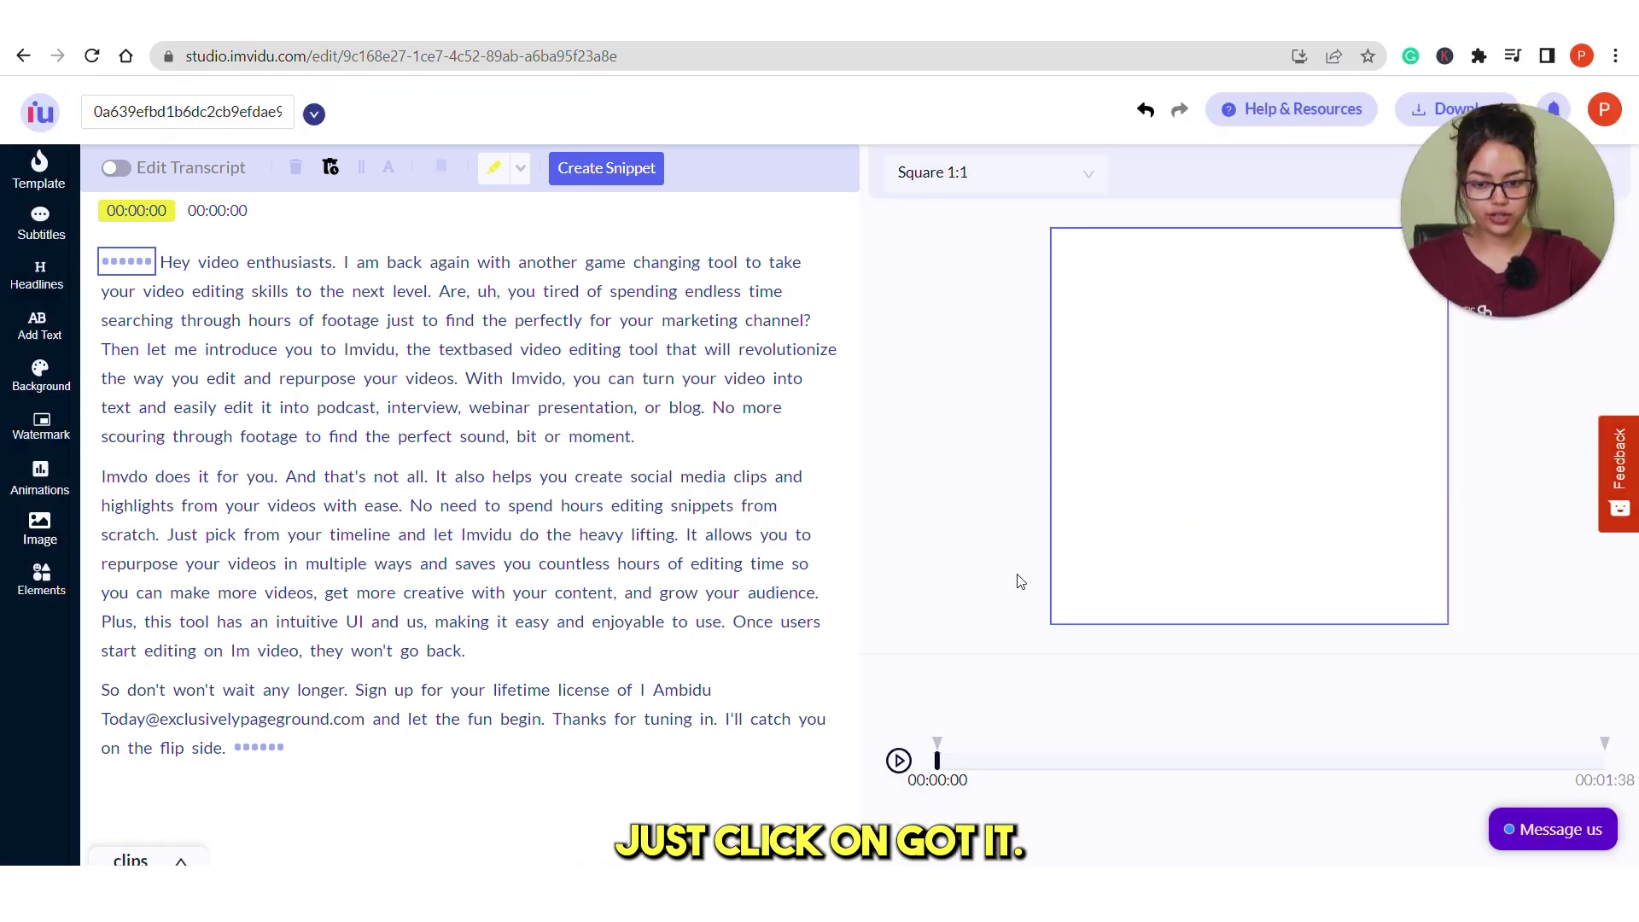
pyautogui.click(898, 760)
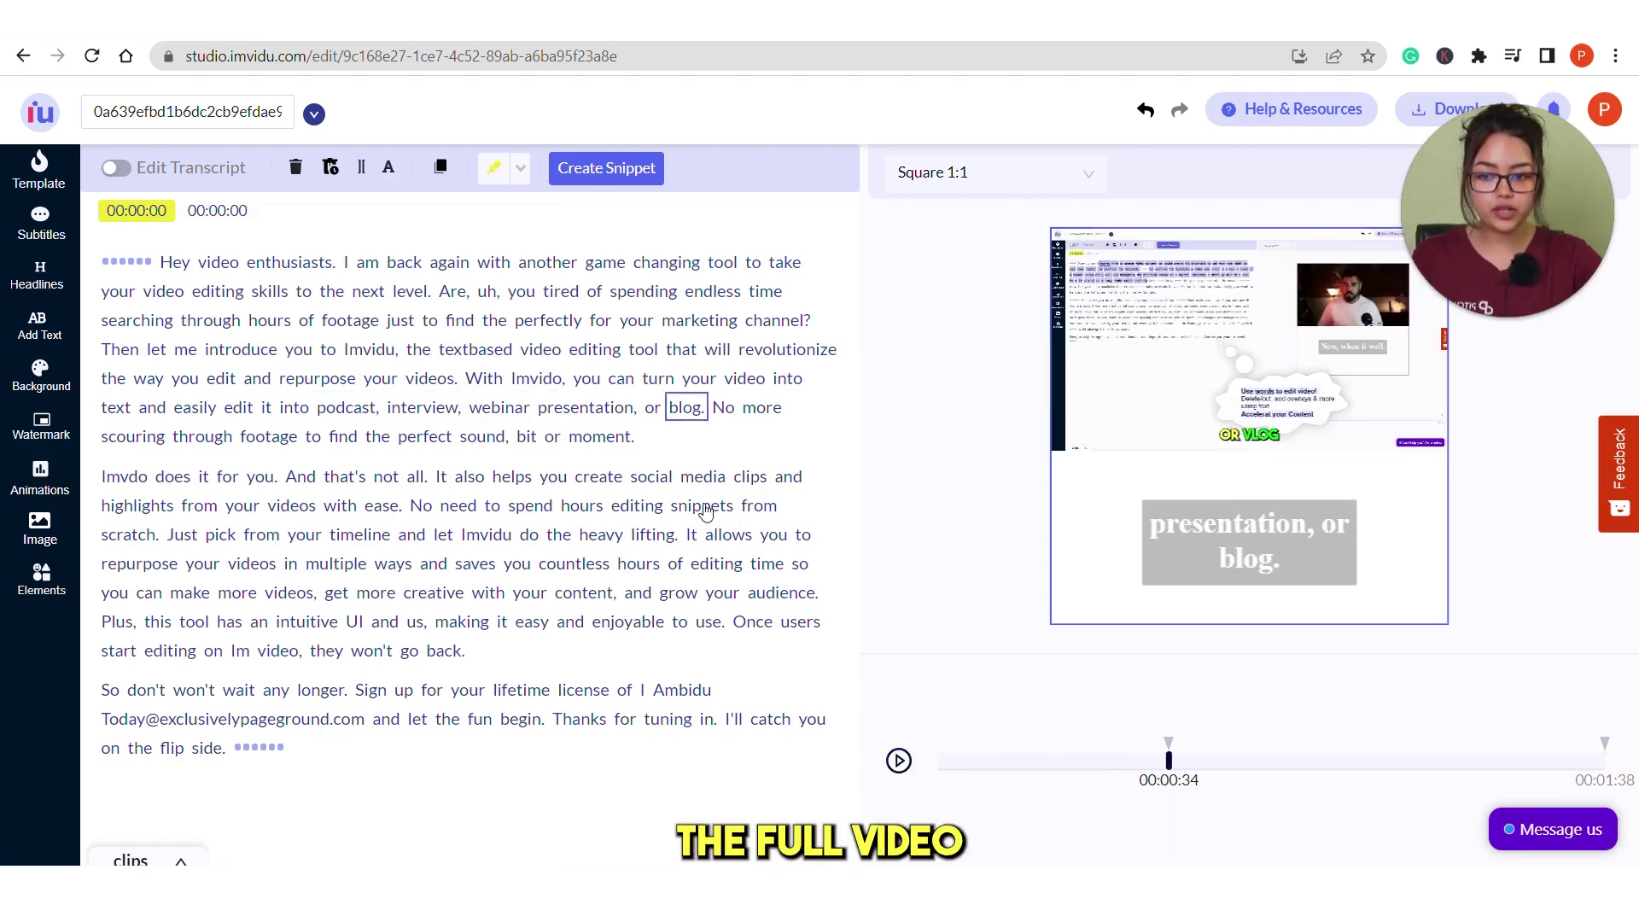
pyautogui.scroll(-2, 621, 496)
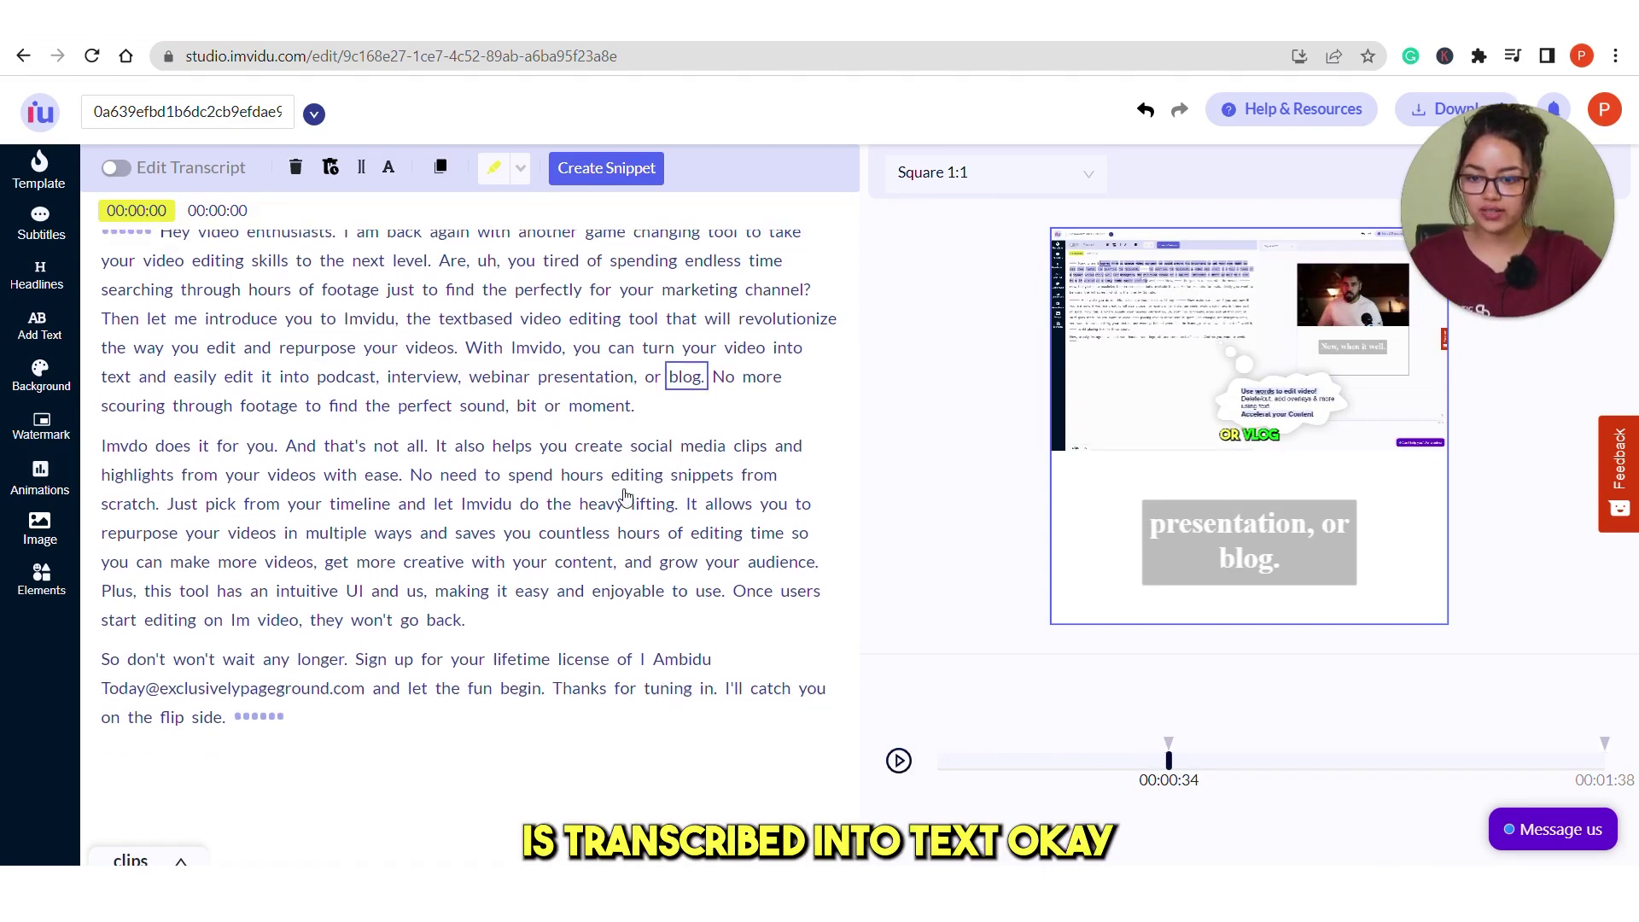
pyautogui.scroll(2, 621, 496)
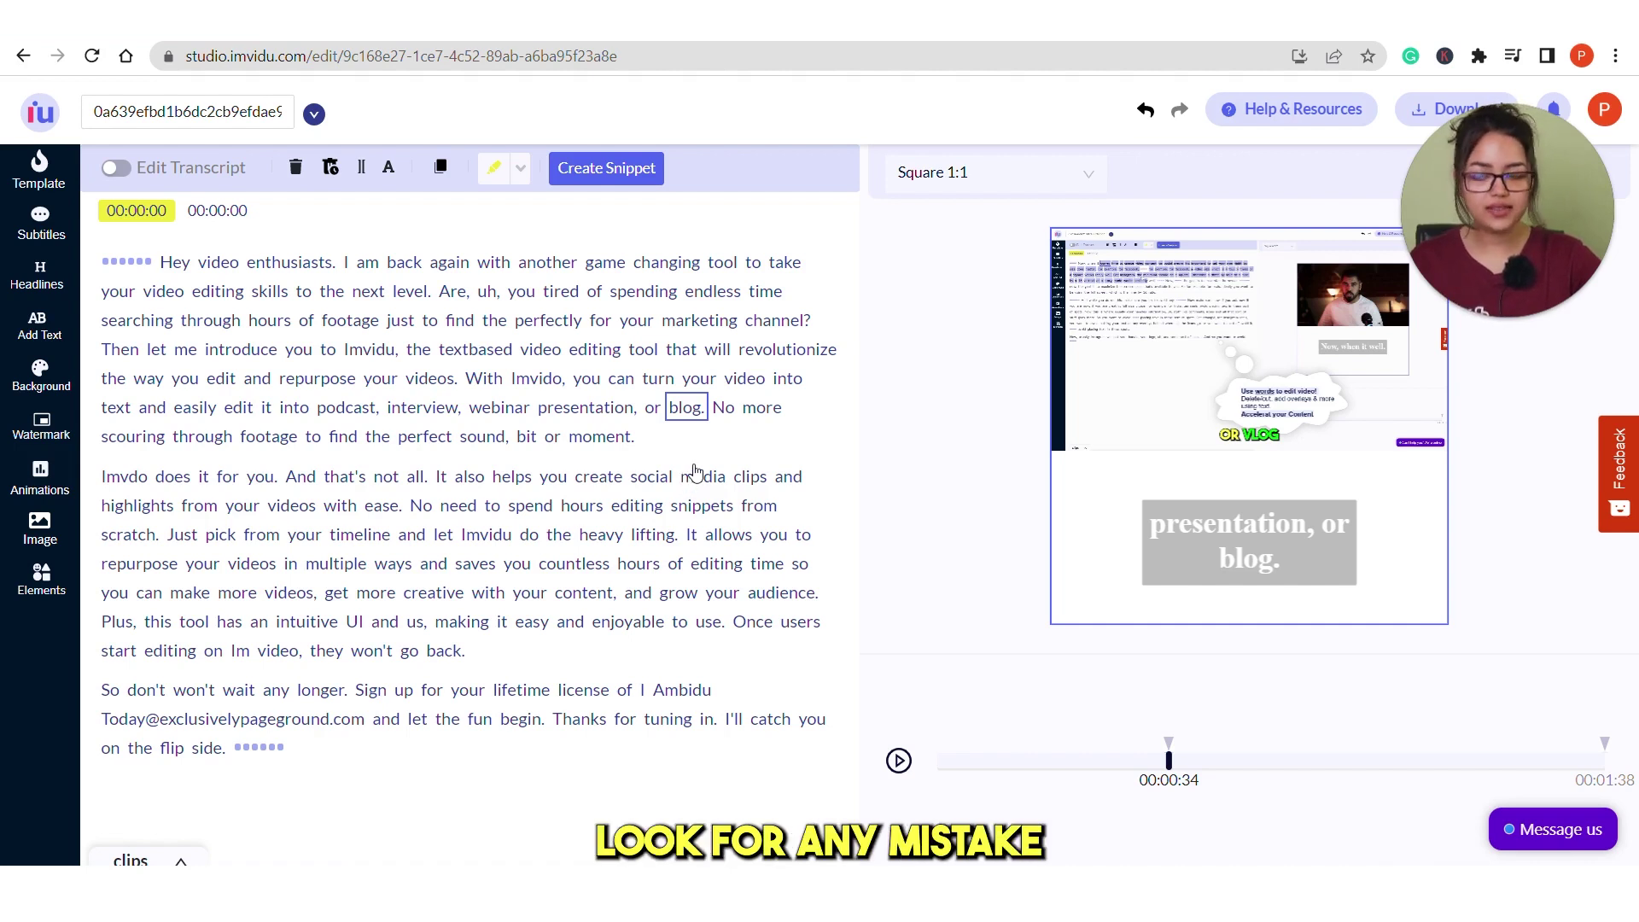
# Trim the sentence 'the textbased video editing tool…' from the video and replay to confirm
pyautogui.click(418, 349)
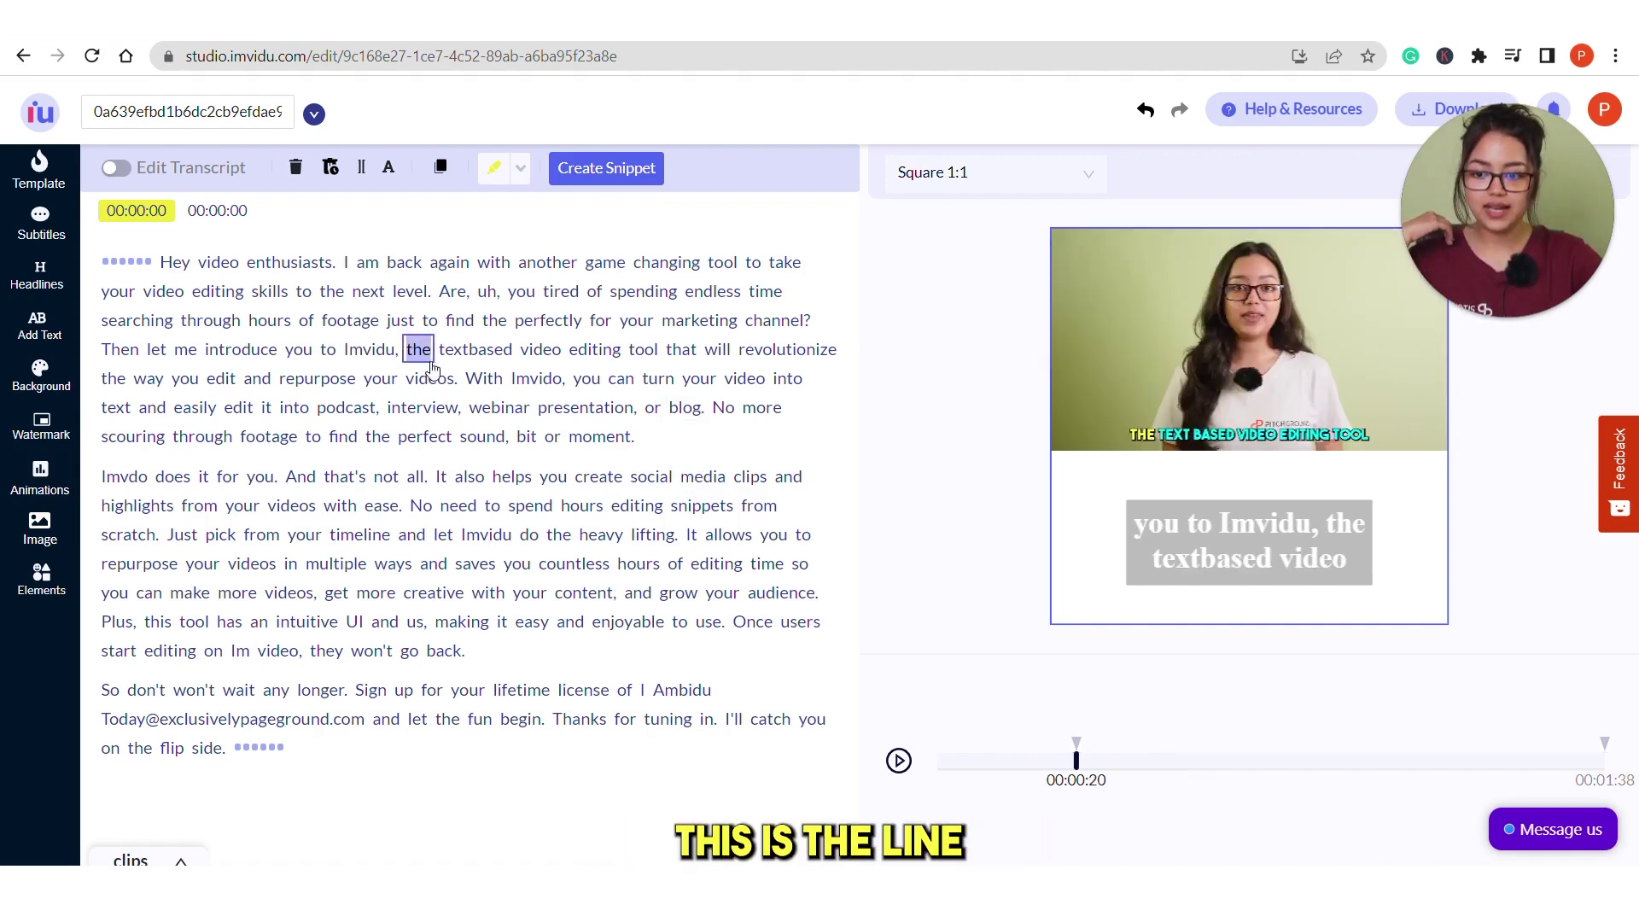
pyautogui.moveTo(418, 350); pyautogui.dragTo(460, 381)
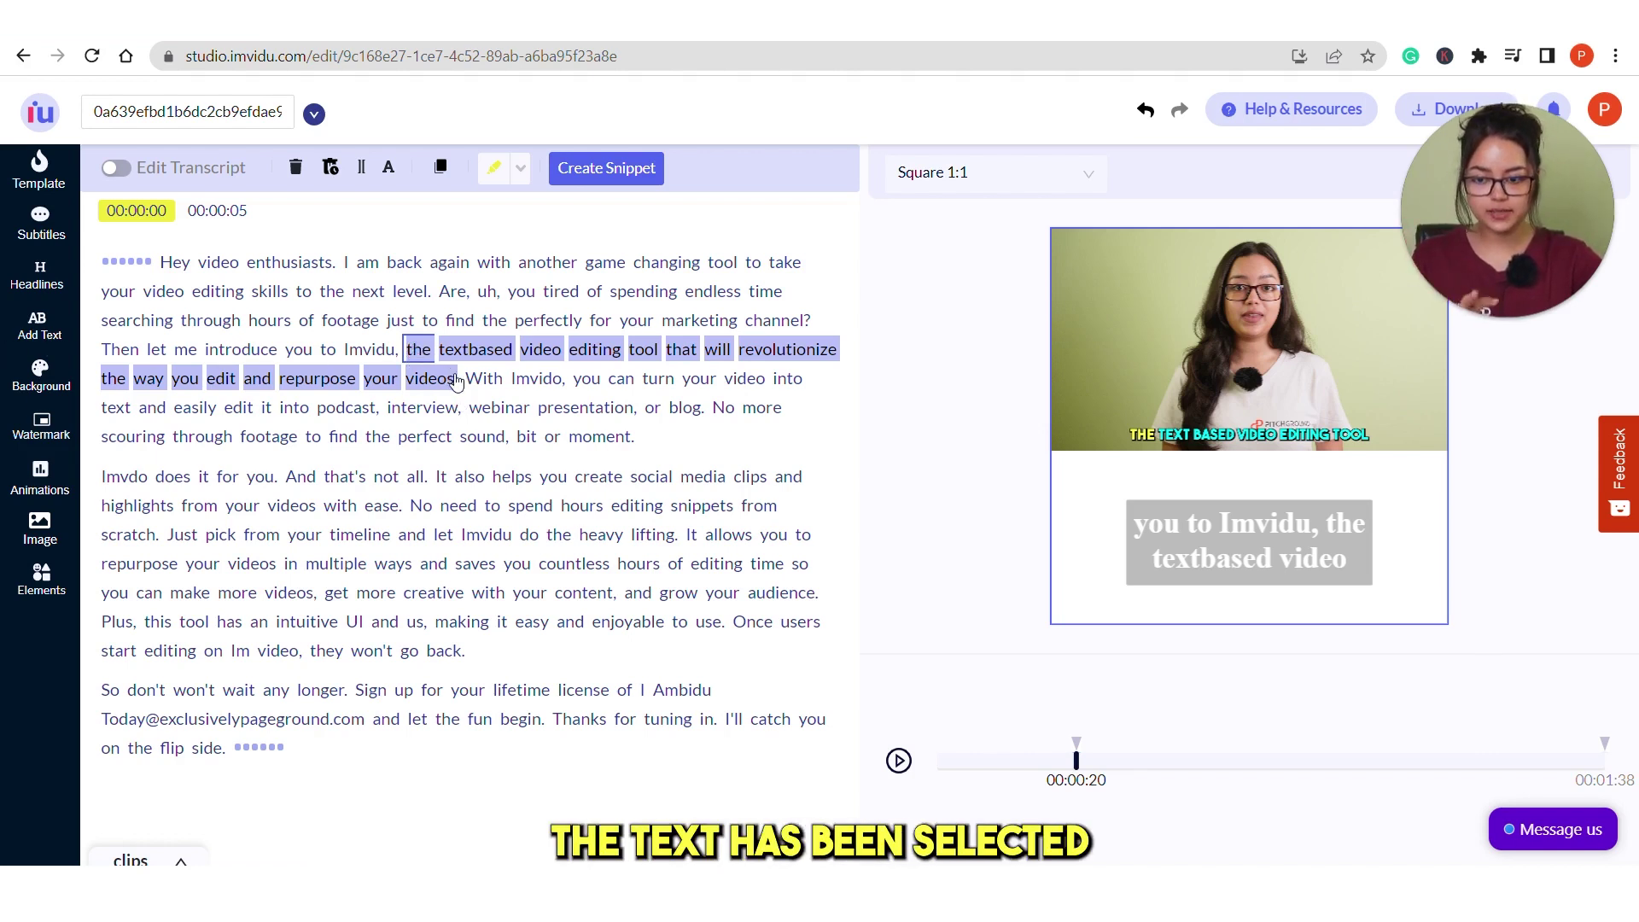
pyautogui.click(296, 167)
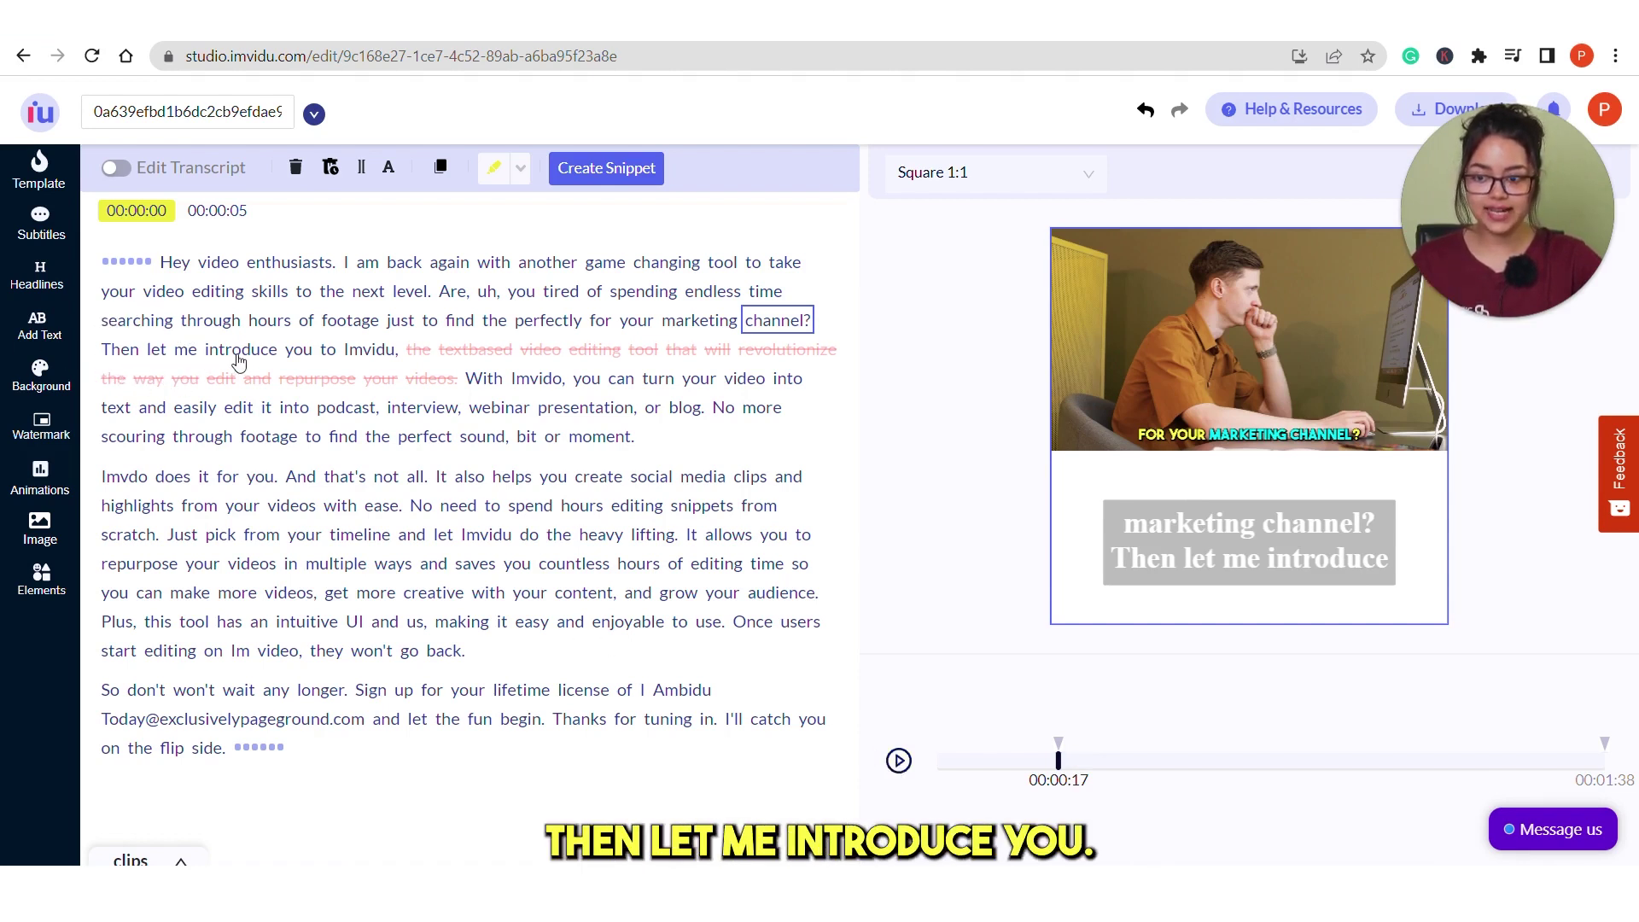
pyautogui.click(899, 762)
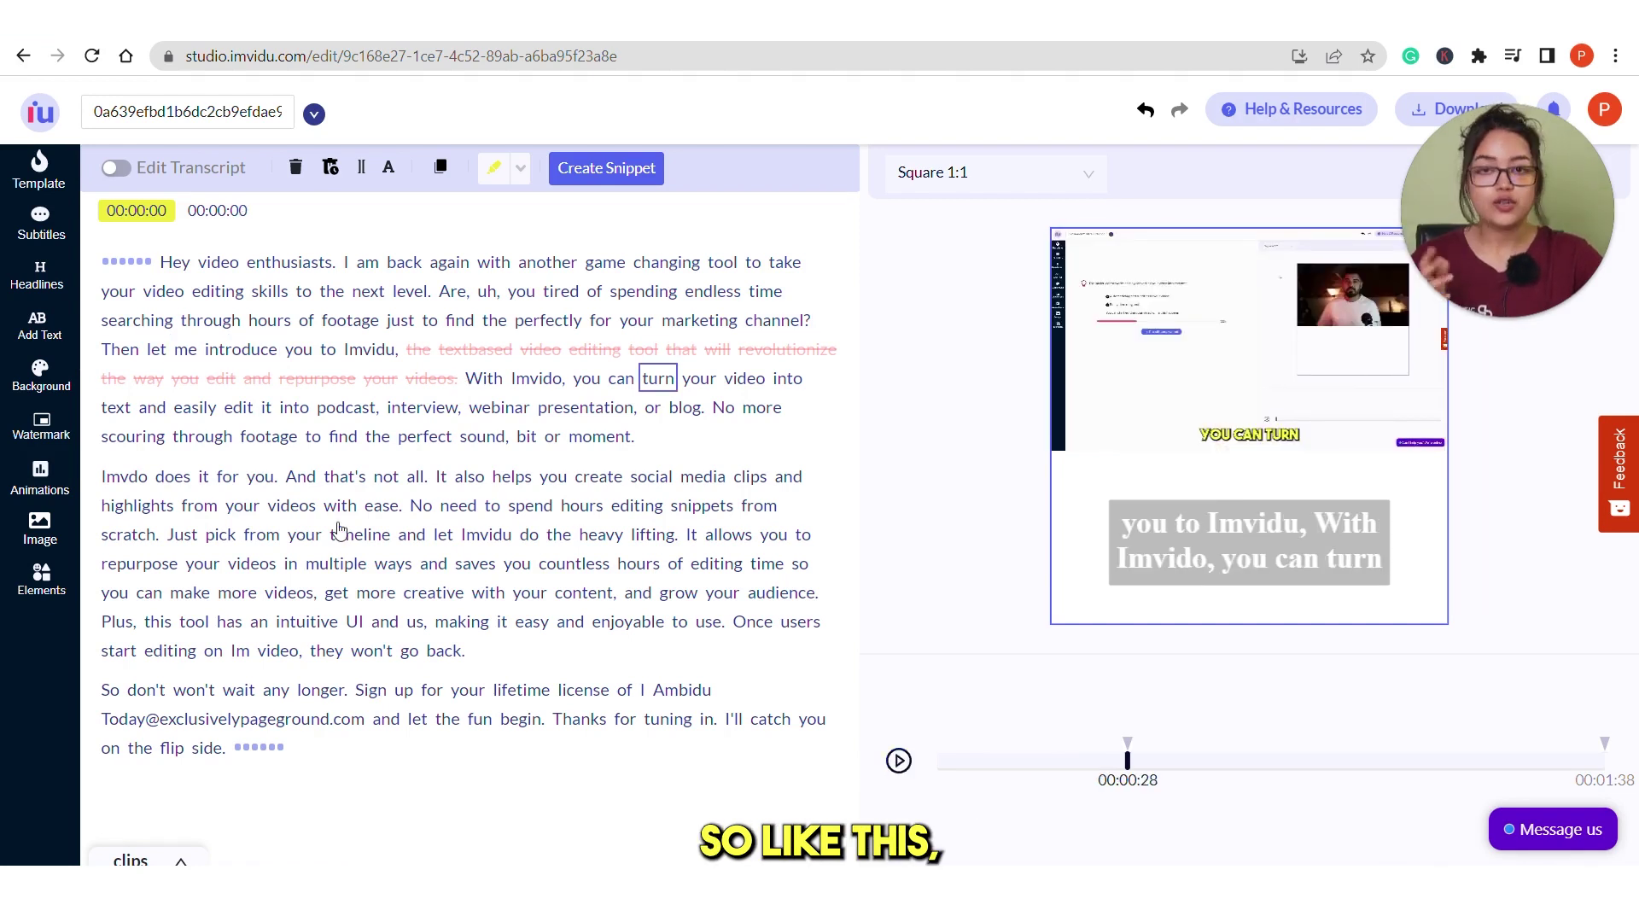
pyautogui.moveTo(240, 538); pyautogui.dragTo(457, 545)
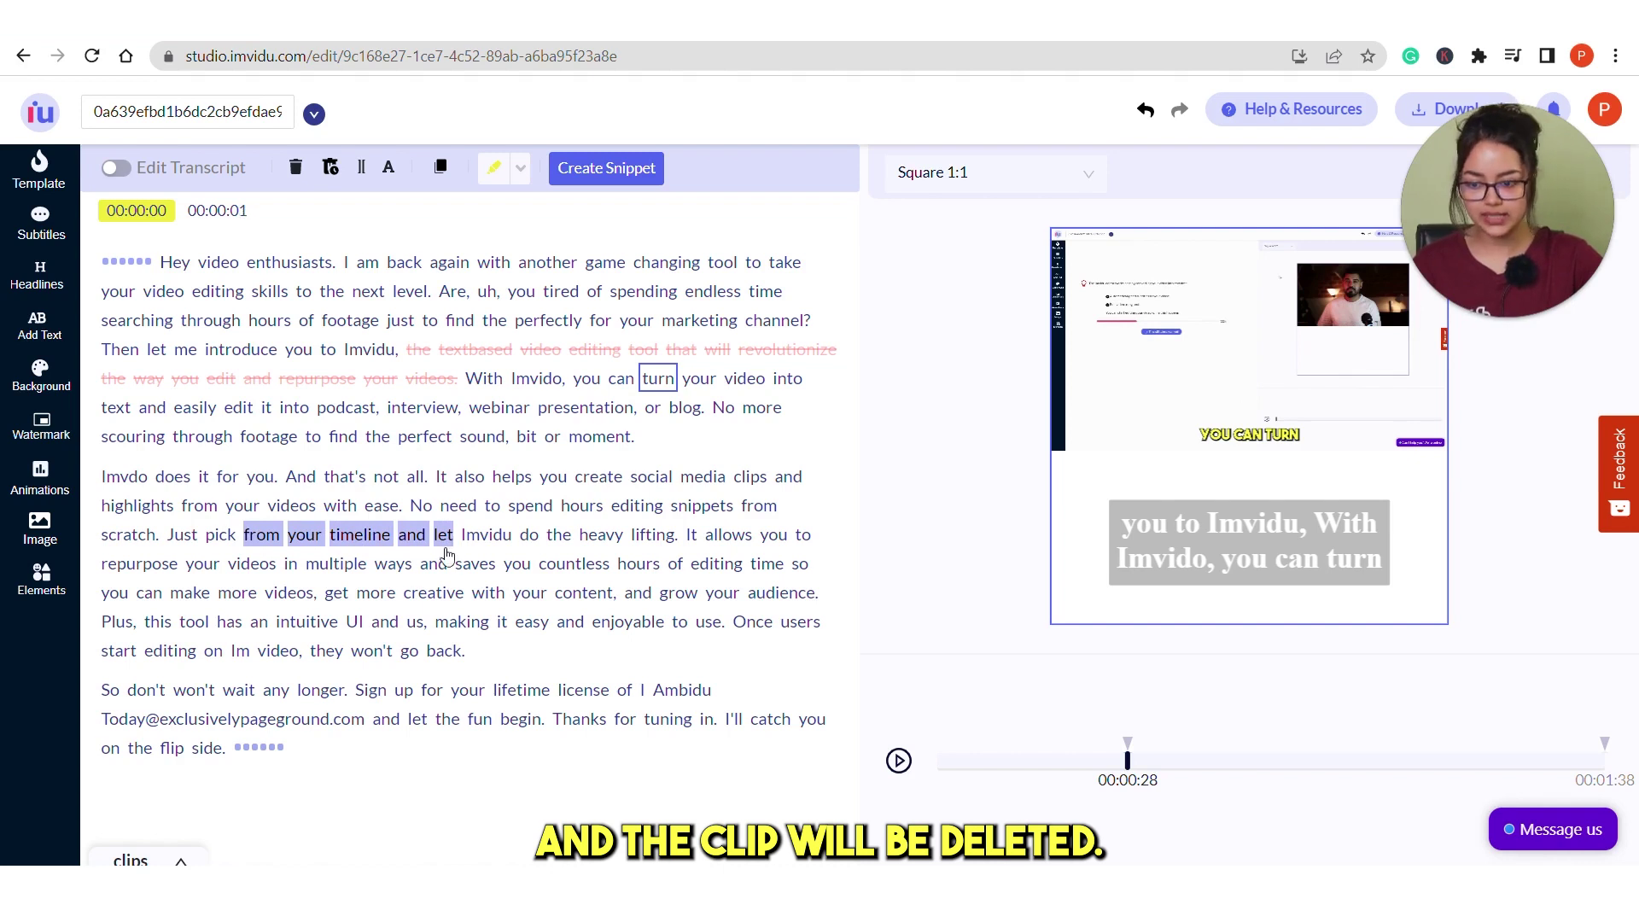
# Auto-delete small, medium and large silences, then replay the video from the start
pyautogui.click(280, 747)
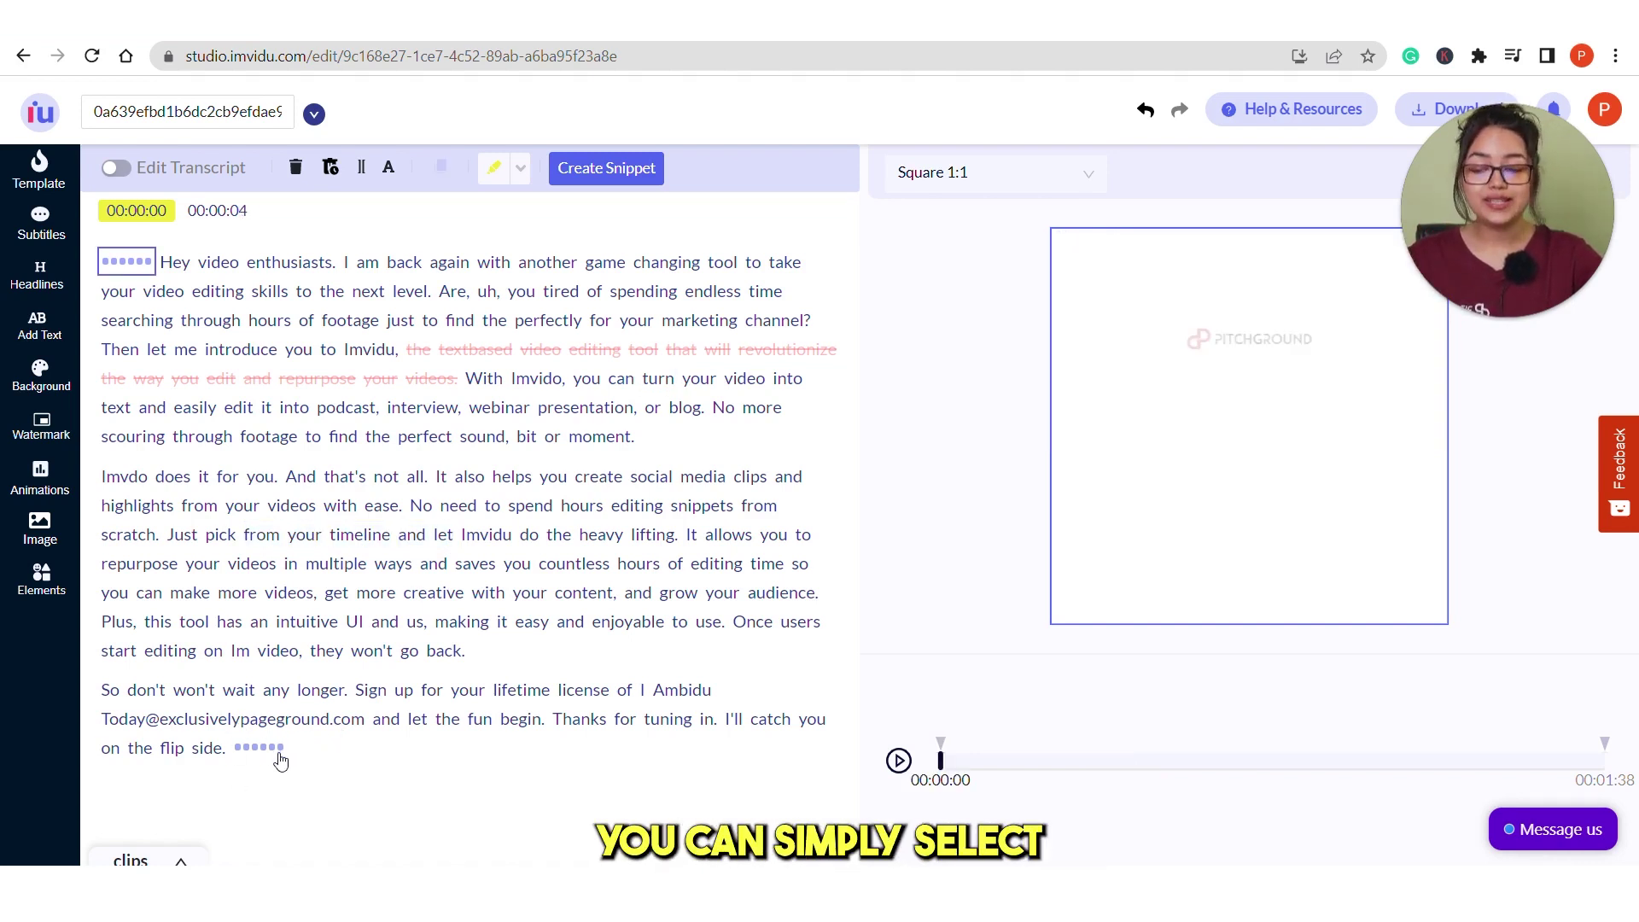
pyautogui.click(279, 754)
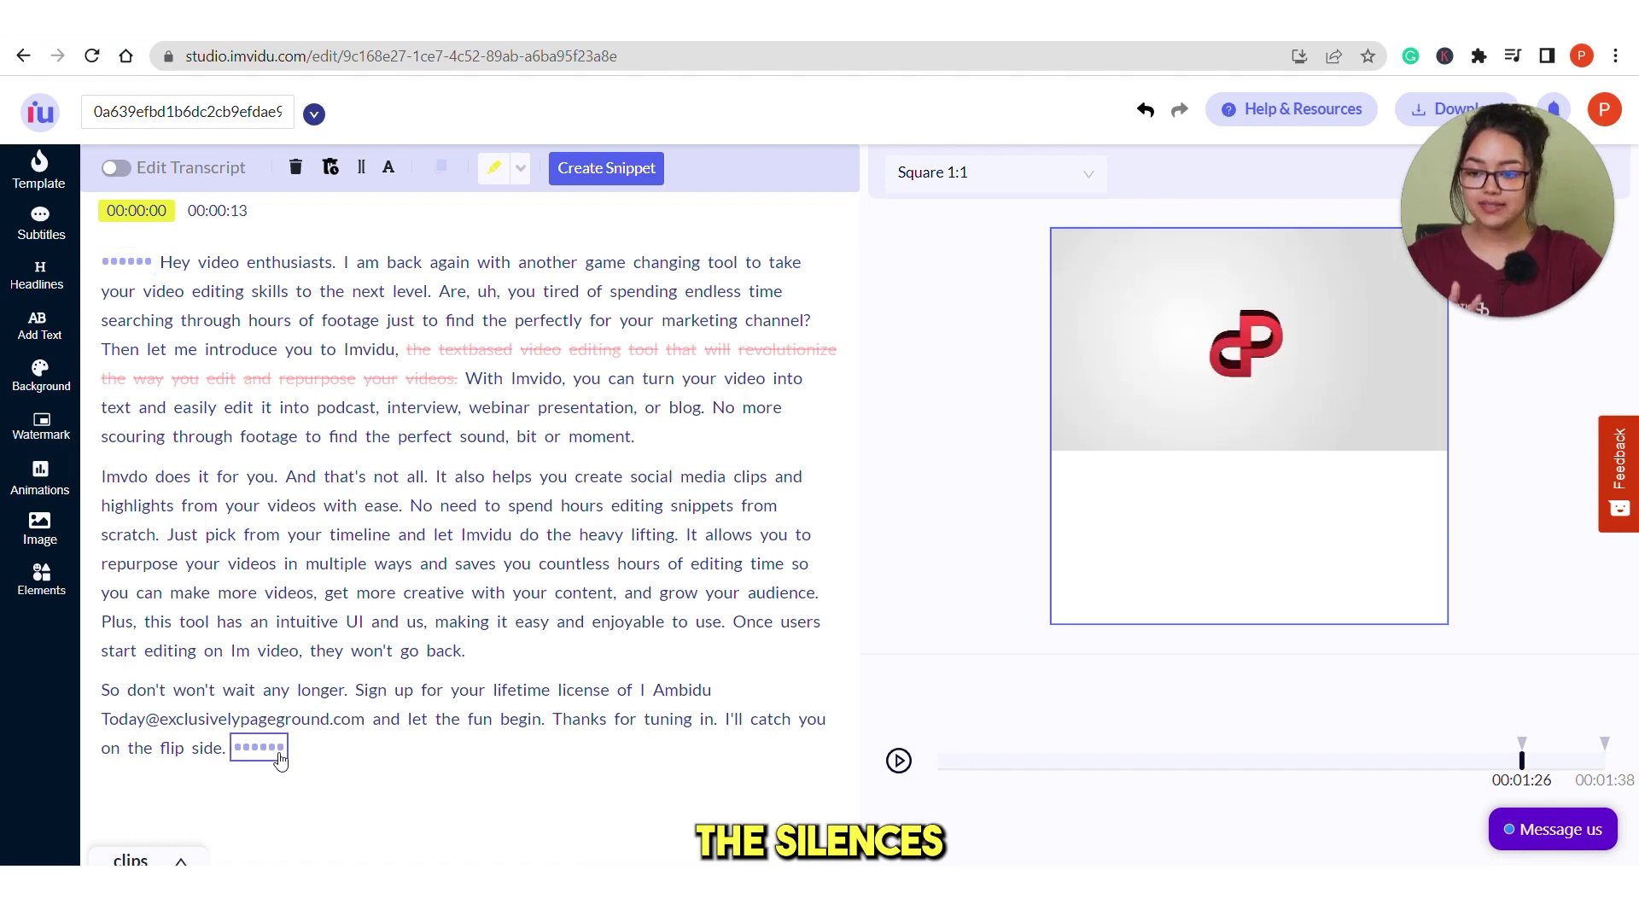
pyautogui.click(332, 174)
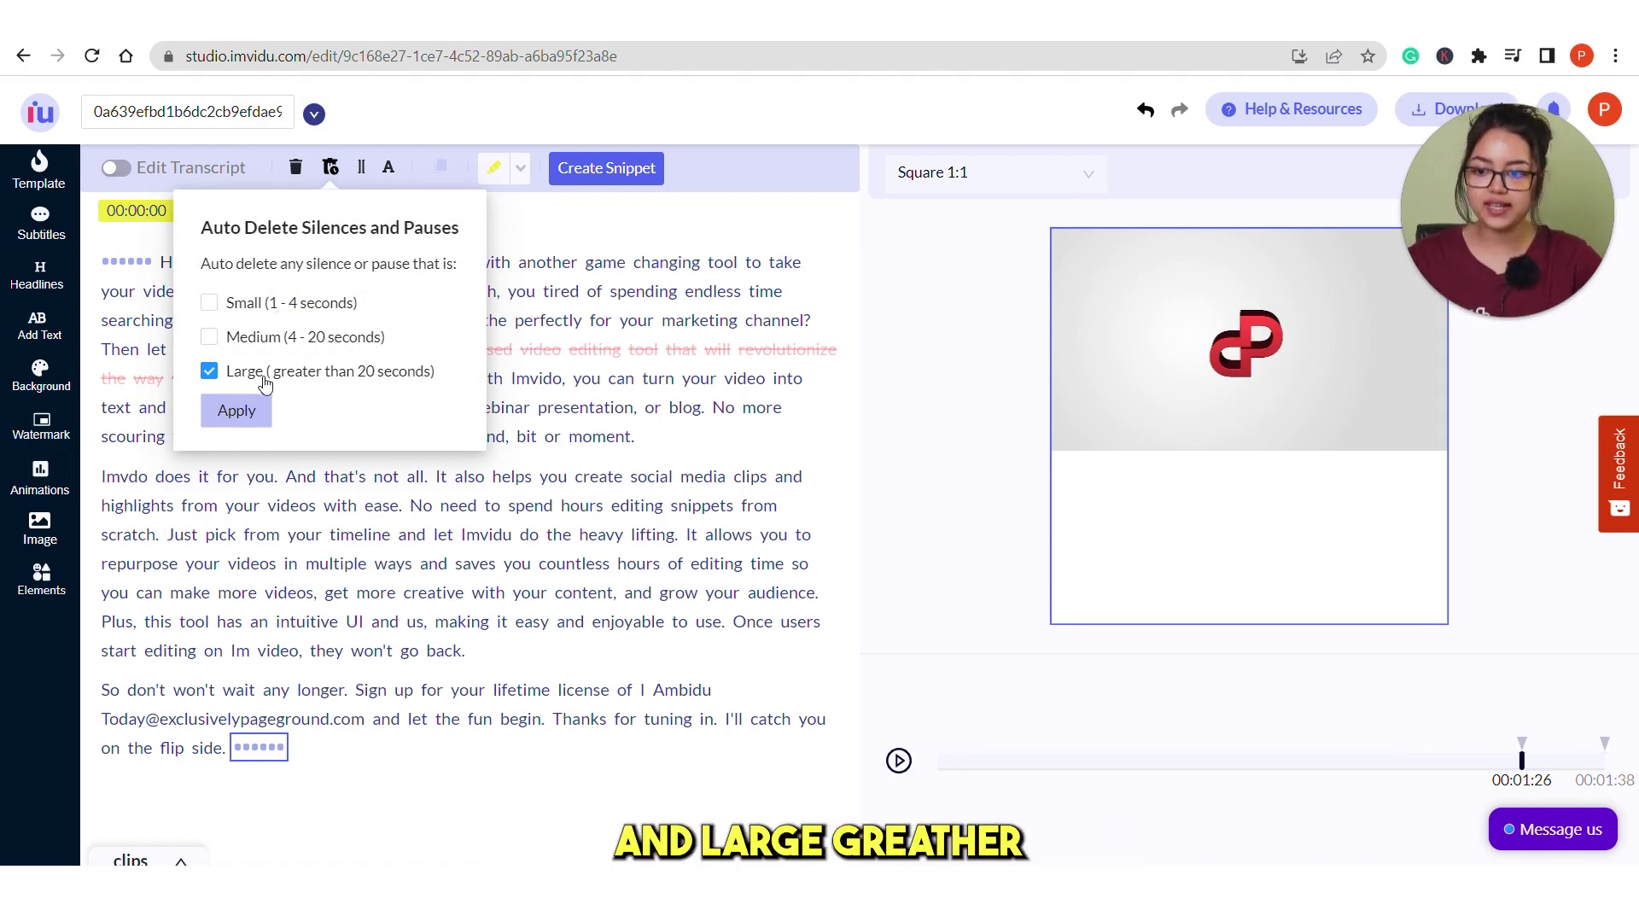
pyautogui.click(209, 304)
pyautogui.click(209, 338)
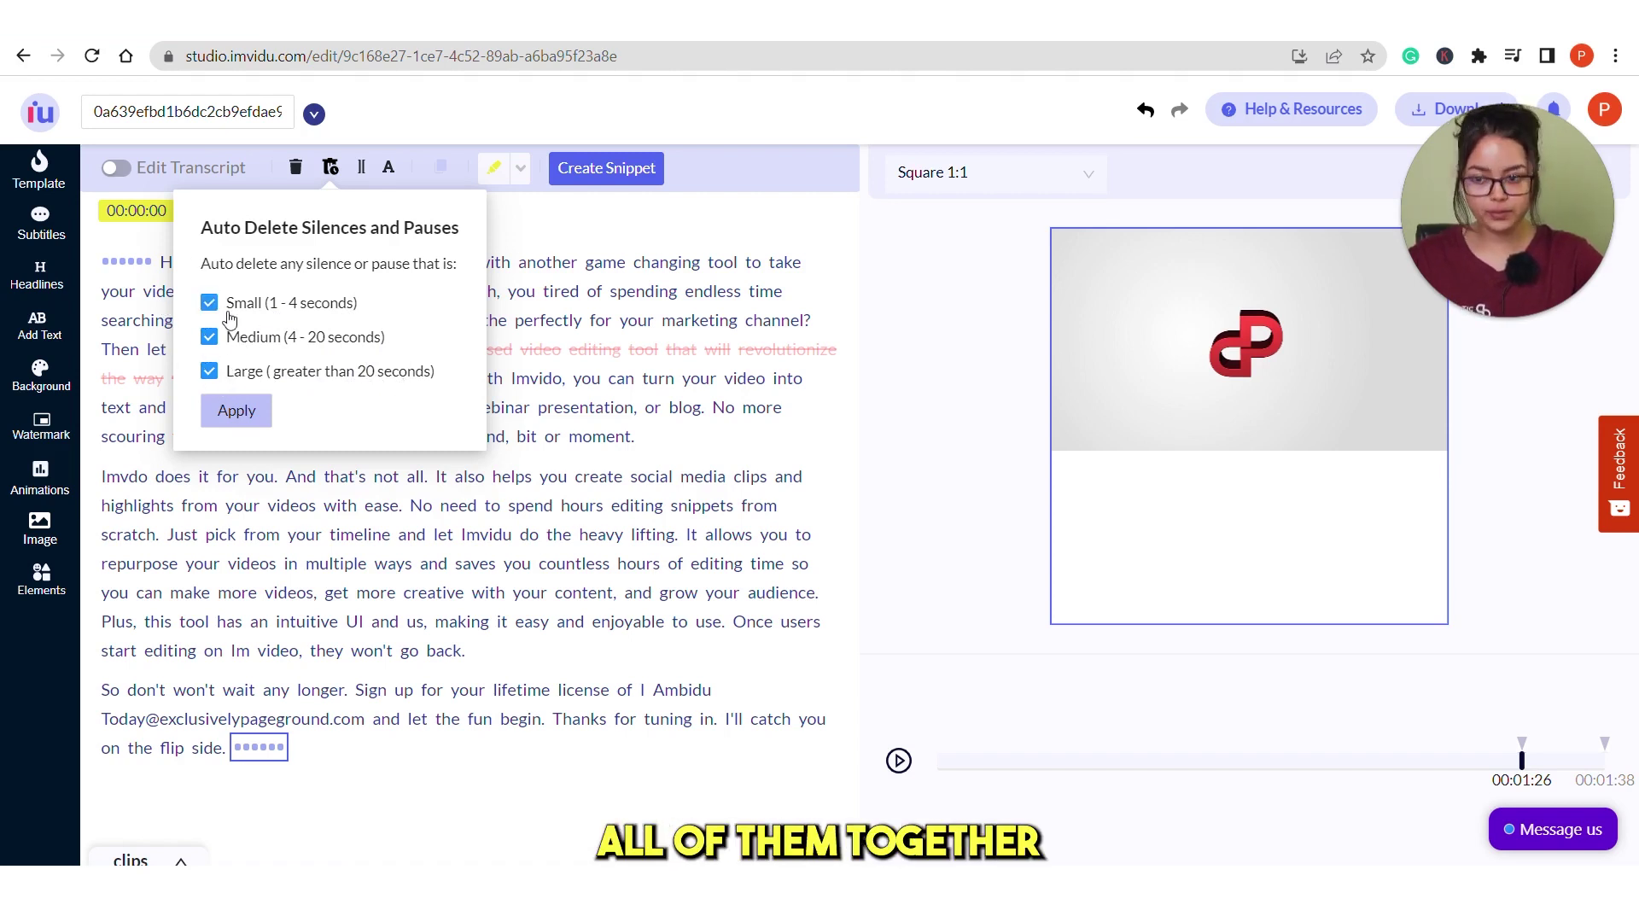
pyautogui.click(243, 417)
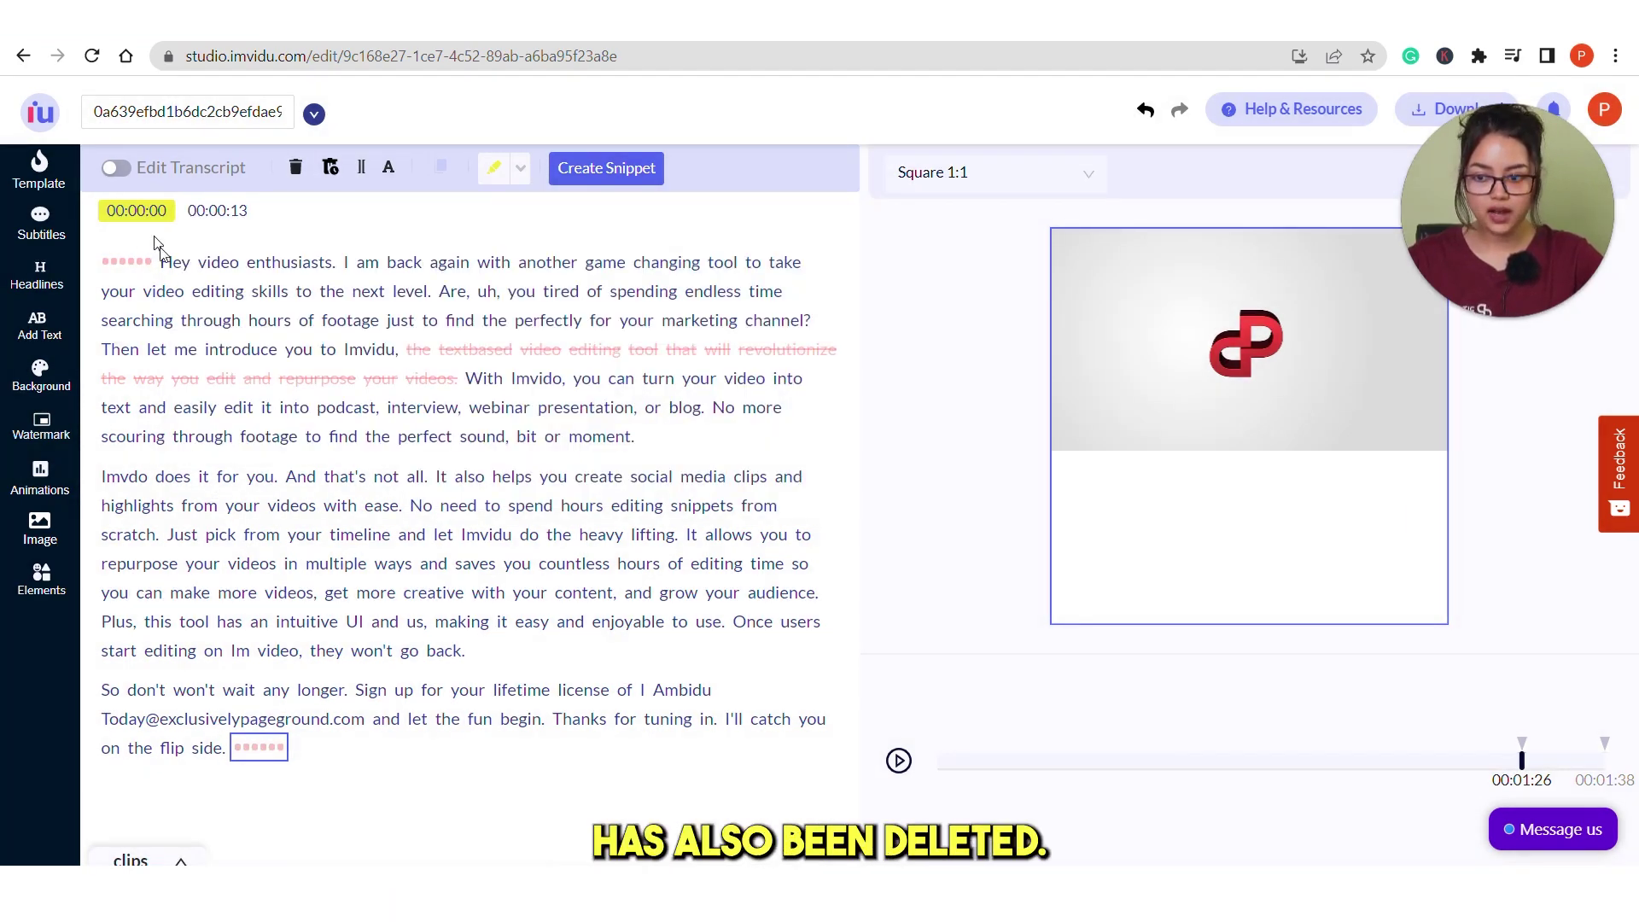
pyautogui.click(174, 262)
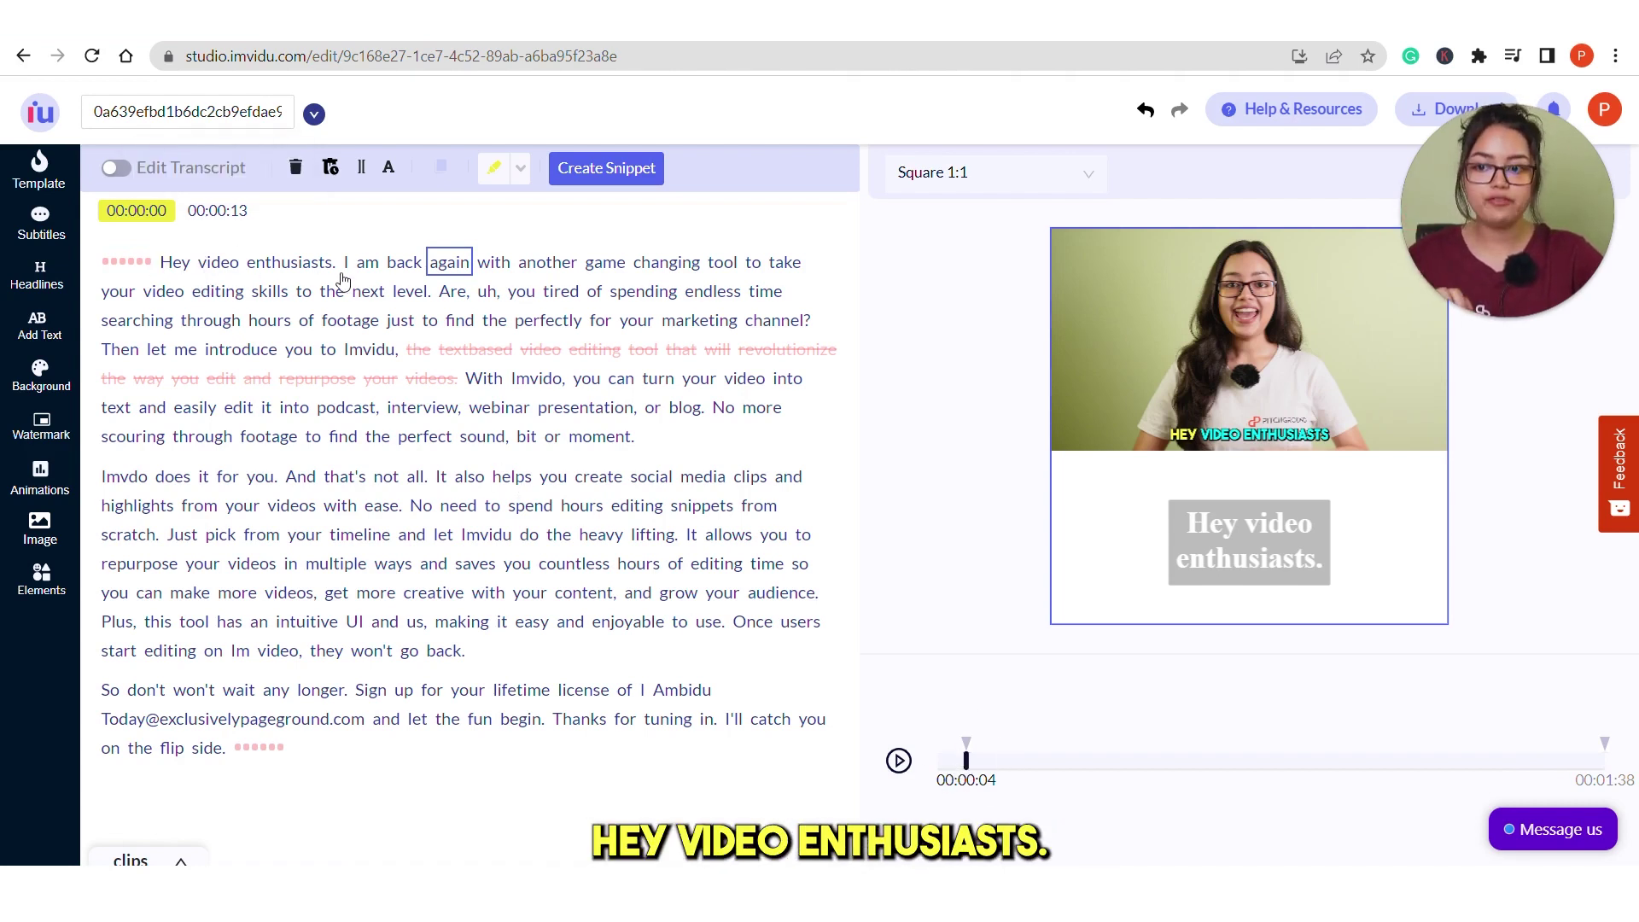
pyautogui.click(899, 760)
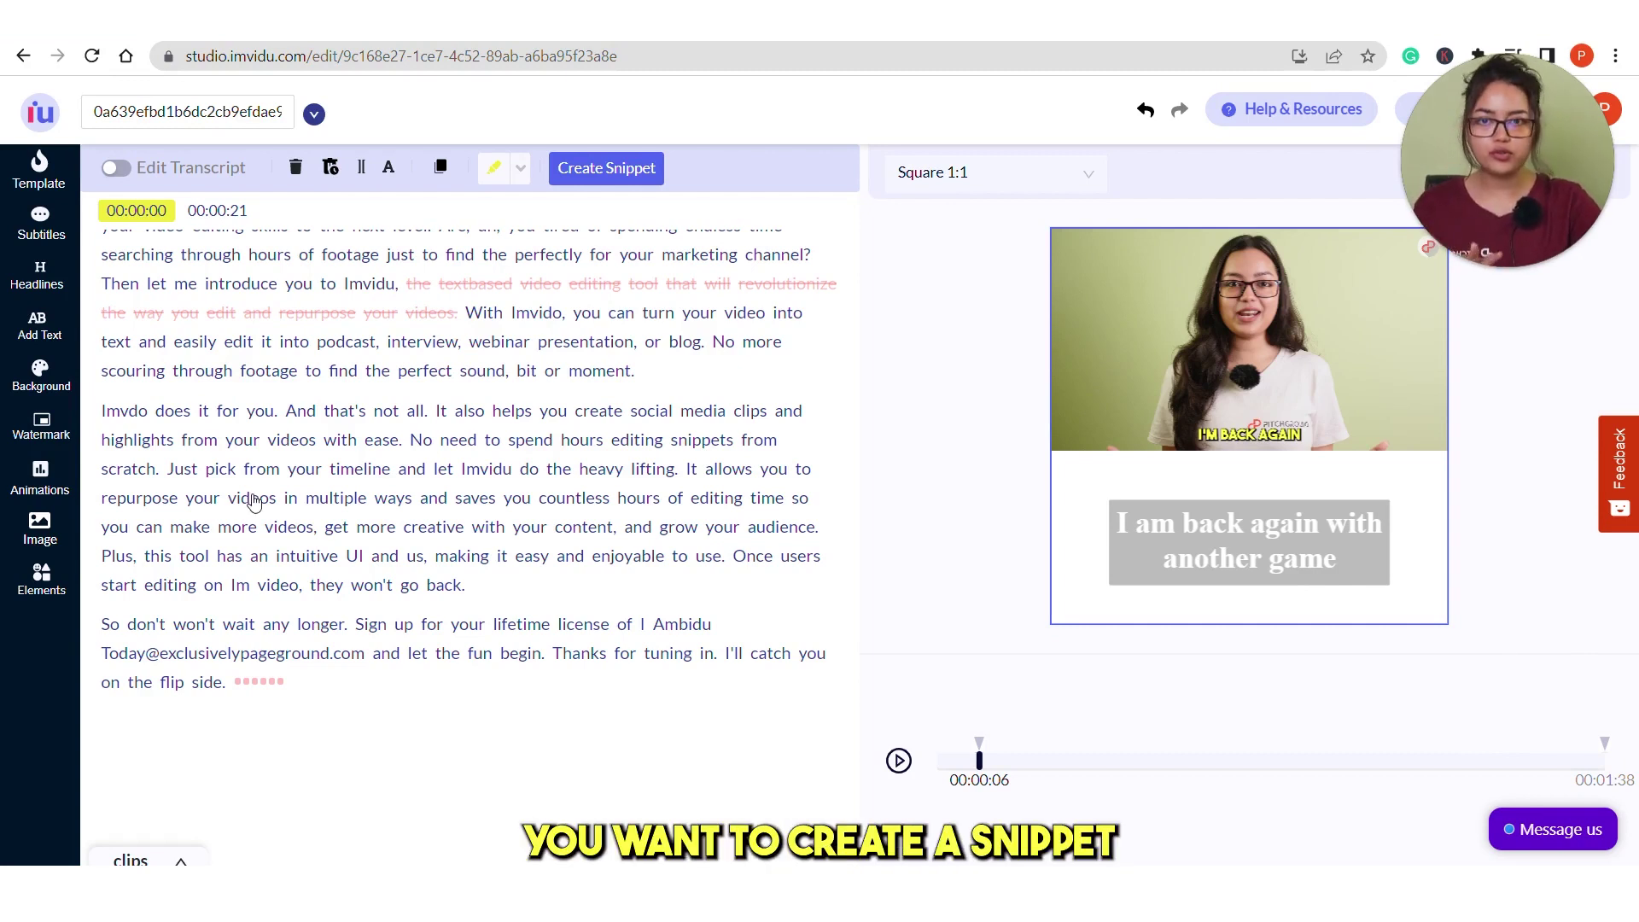
# Highlight the 'Imvdo does it' and 'Plus…Ambidu' passages, then create a snippet from all highlights
pyautogui.moveTo(101, 410); pyautogui.dragTo(348, 527)
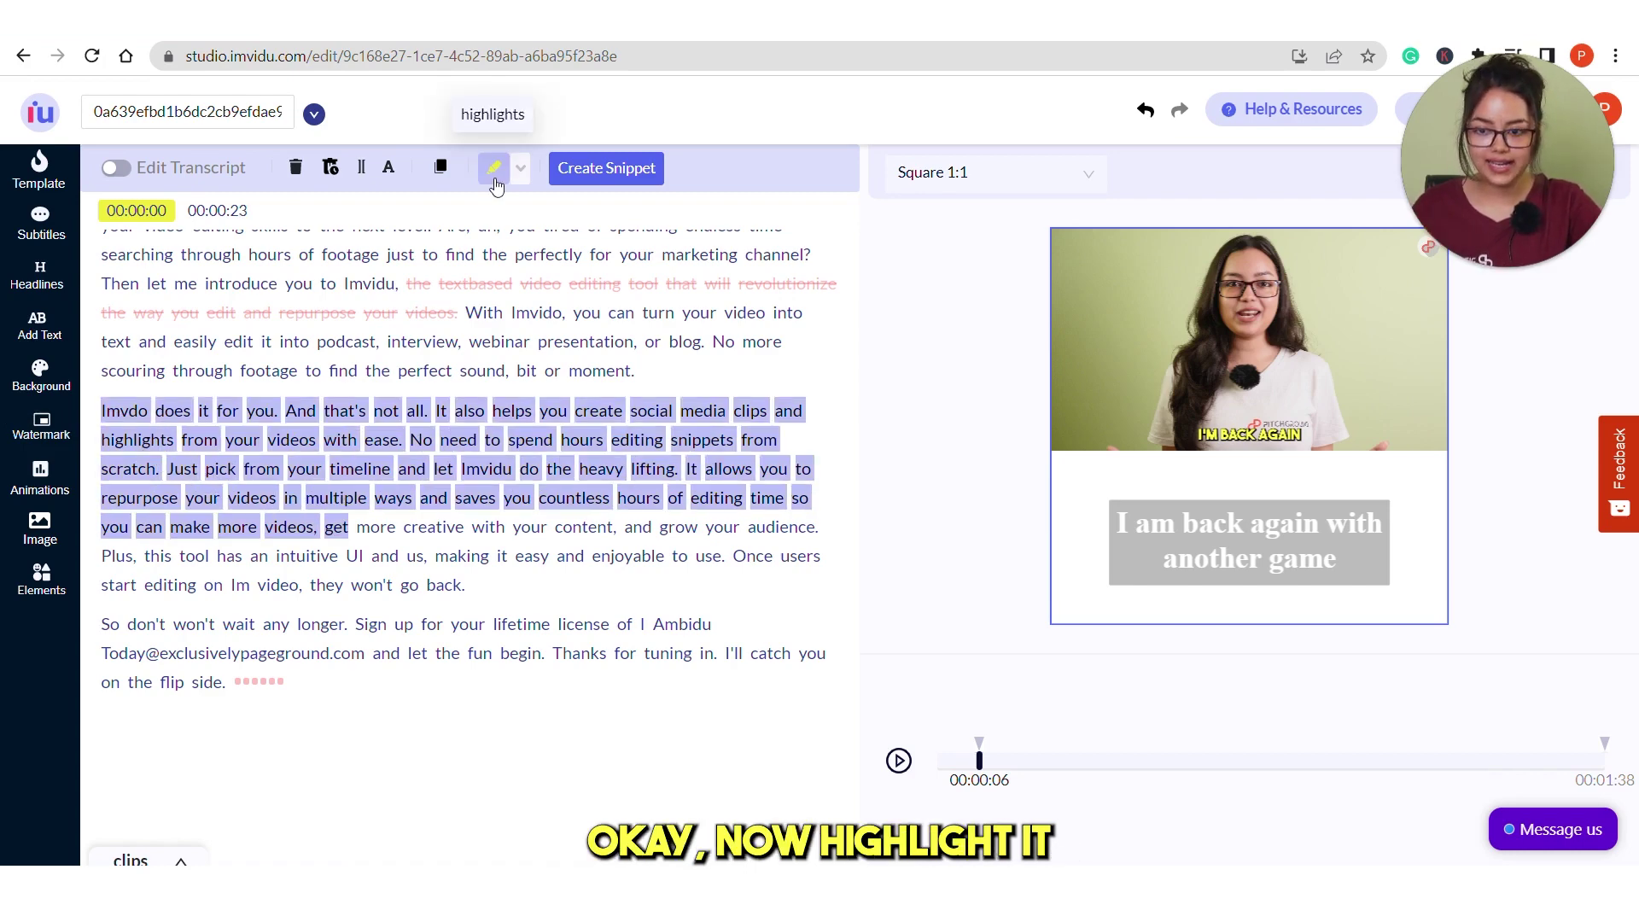
pyautogui.click(495, 171)
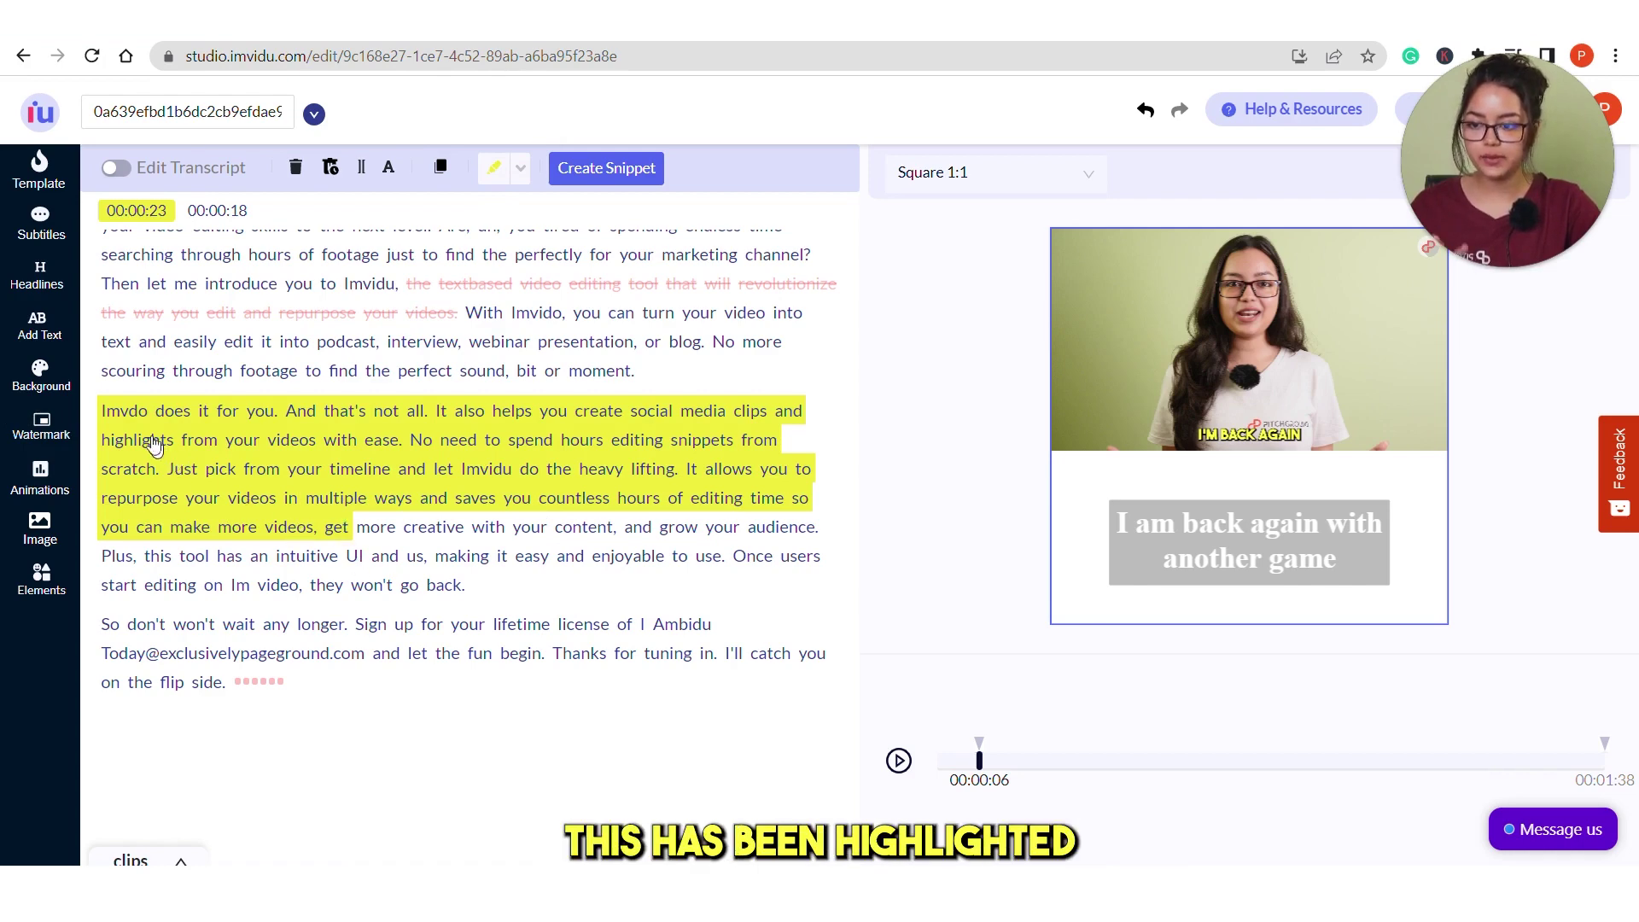
pyautogui.moveTo(110, 410); pyautogui.dragTo(492, 598)
pyautogui.click(495, 171)
pyautogui.click(495, 175)
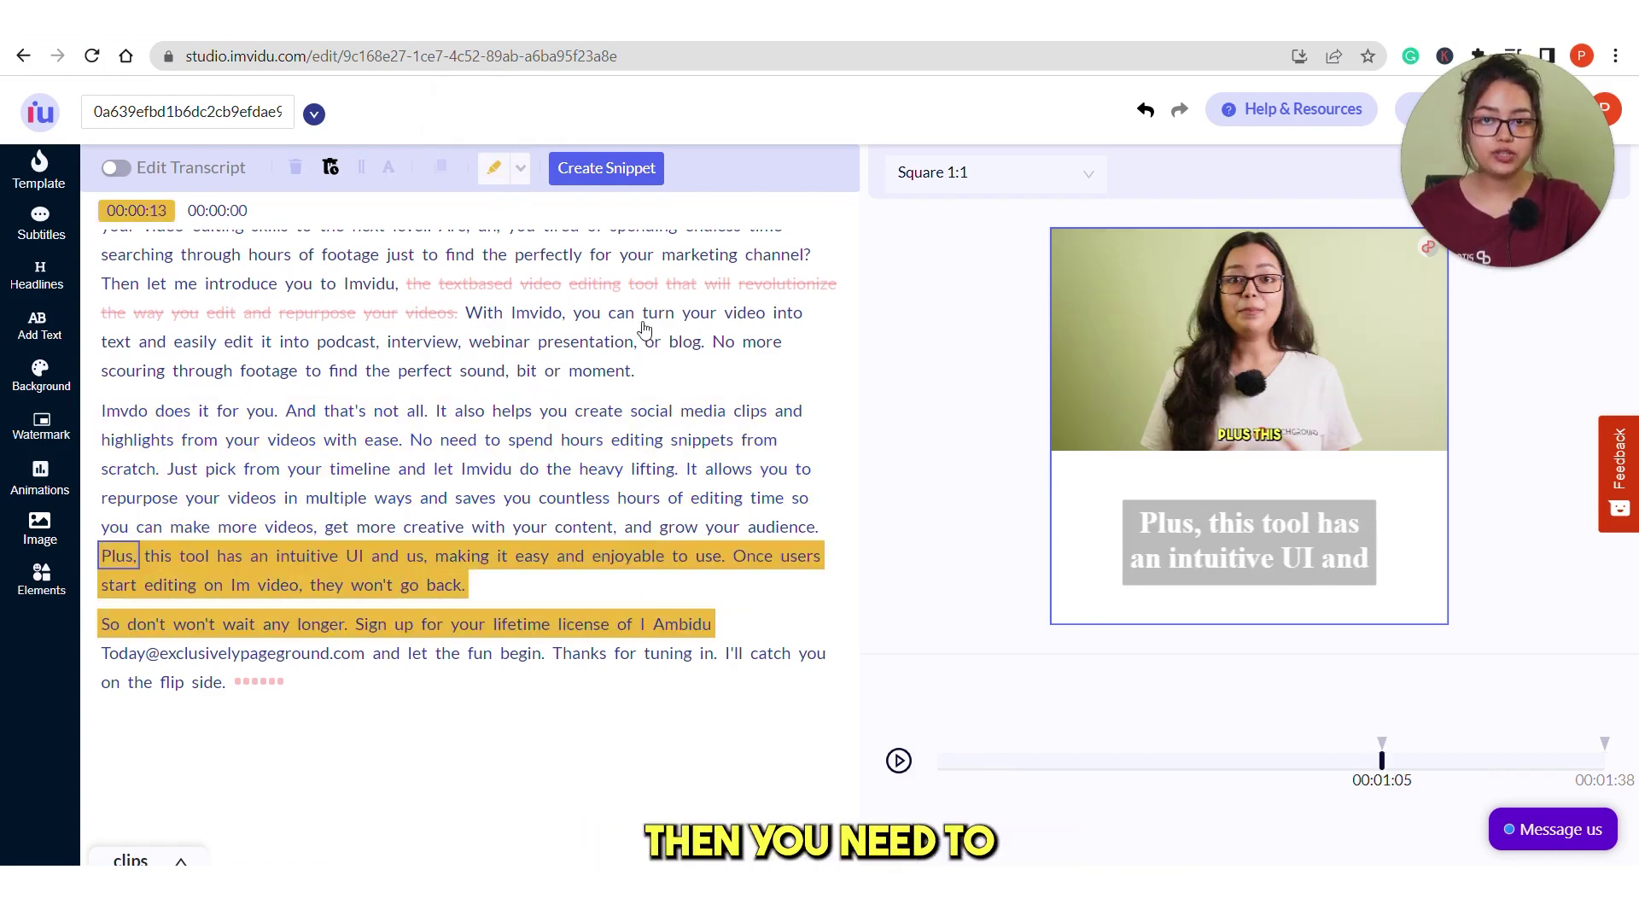
pyautogui.click(610, 173)
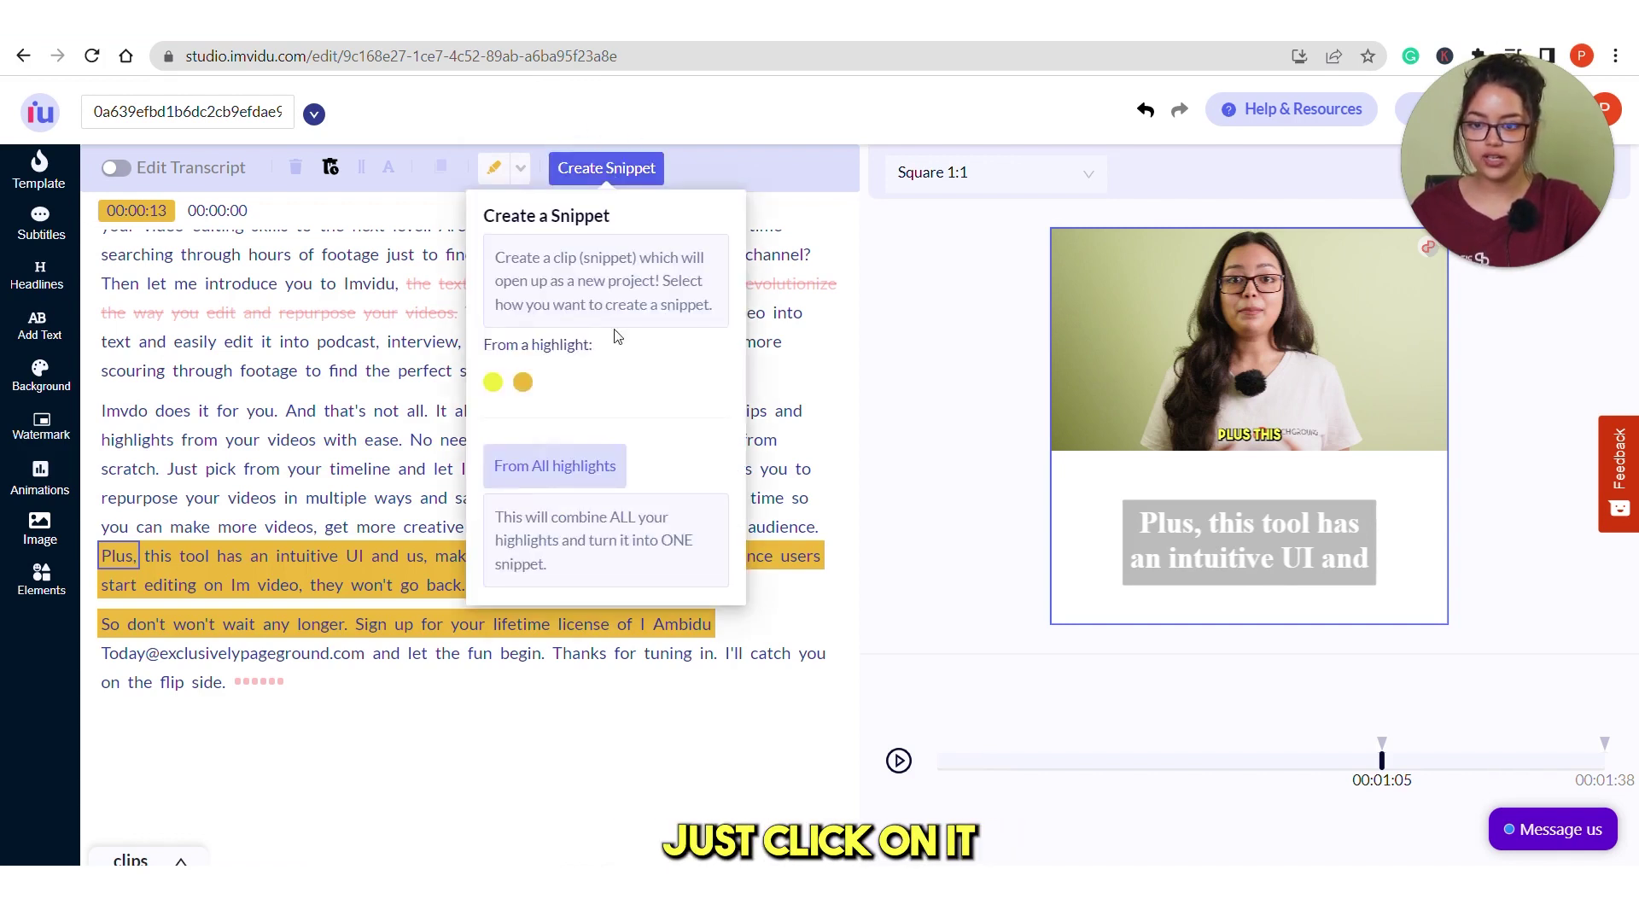
pyautogui.click(559, 466)
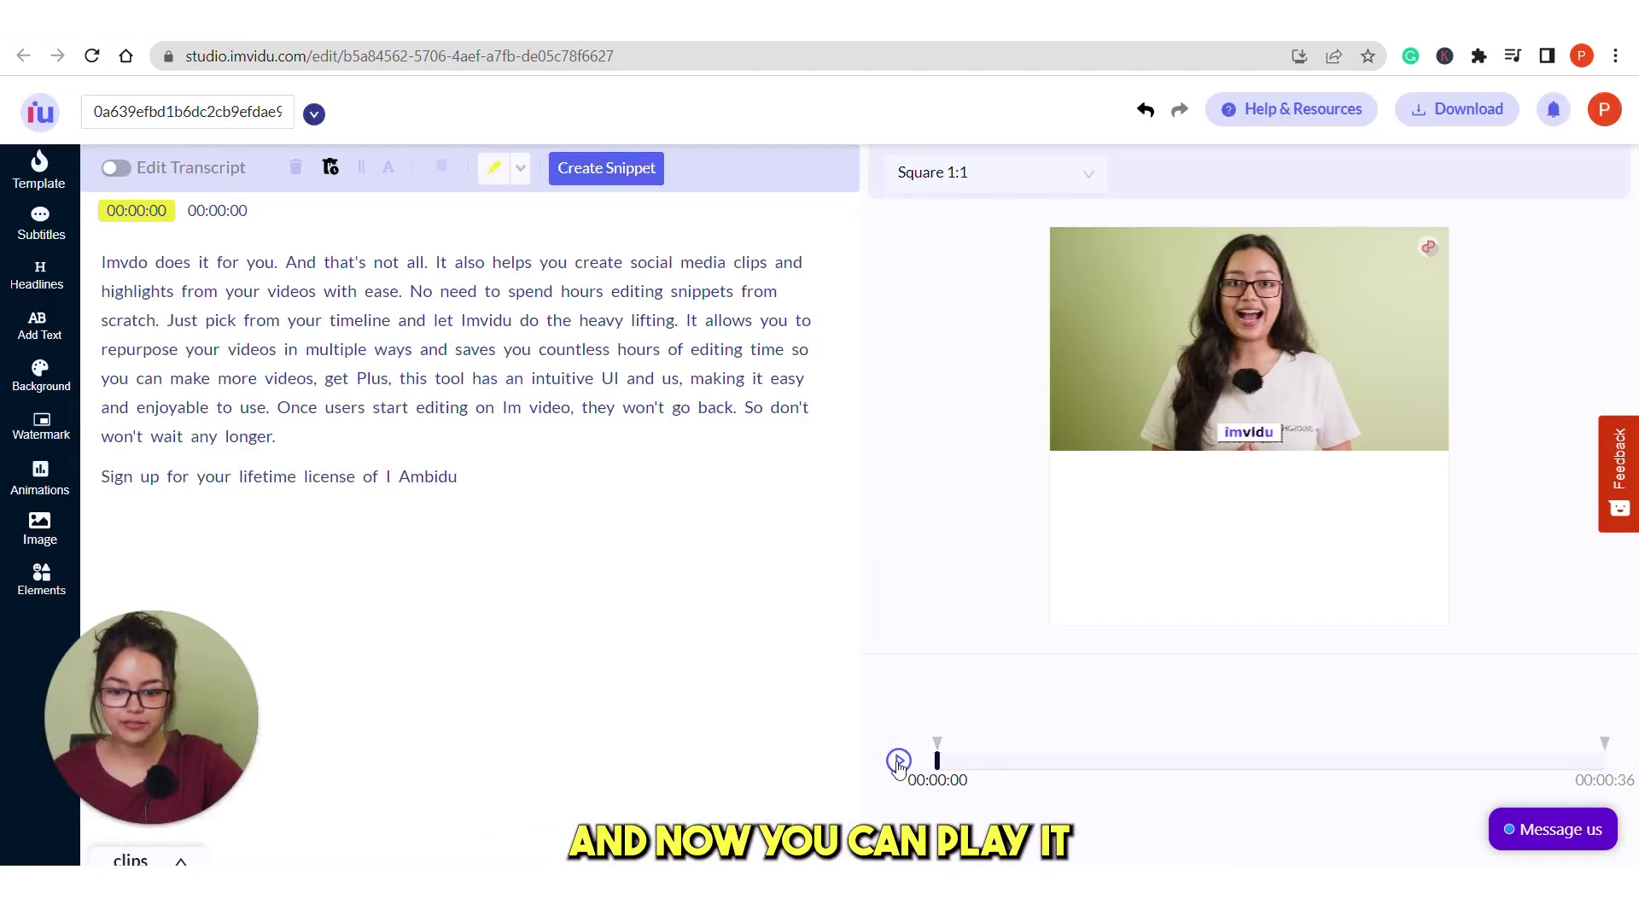
# Change the snippet canvas from Square 1:1 to Story 9:16 and preview it
pyautogui.click(898, 762)
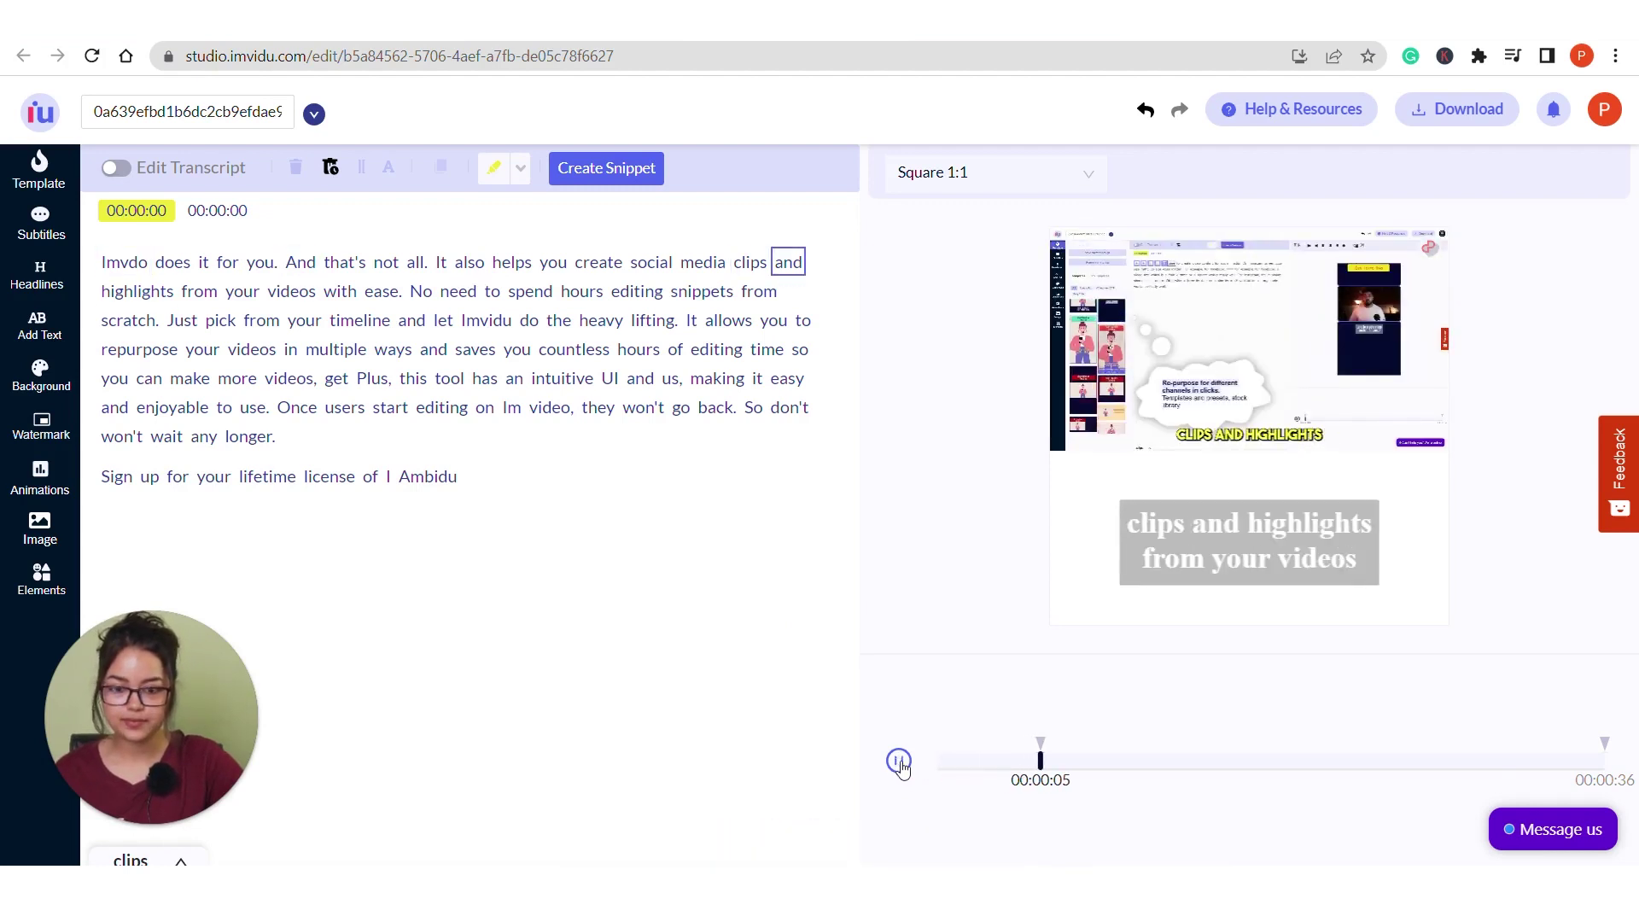
pyautogui.click(899, 761)
pyautogui.click(988, 175)
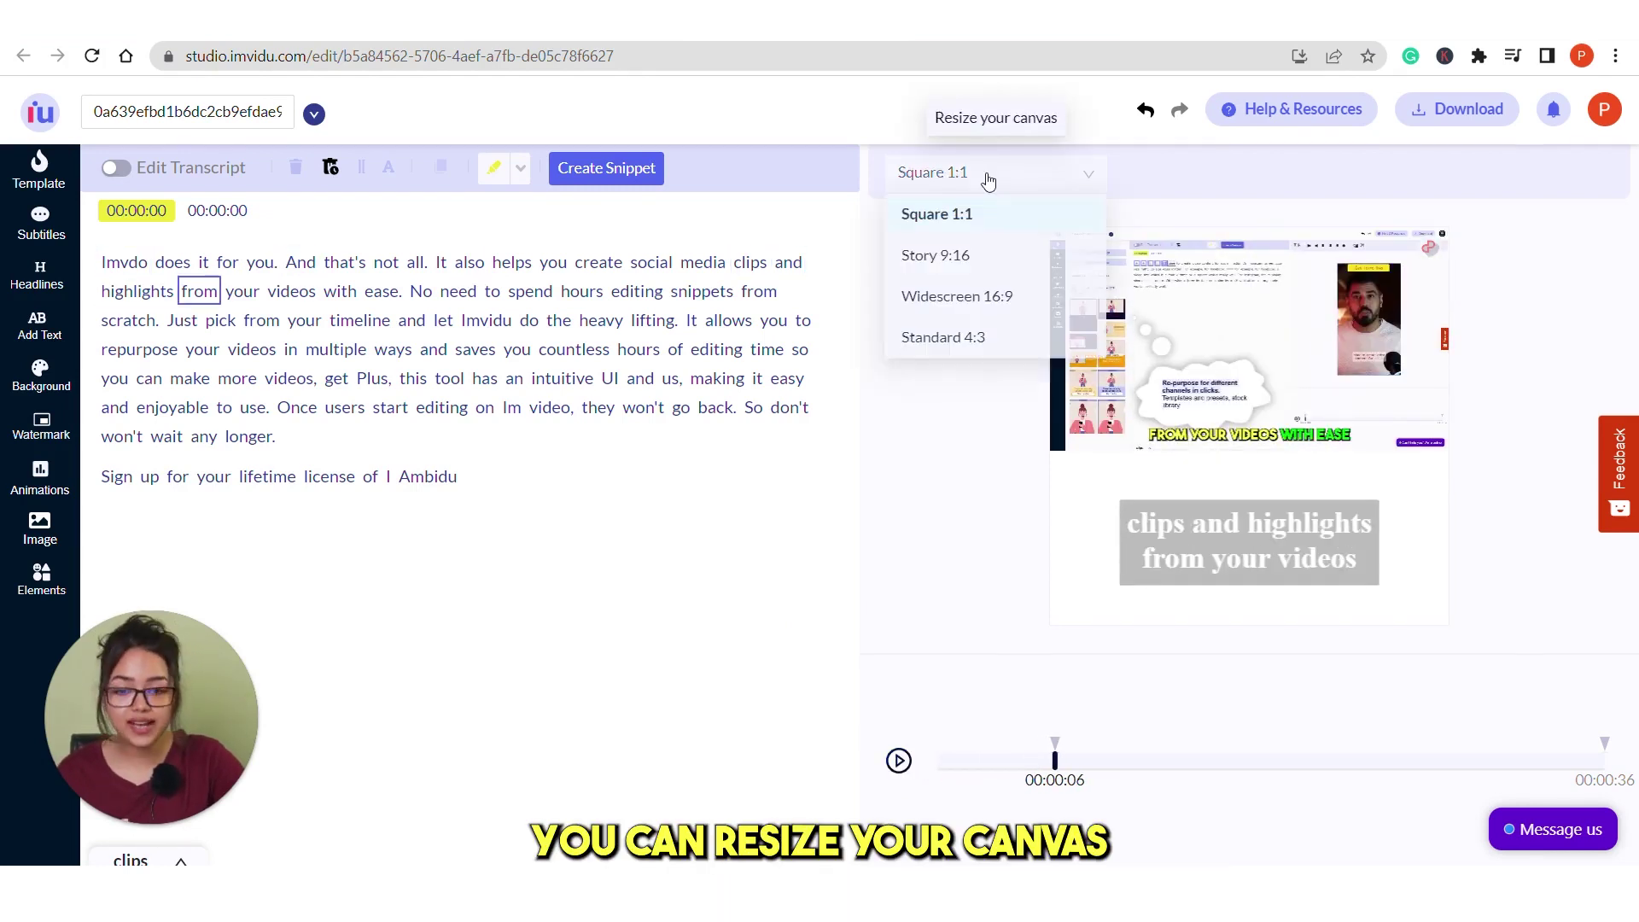
pyautogui.click(952, 266)
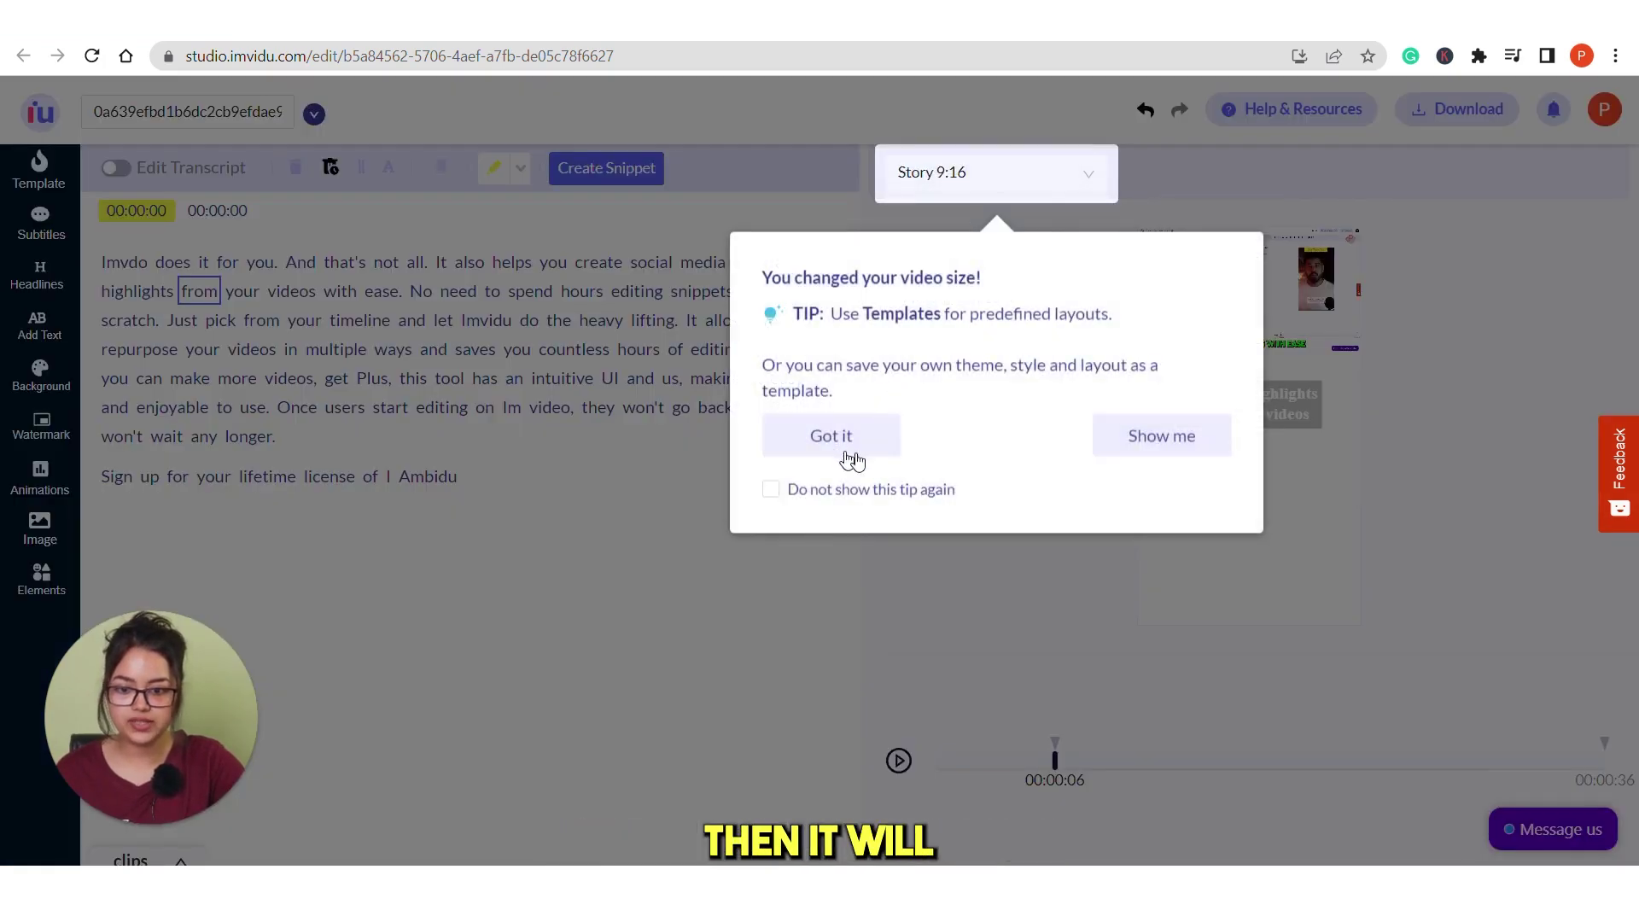
pyautogui.click(880, 437)
pyautogui.click(898, 759)
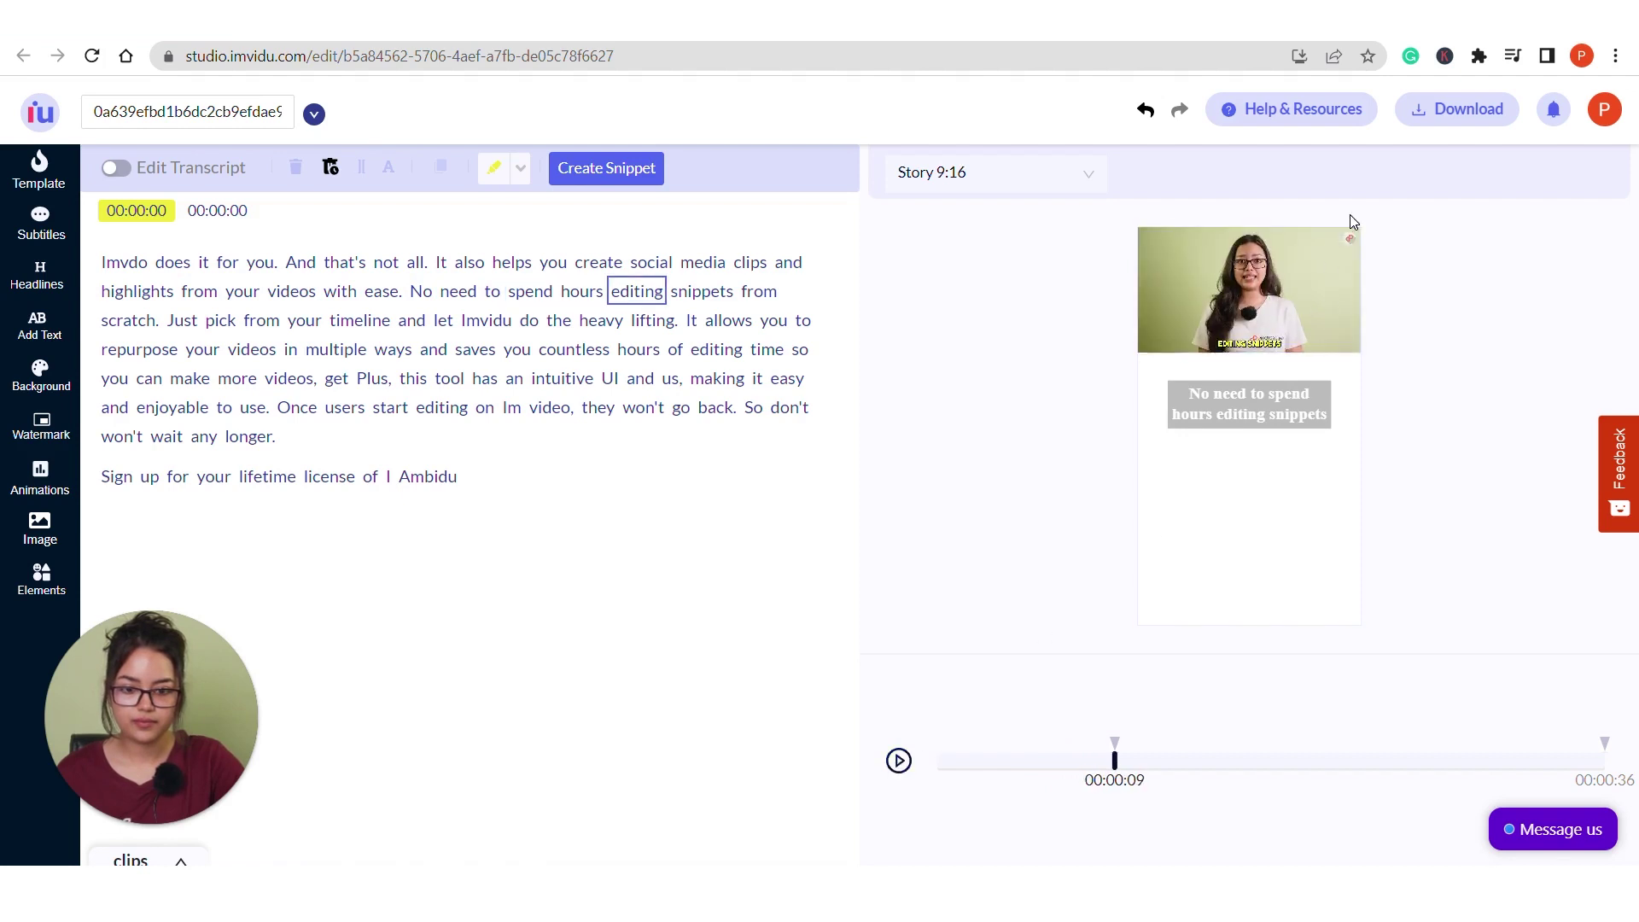
# Drag and enlarge the speaker video to fill the portrait canvas
pyautogui.moveTo(1266, 276); pyautogui.dragTo(1266, 402)
pyautogui.moveTo(1352, 355); pyautogui.dragTo(1474, 207)
pyautogui.moveTo(1169, 454); pyautogui.dragTo(1109, 342)
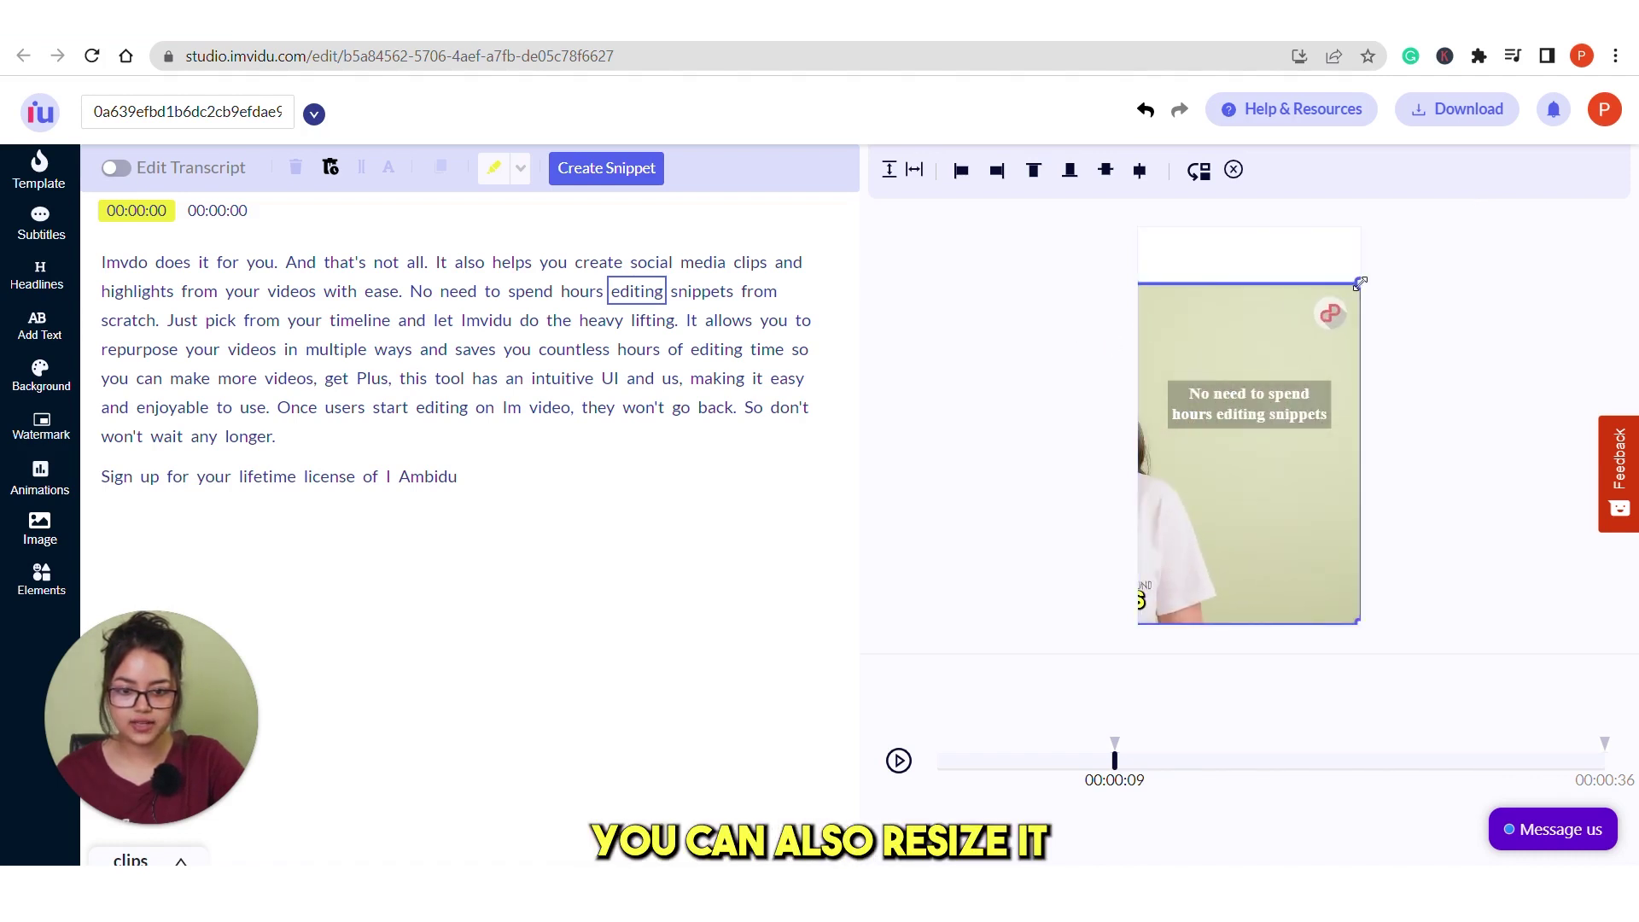
pyautogui.moveTo(1360, 284); pyautogui.dragTo(1409, 227)
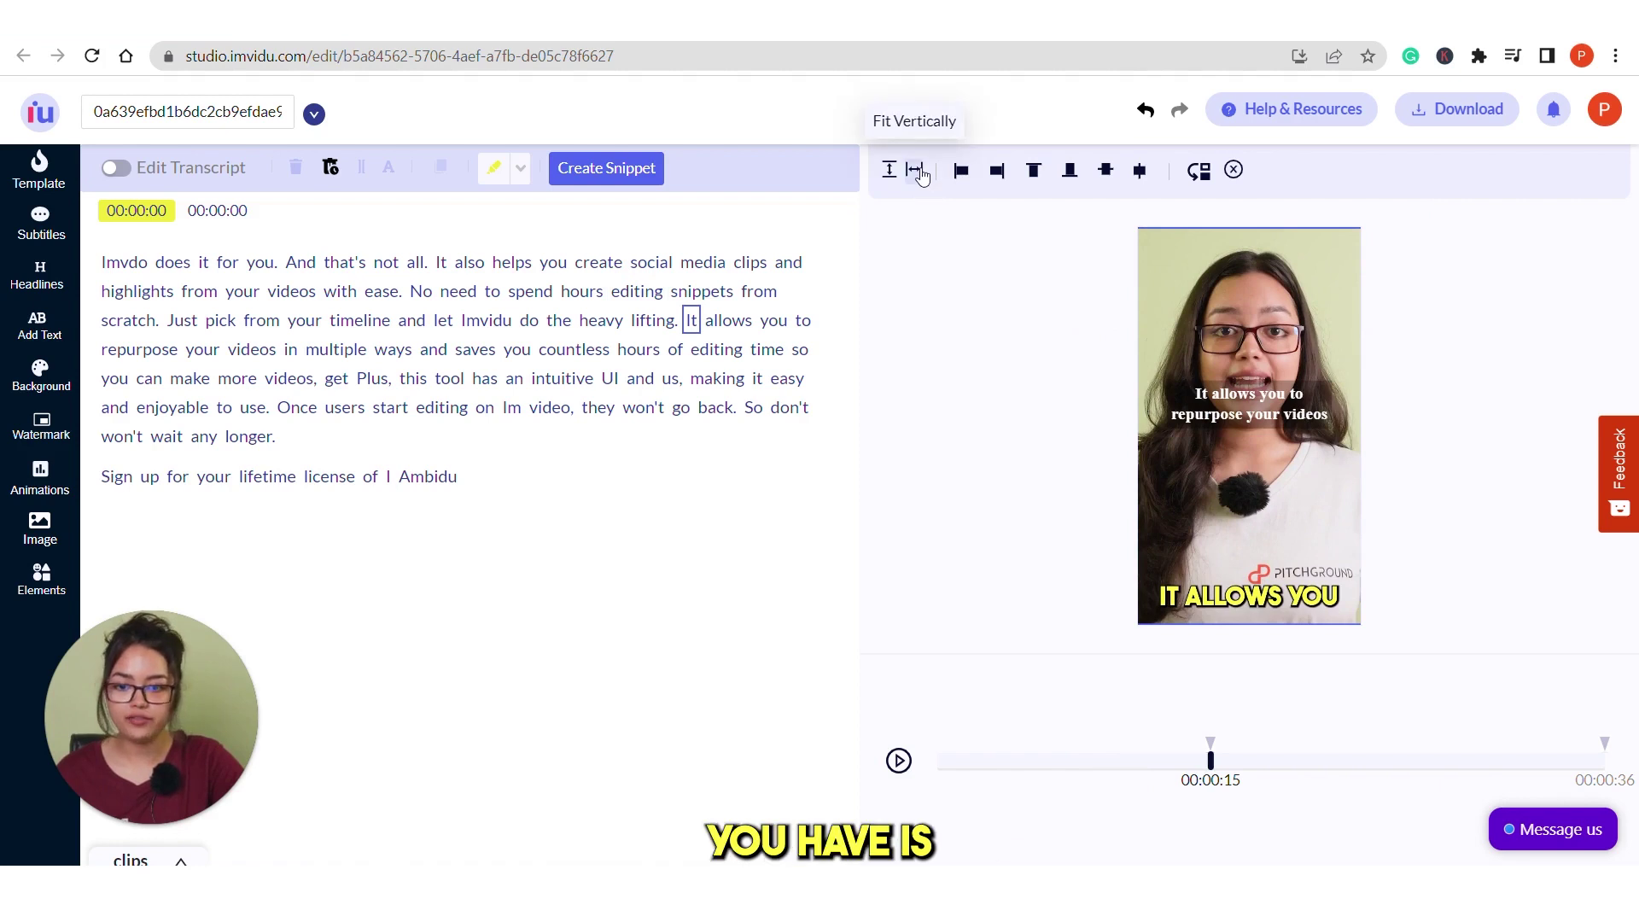
# Try Fit Horizontally/Vertically and Align Left/Right, ending on Horizontal Center
pyautogui.click(920, 174)
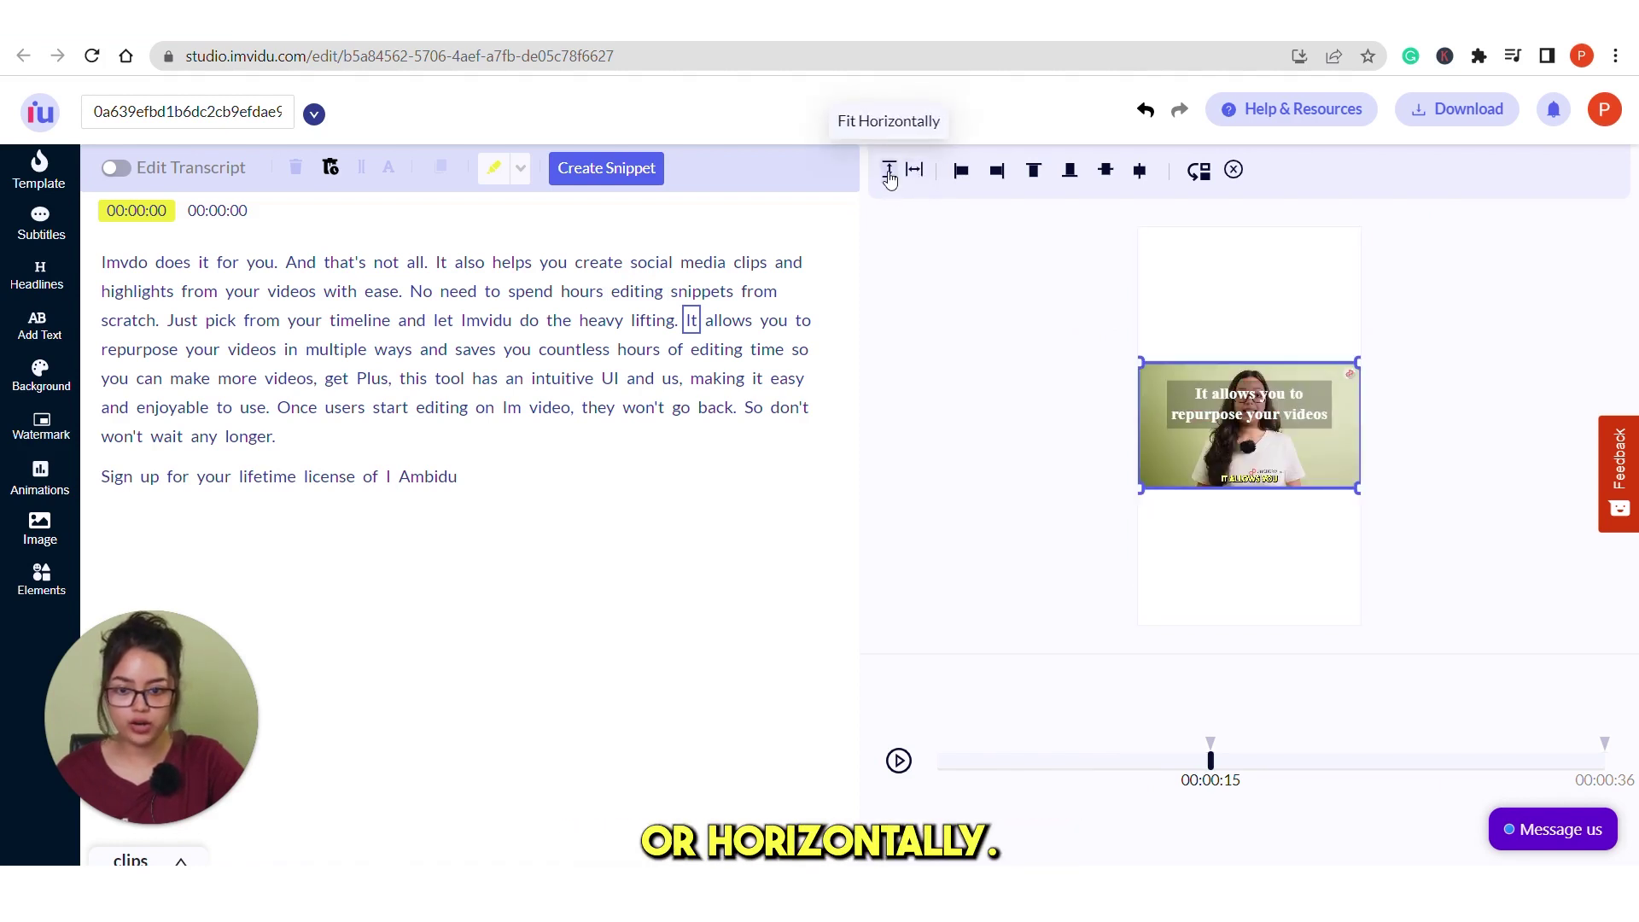
pyautogui.click(889, 176)
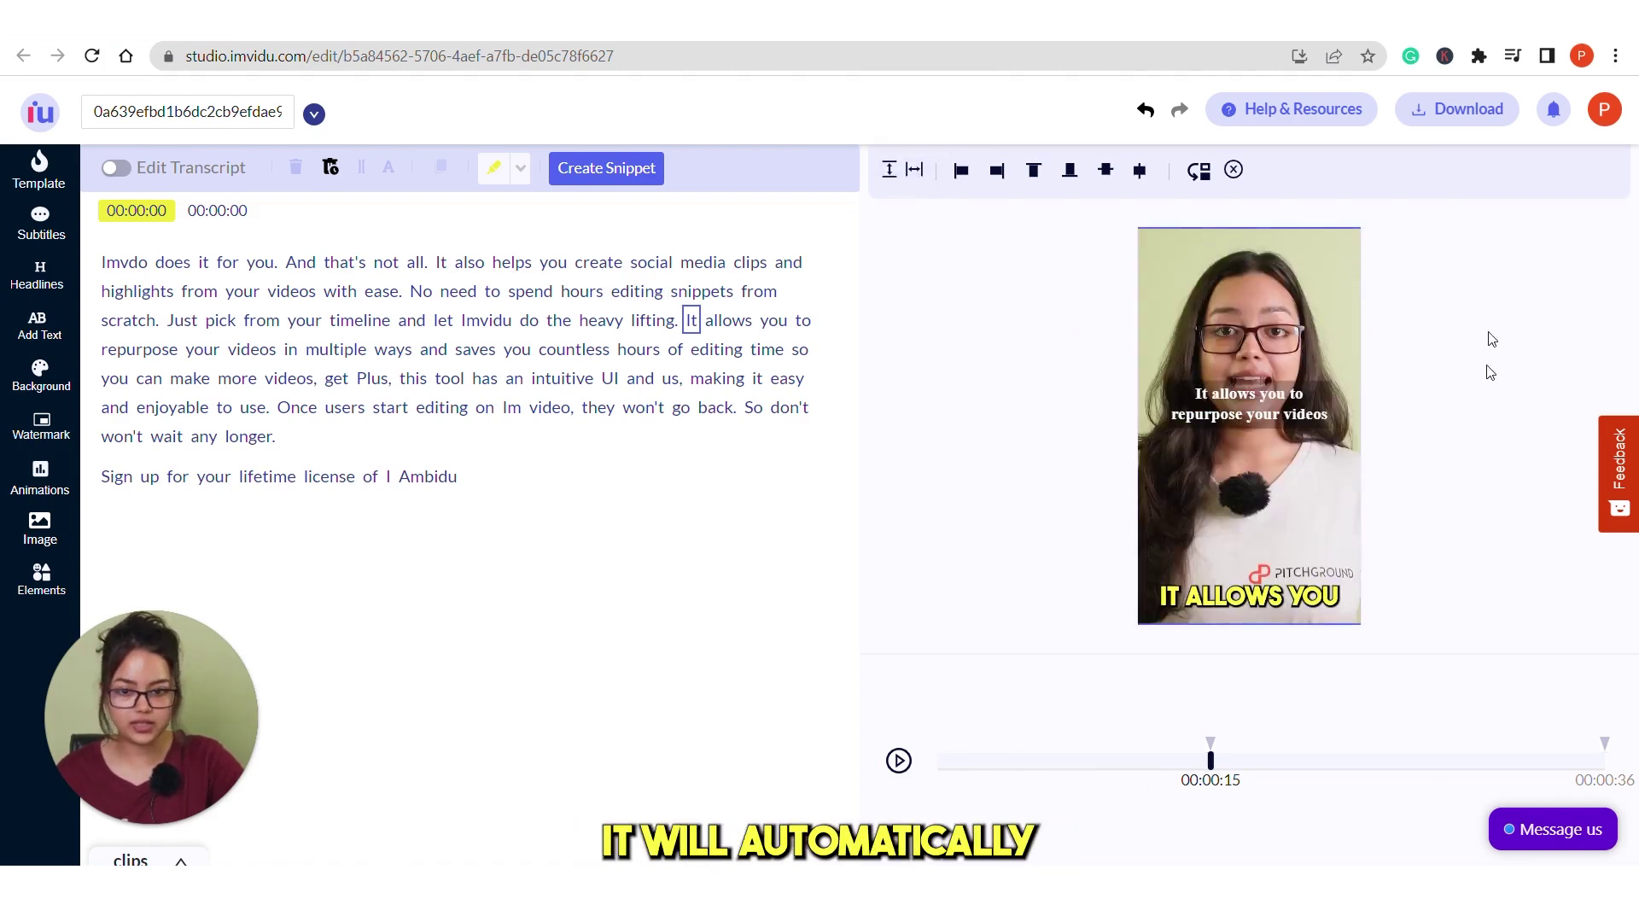
pyautogui.click(960, 181)
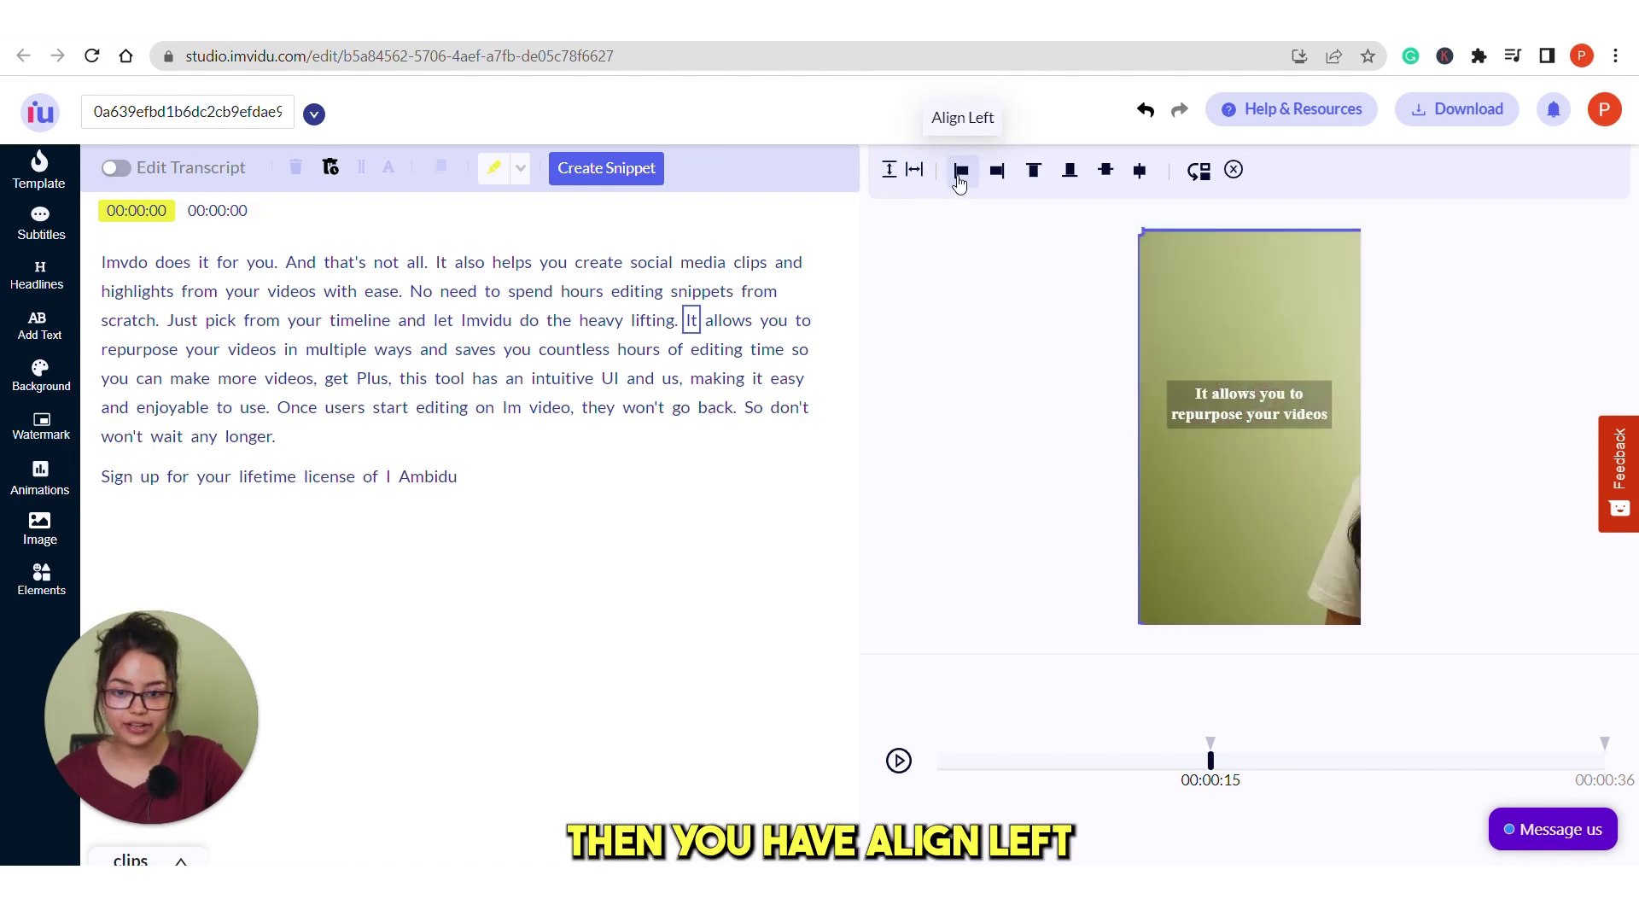
pyautogui.click(992, 176)
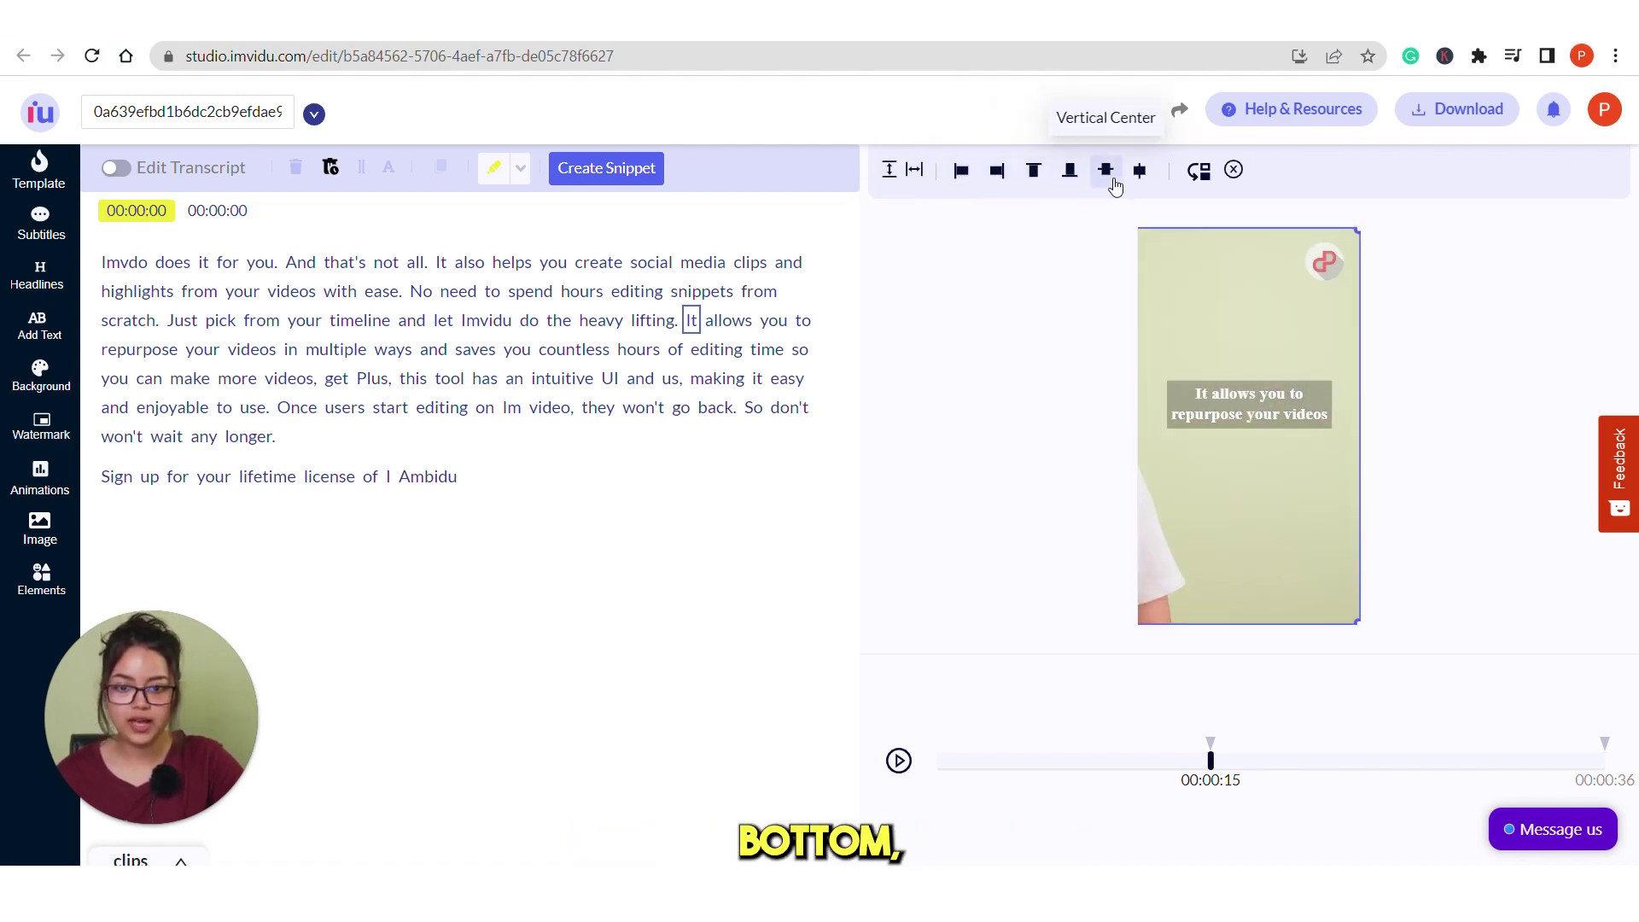
pyautogui.click(1140, 171)
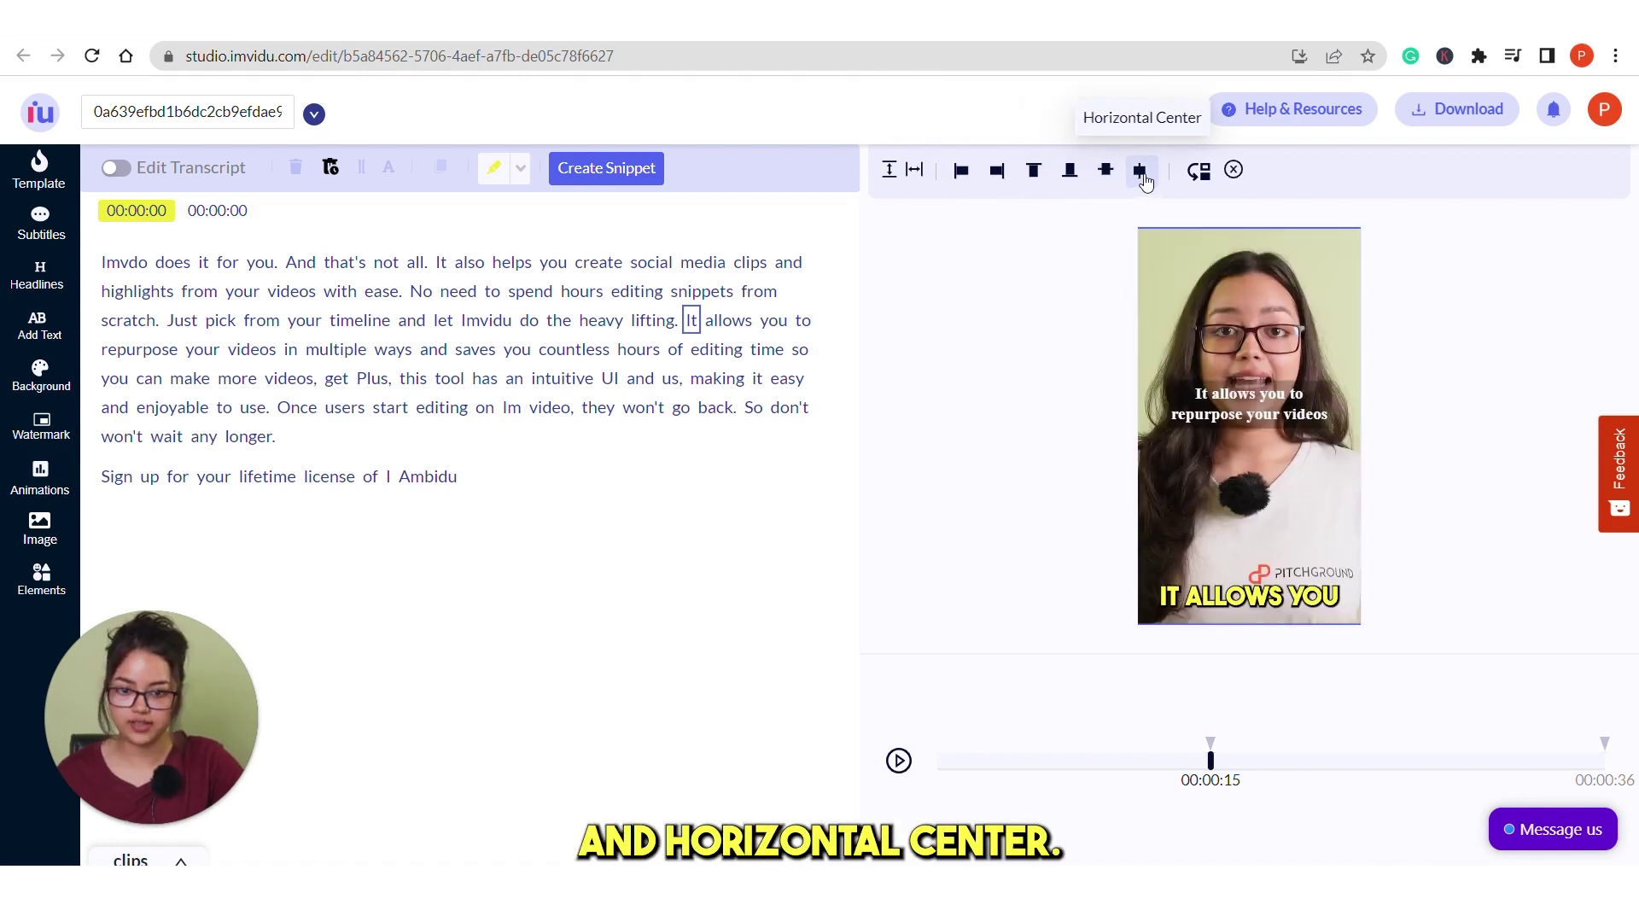
# Test the video's layer order with Move Forward, Move To Back and Move To Front
pyautogui.click(1157, 252)
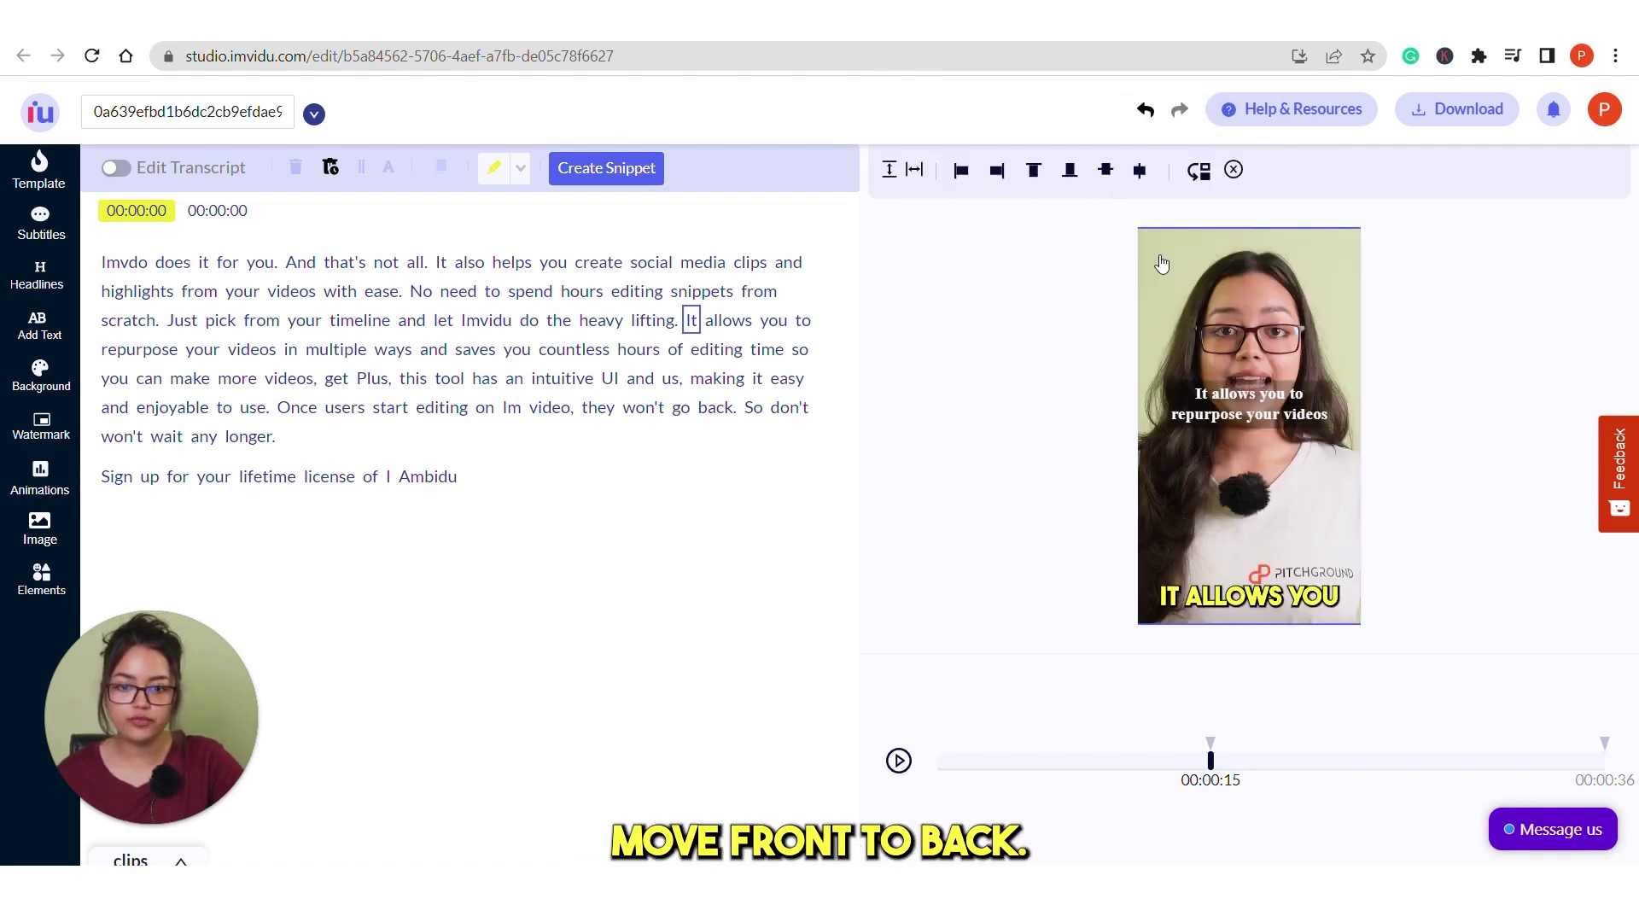
pyautogui.click(1198, 170)
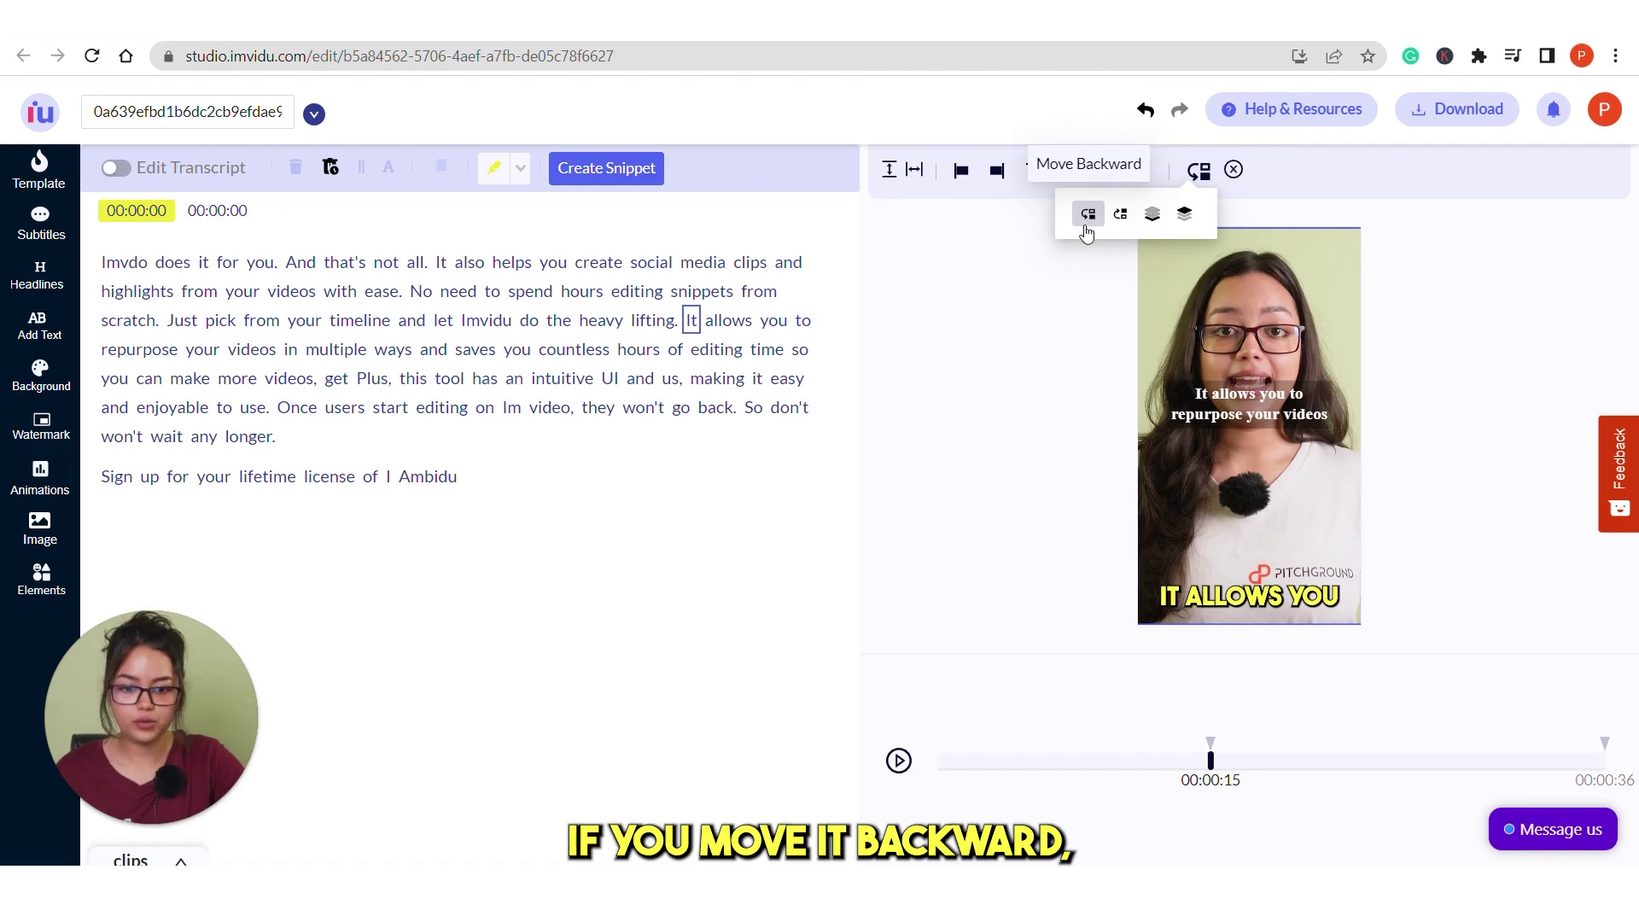
pyautogui.click(1120, 214)
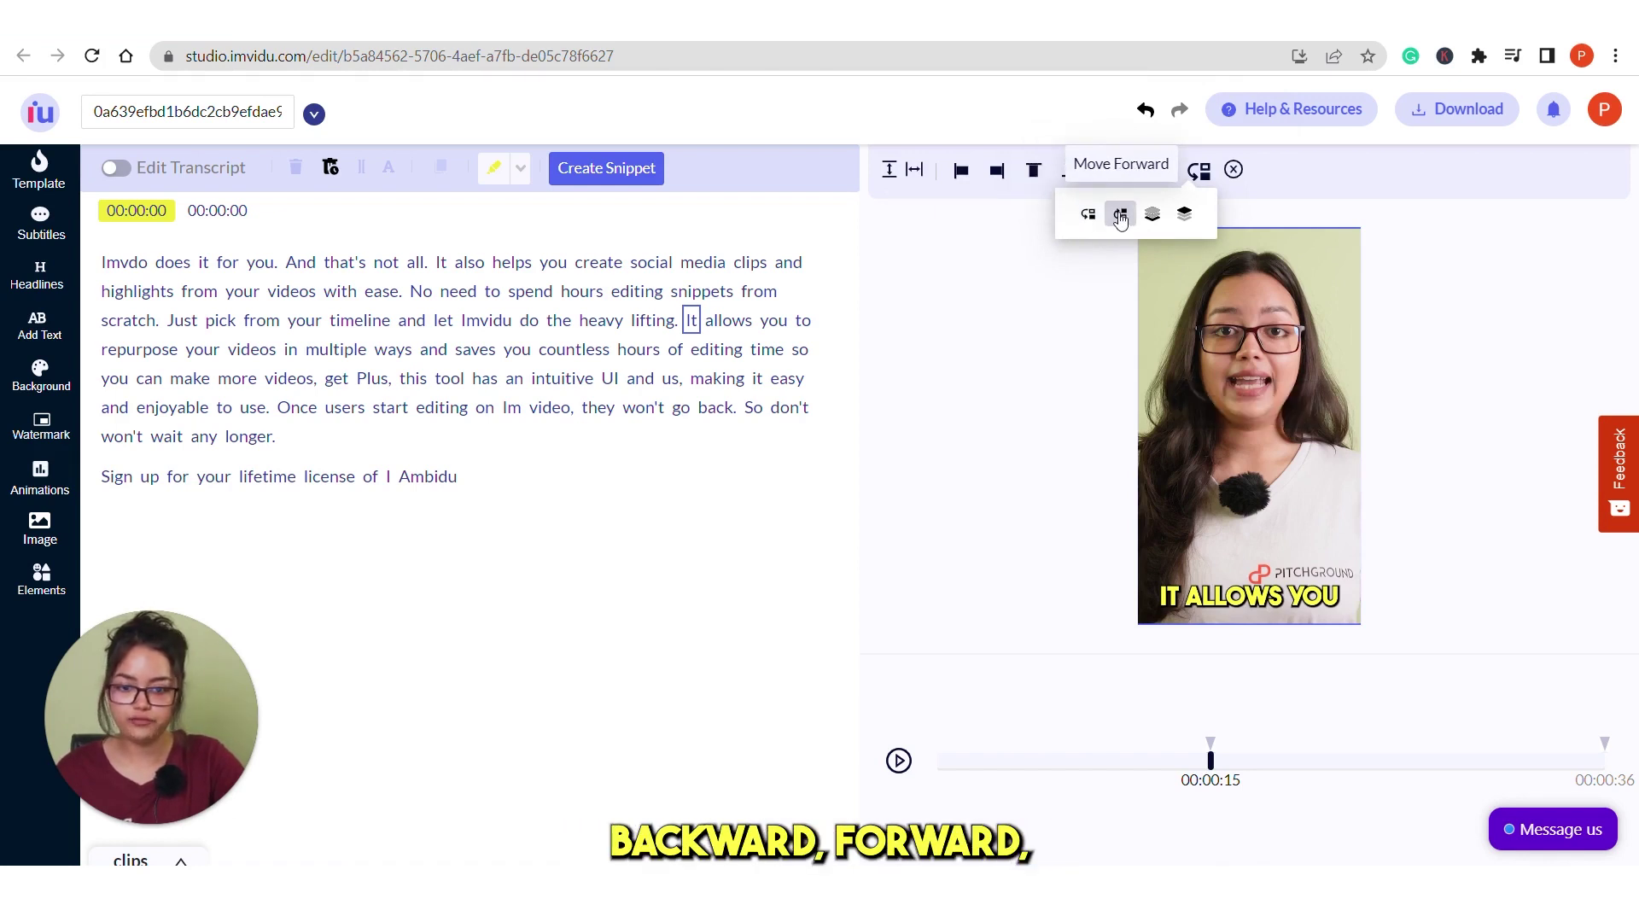
pyautogui.click(1161, 218)
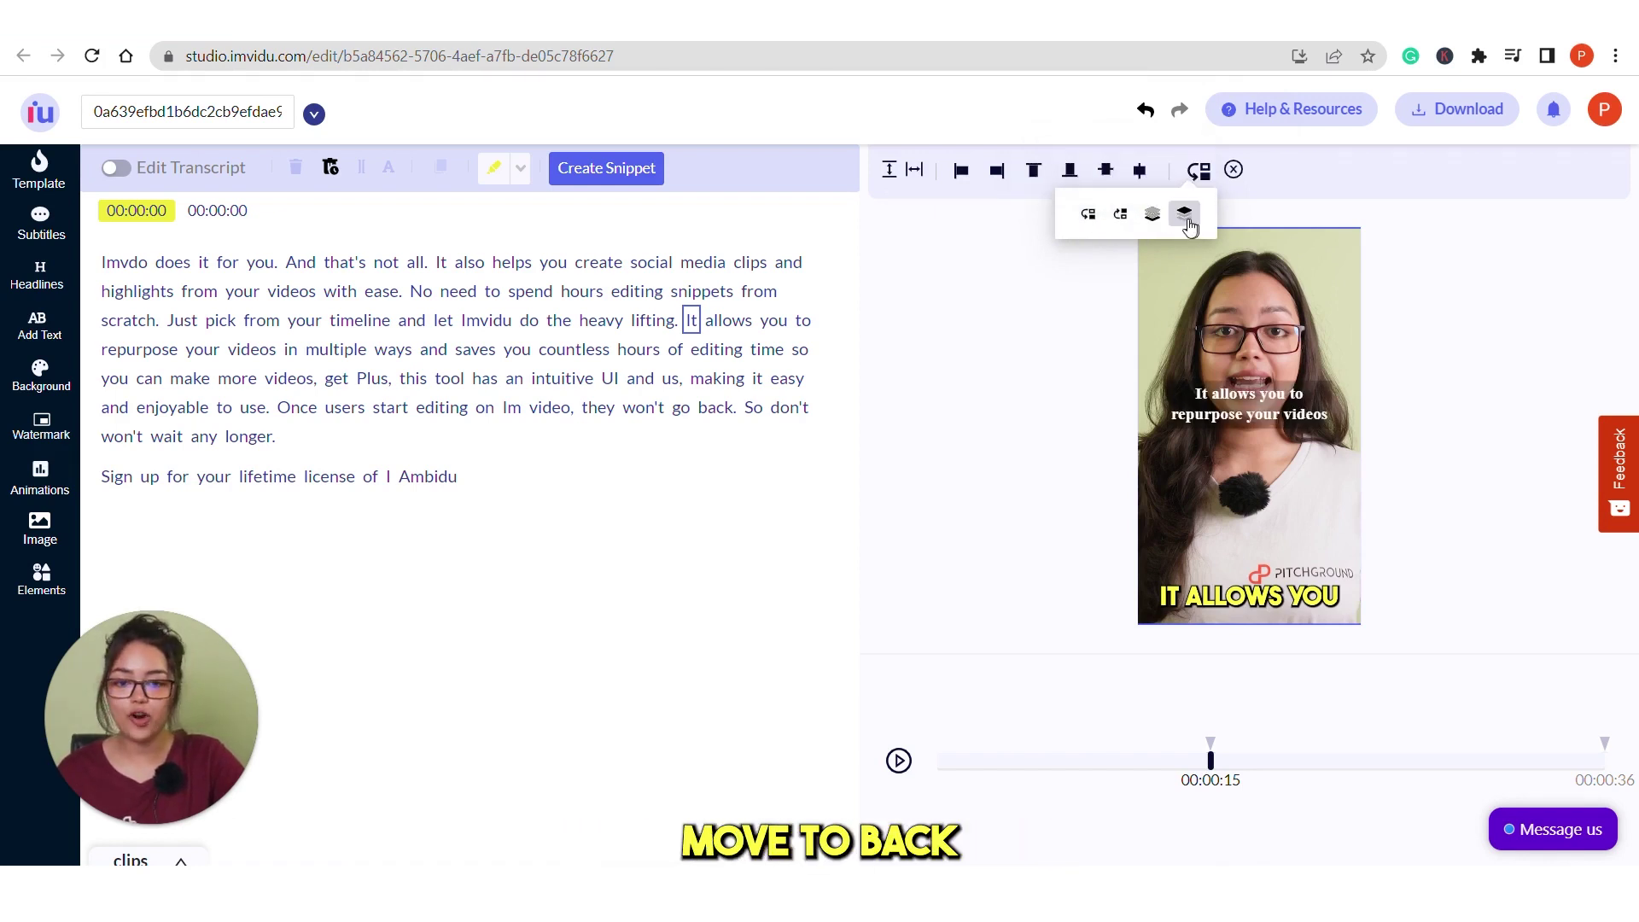
pyautogui.click(1187, 223)
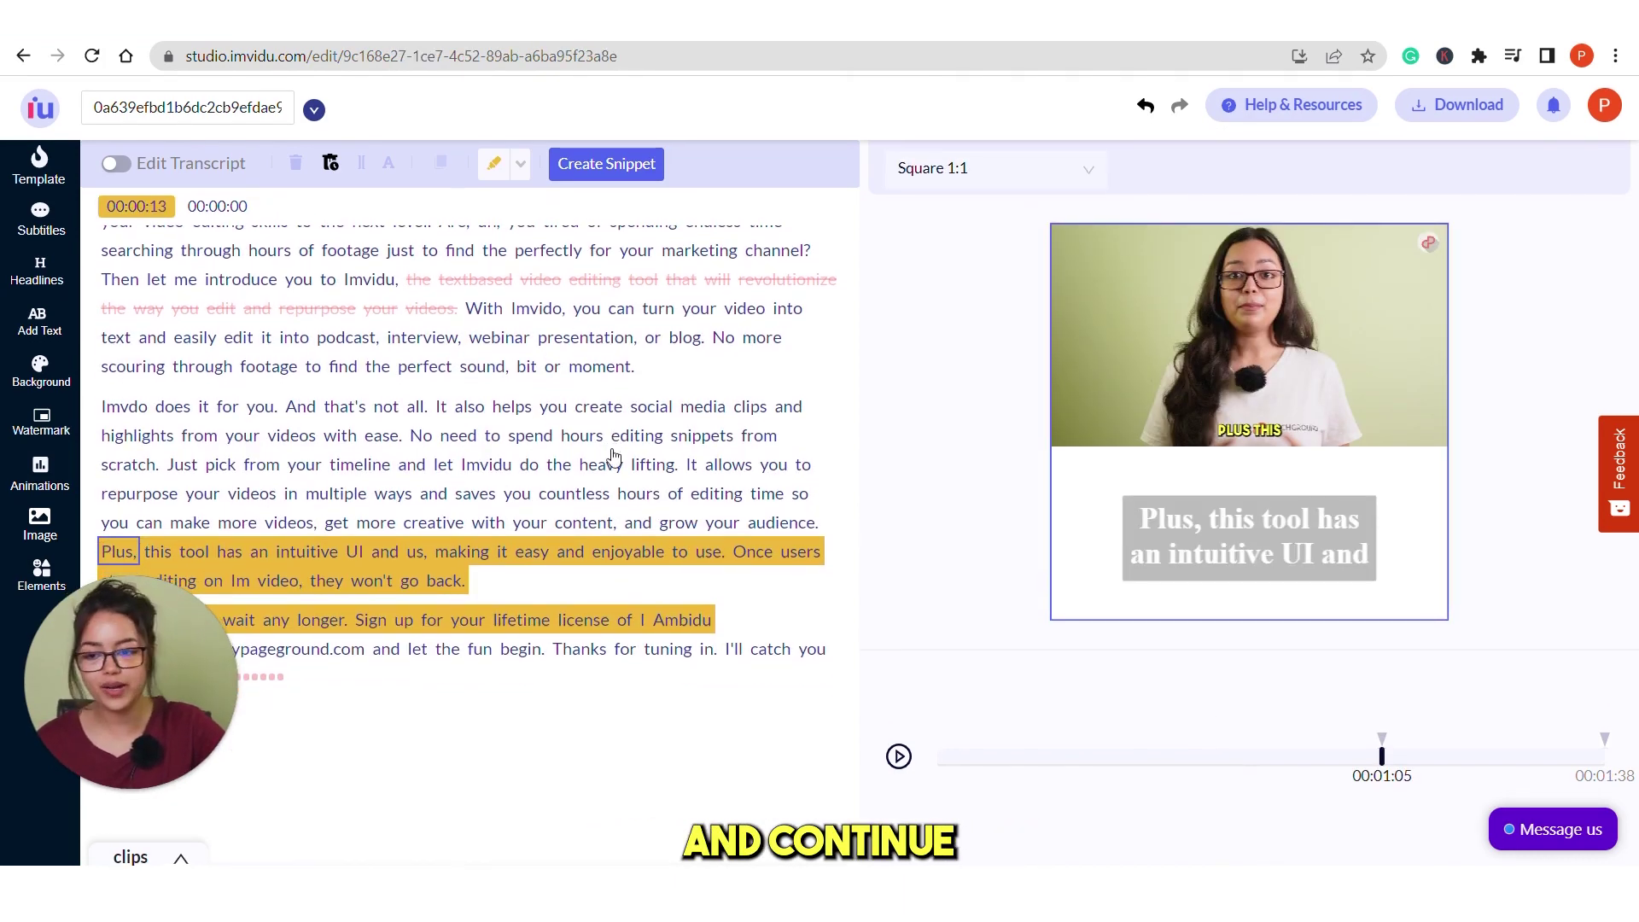
# With the Template panel open, drag the subtitle text box up to mid-frame
pyautogui.scroll(1, 615, 461)
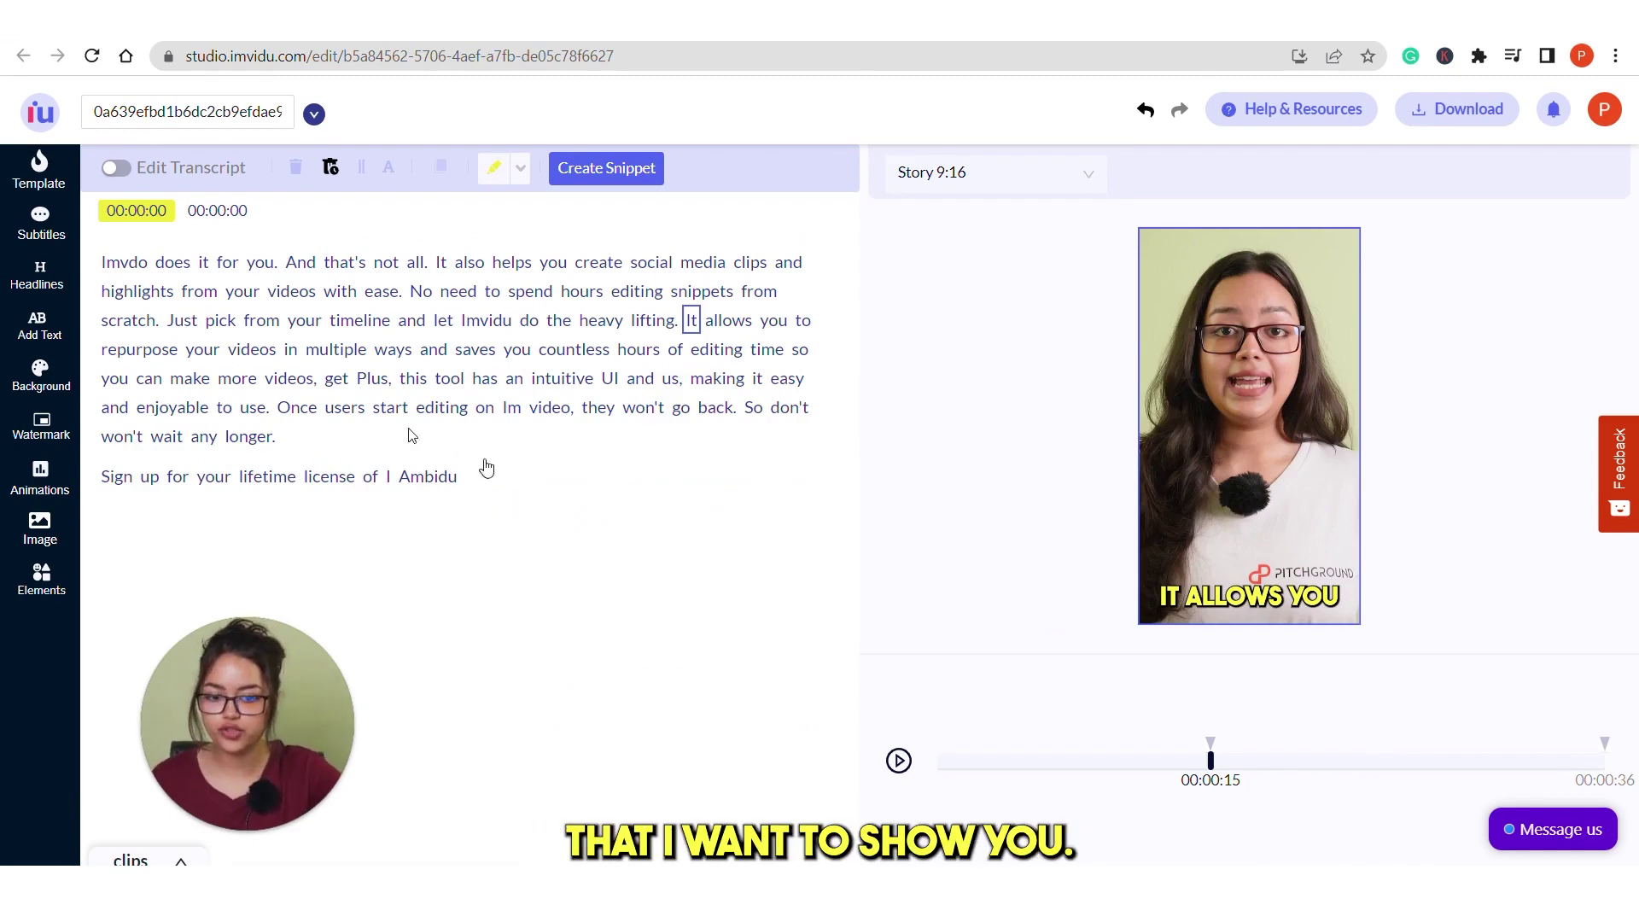
pyautogui.click(40, 168)
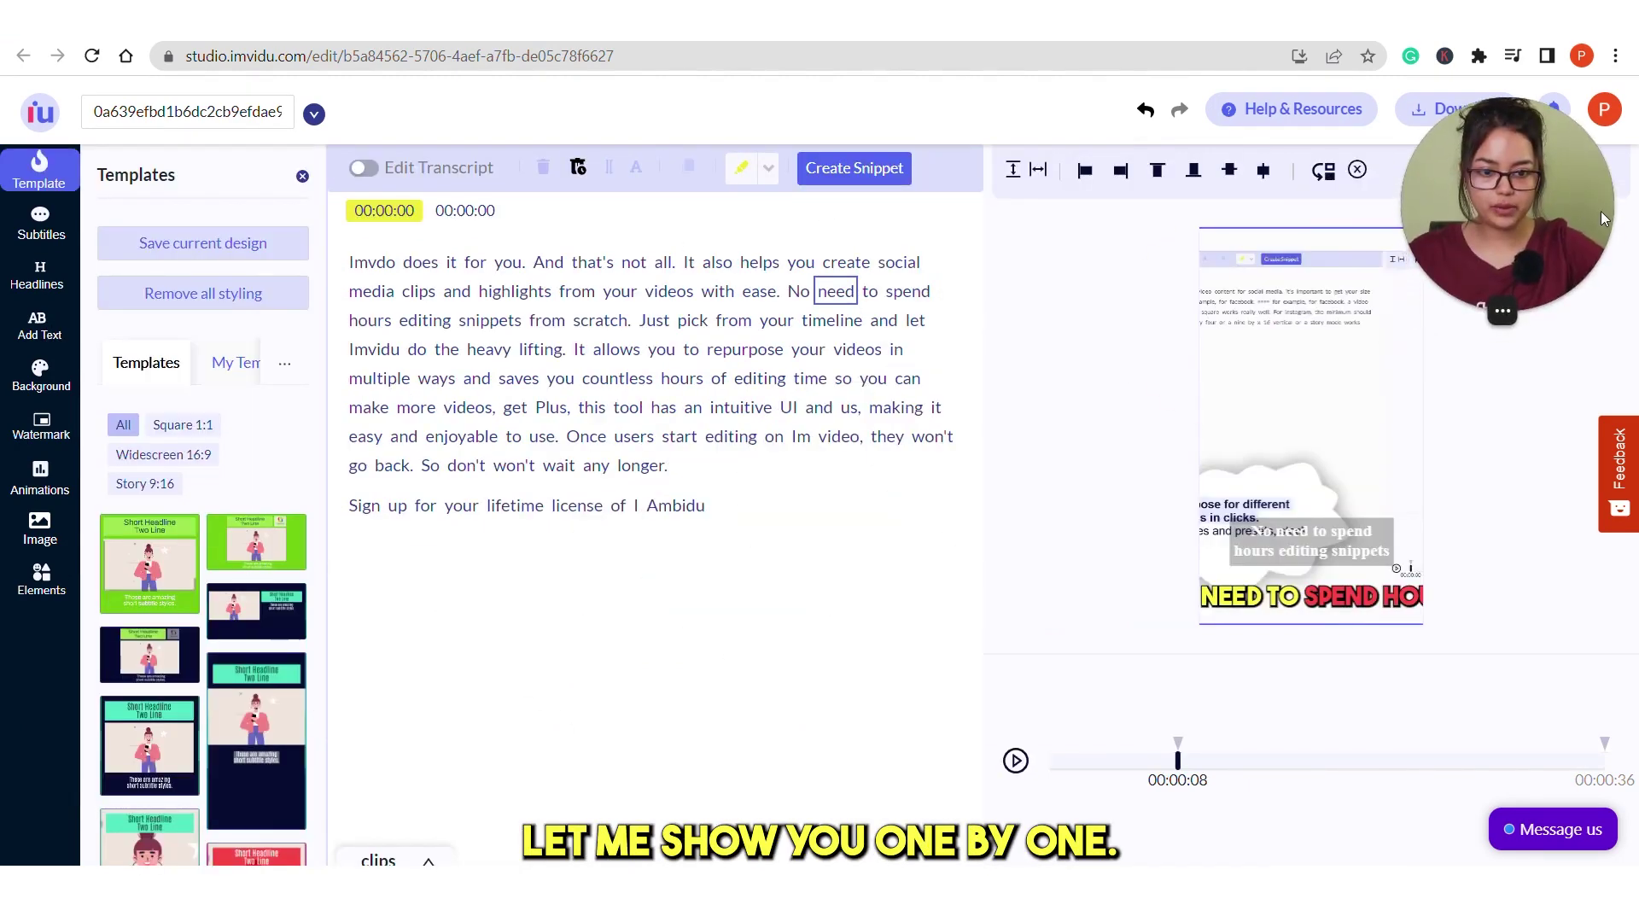
pyautogui.moveTo(1363, 542); pyautogui.dragTo(1363, 401)
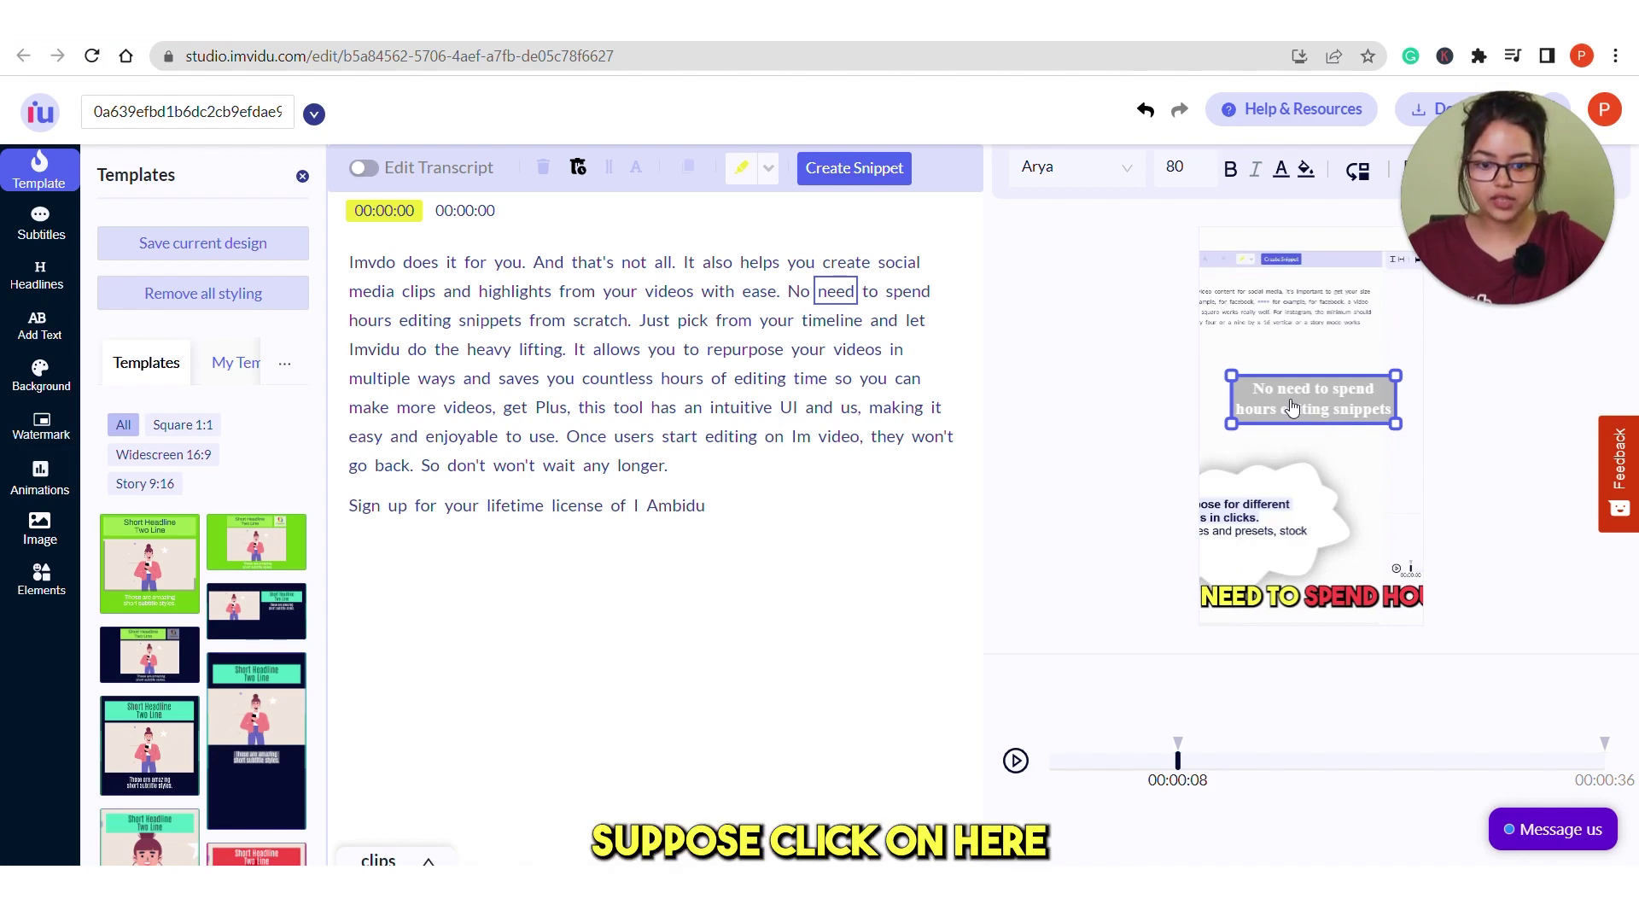
# Shorten subtitle length and allow three subtitle lines, then resize the subtitle box
pyautogui.click(42, 230)
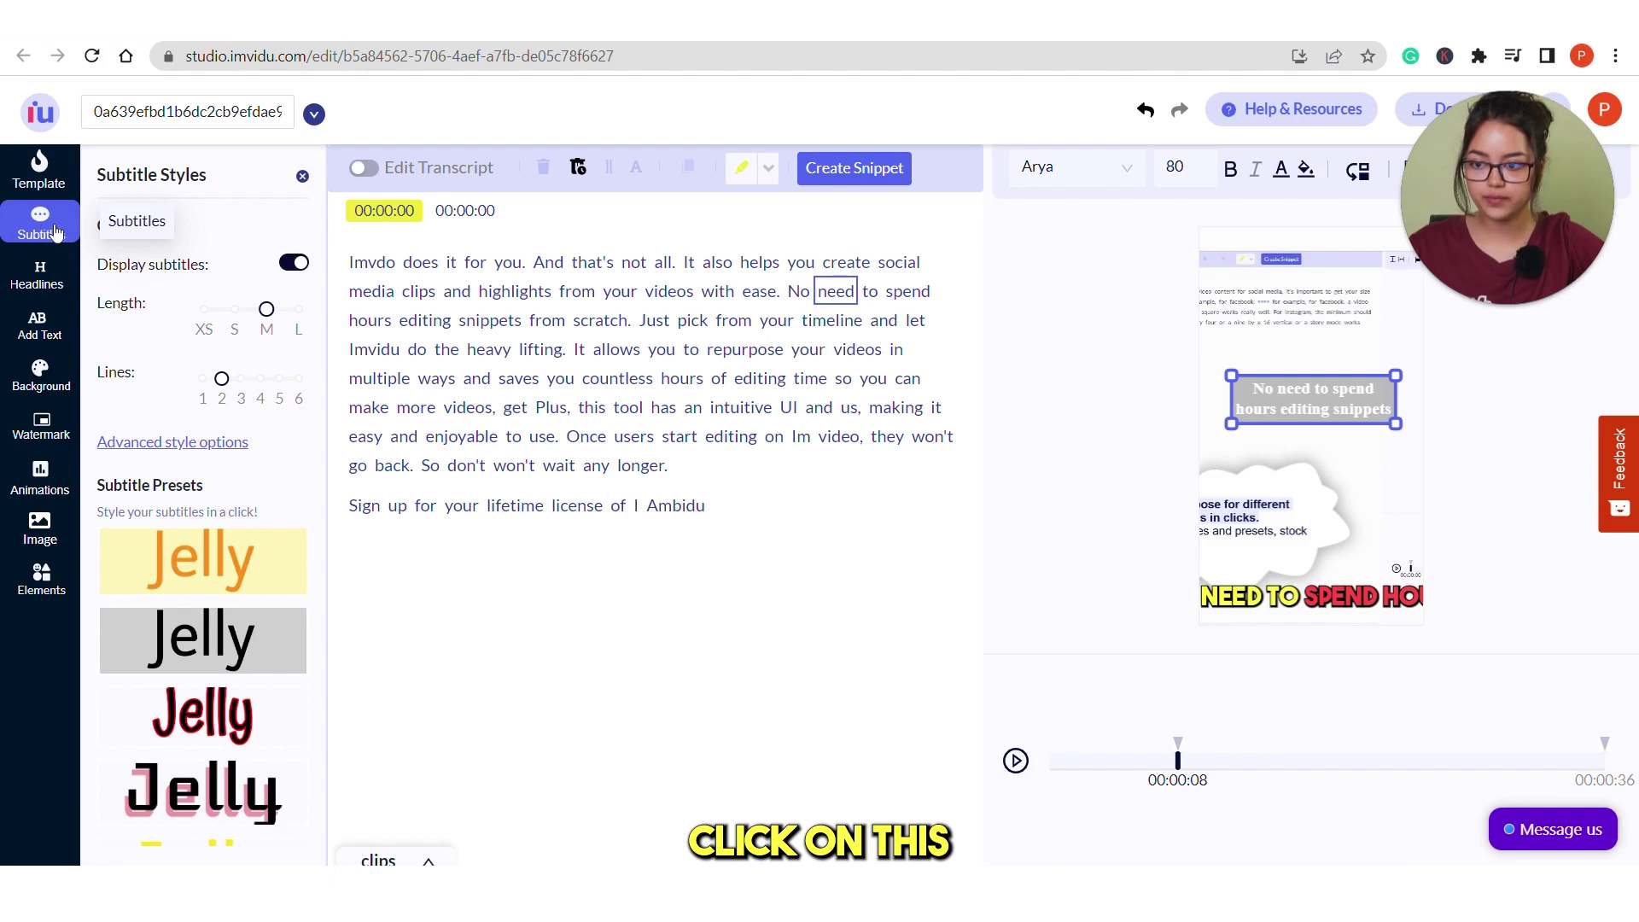
pyautogui.moveTo(266, 310)
pyautogui.mouseDown()
pyautogui.moveTo(235, 311)
pyautogui.moveTo(263, 318)
pyautogui.mouseUp()
pyautogui.moveTo(221, 380)
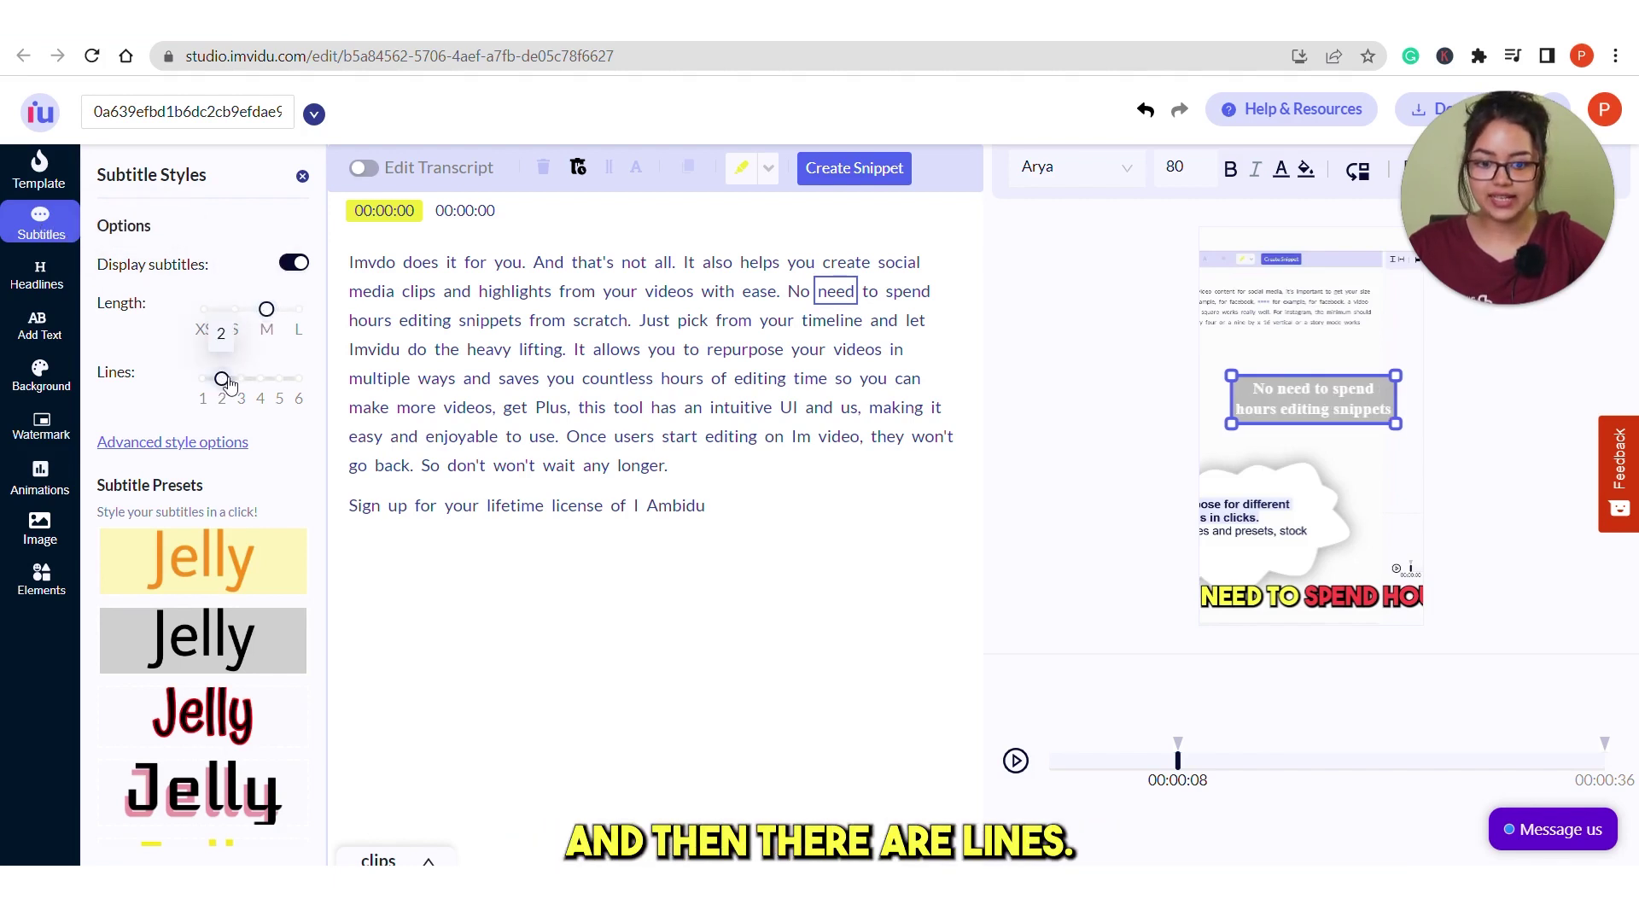
pyautogui.moveTo(222, 380)
pyautogui.mouseDown()
pyautogui.moveTo(260, 381)
pyautogui.moveTo(221, 382)
pyautogui.mouseUp()
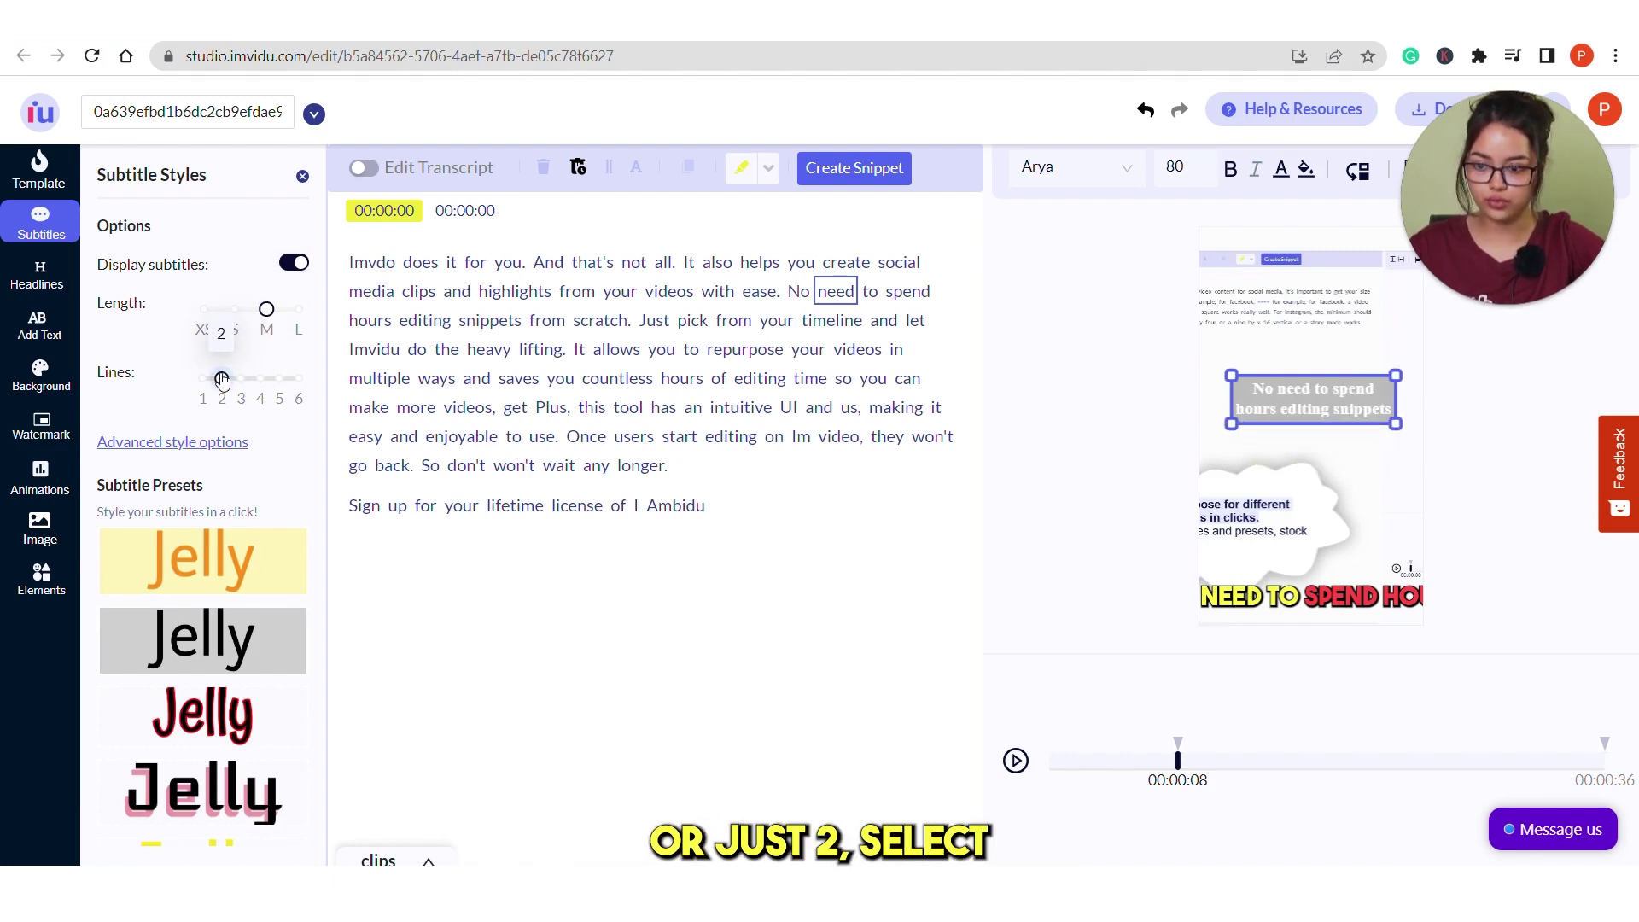
pyautogui.scroll(-2, 213, 393)
pyautogui.press('space')
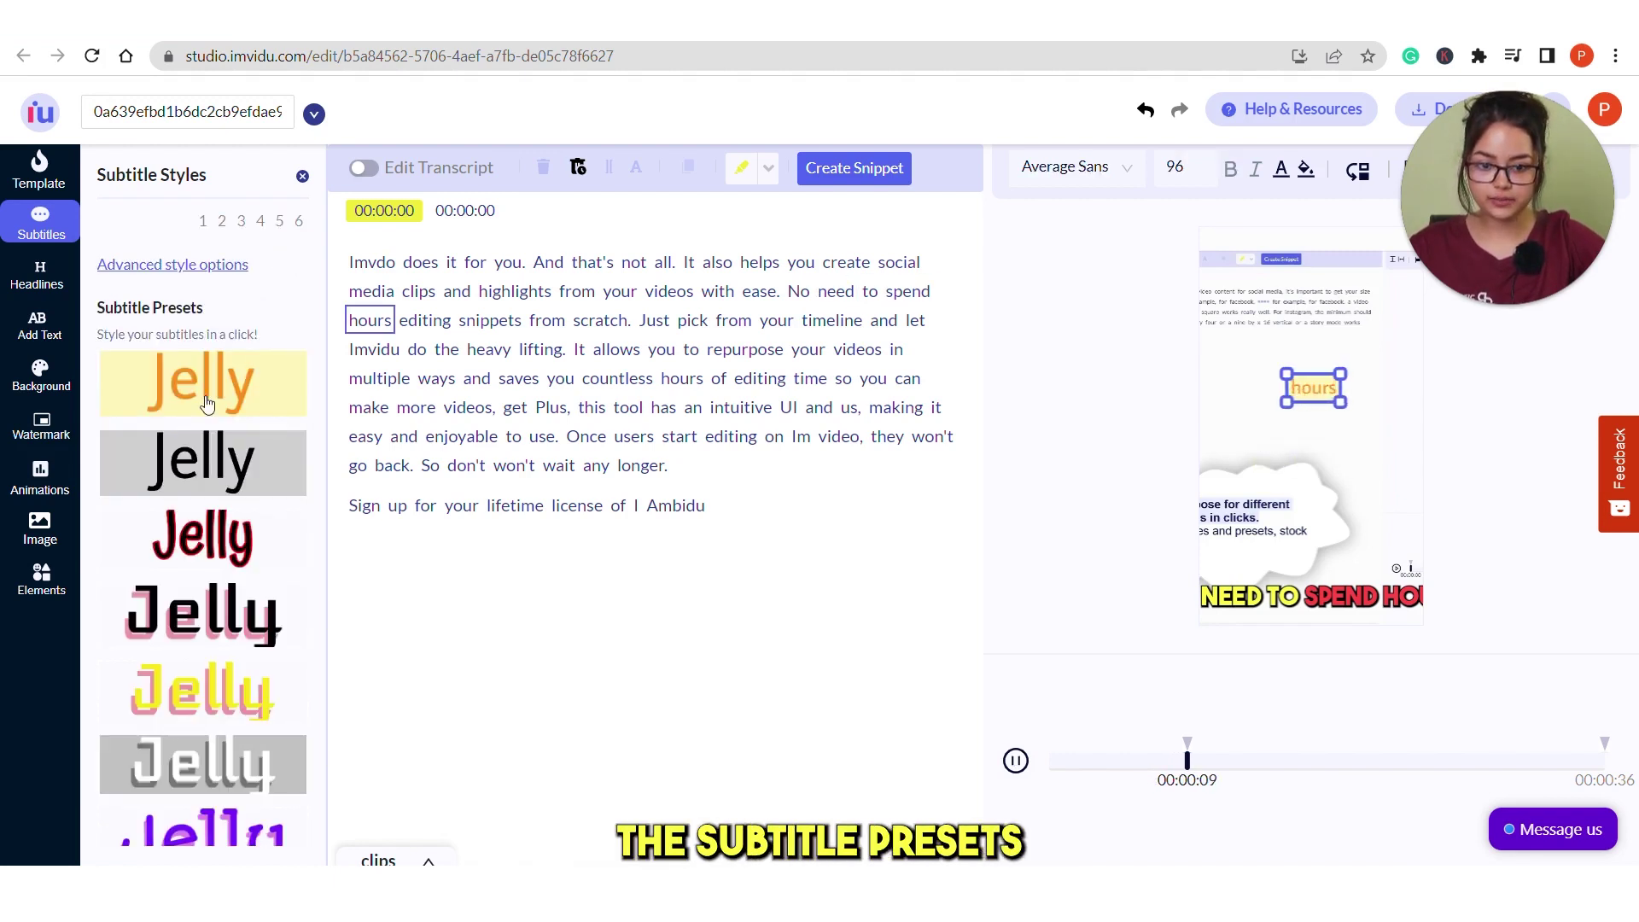
pyautogui.click(207, 404)
pyautogui.moveTo(1375, 461)
pyautogui.mouseDown()
pyautogui.moveTo(1342, 446)
pyautogui.moveTo(1372, 478)
pyautogui.moveTo(1358, 447)
pyautogui.mouseUp()
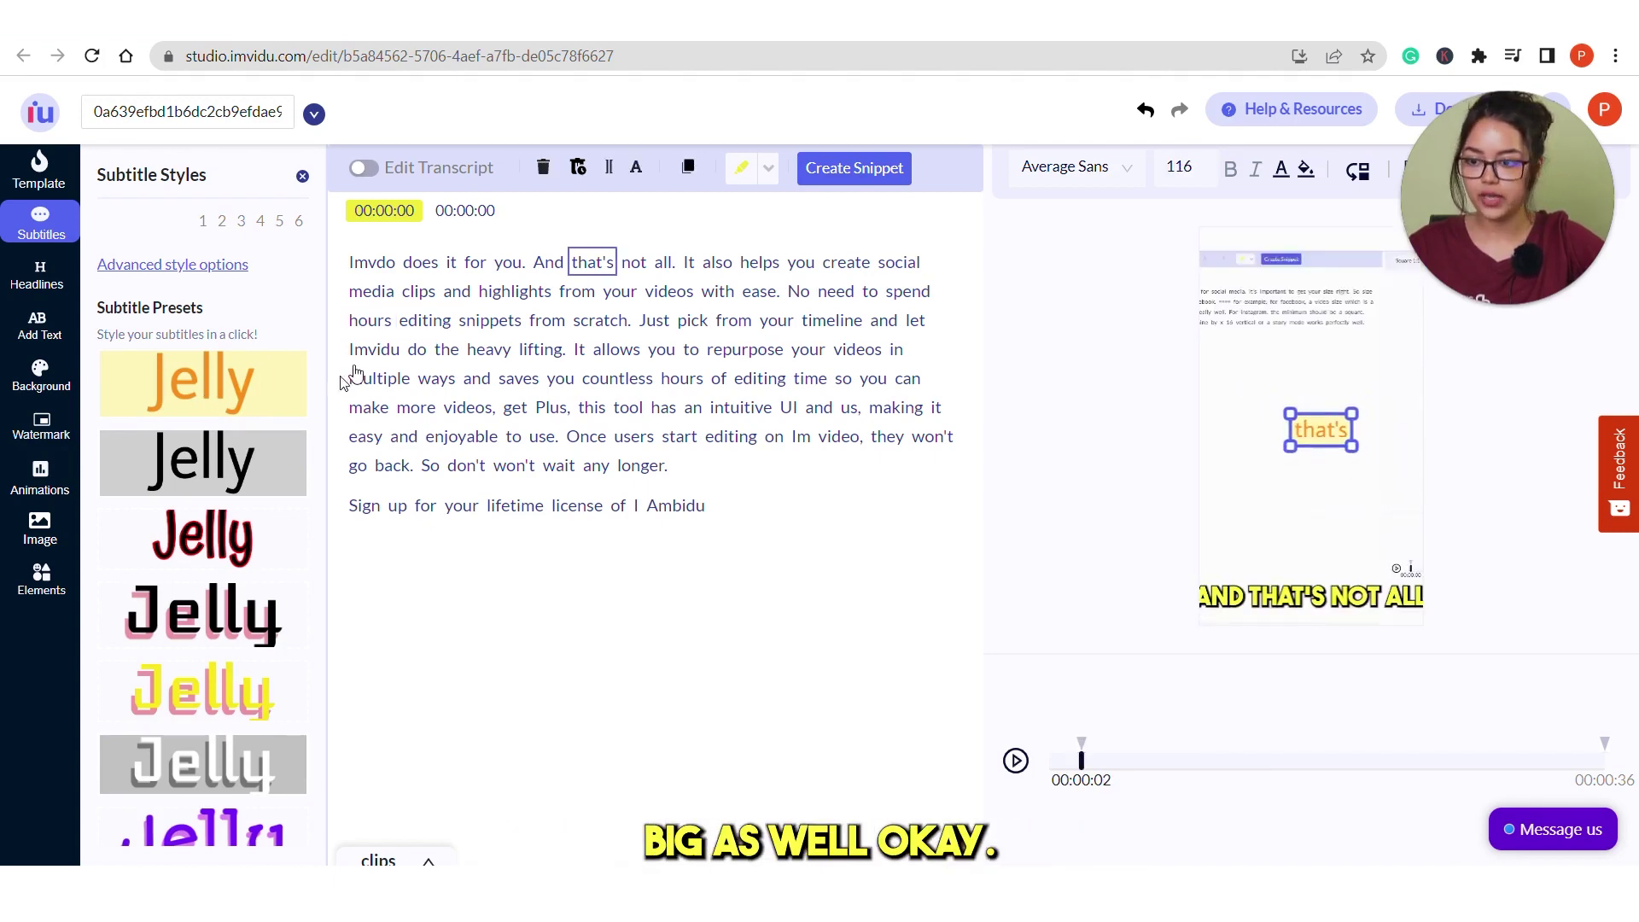
# Apply the Atomic Age subtitle preset with red text and a near-black background
pyautogui.click(215, 629)
pyautogui.scroll(-5, 226, 555)
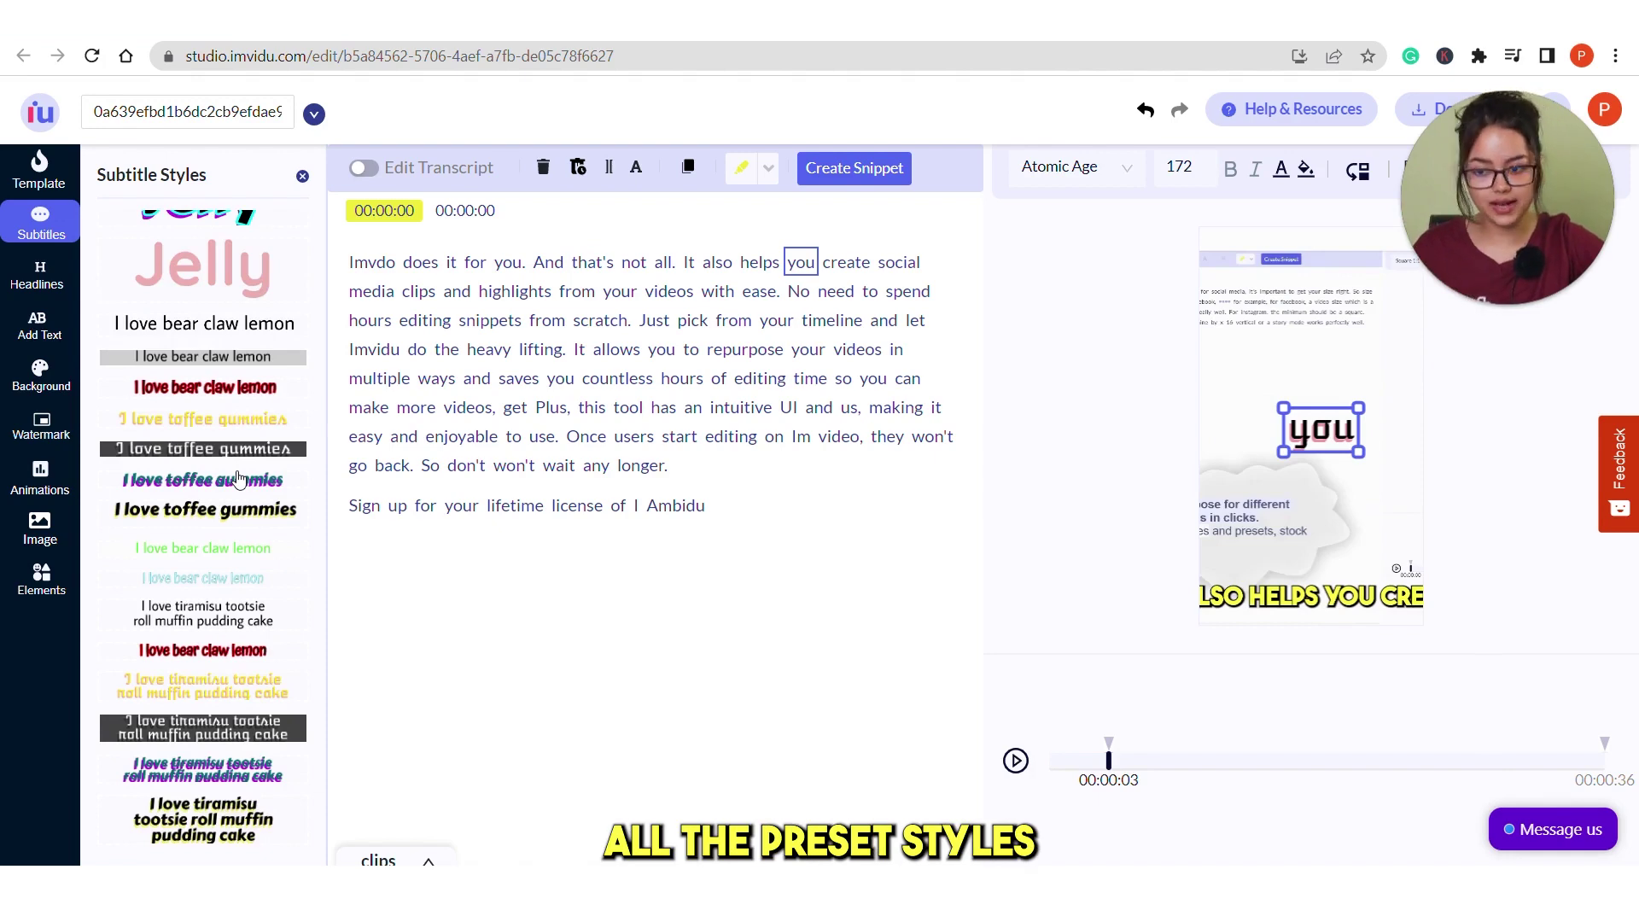
pyautogui.scroll(10, 239, 480)
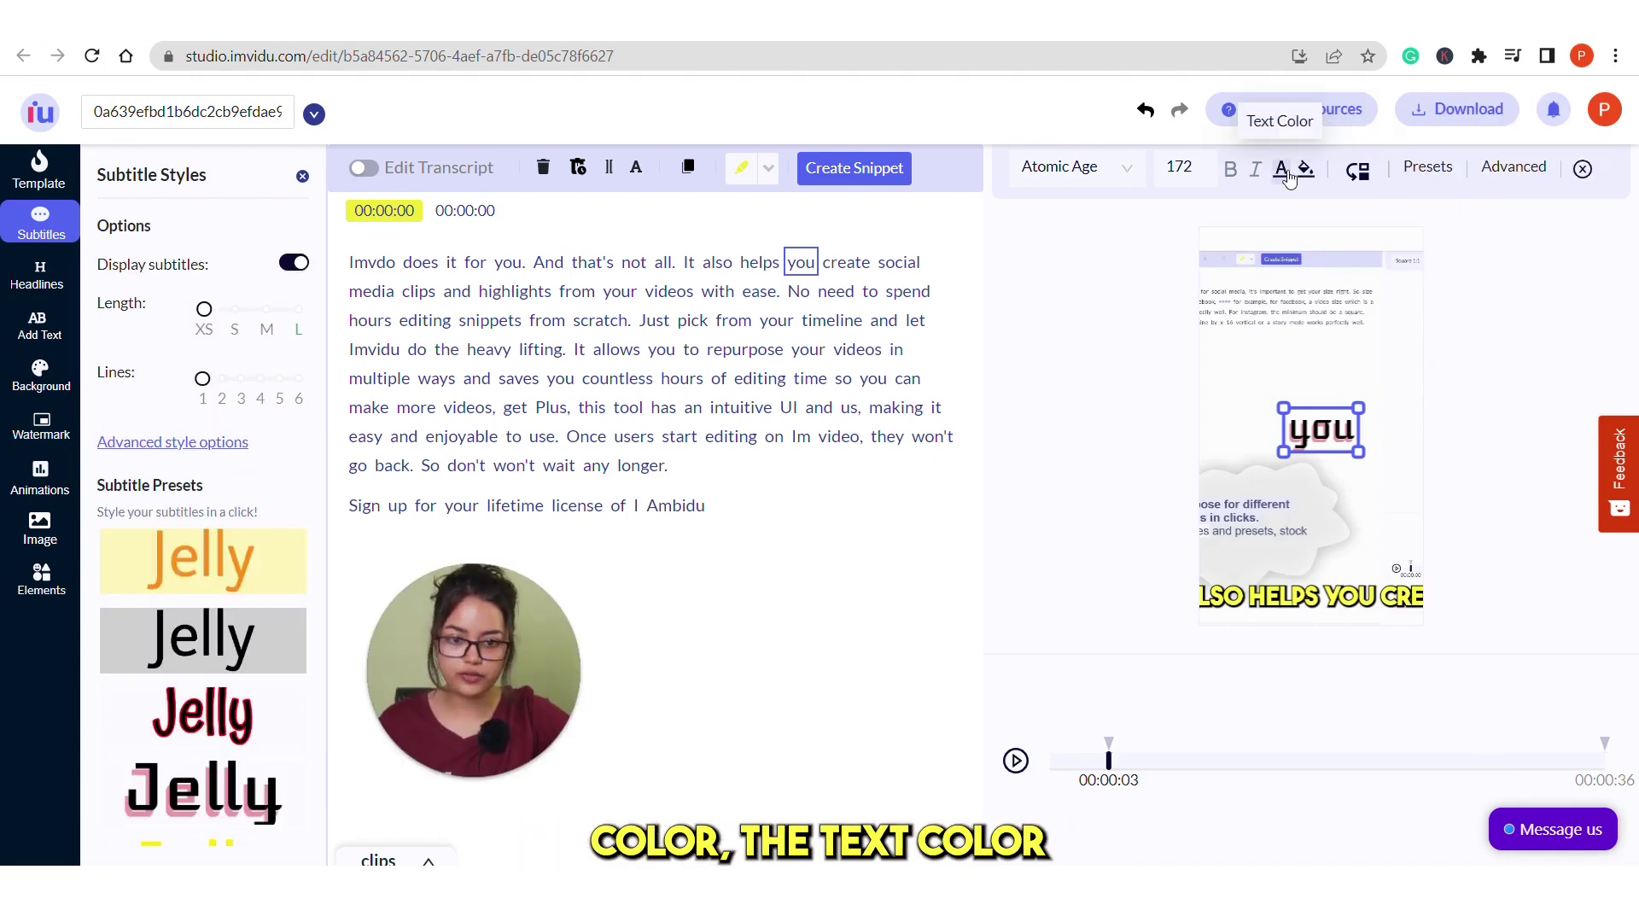
pyautogui.click(1283, 169)
pyautogui.moveTo(1288, 299); pyautogui.dragTo(1361, 238)
pyautogui.click(1306, 169)
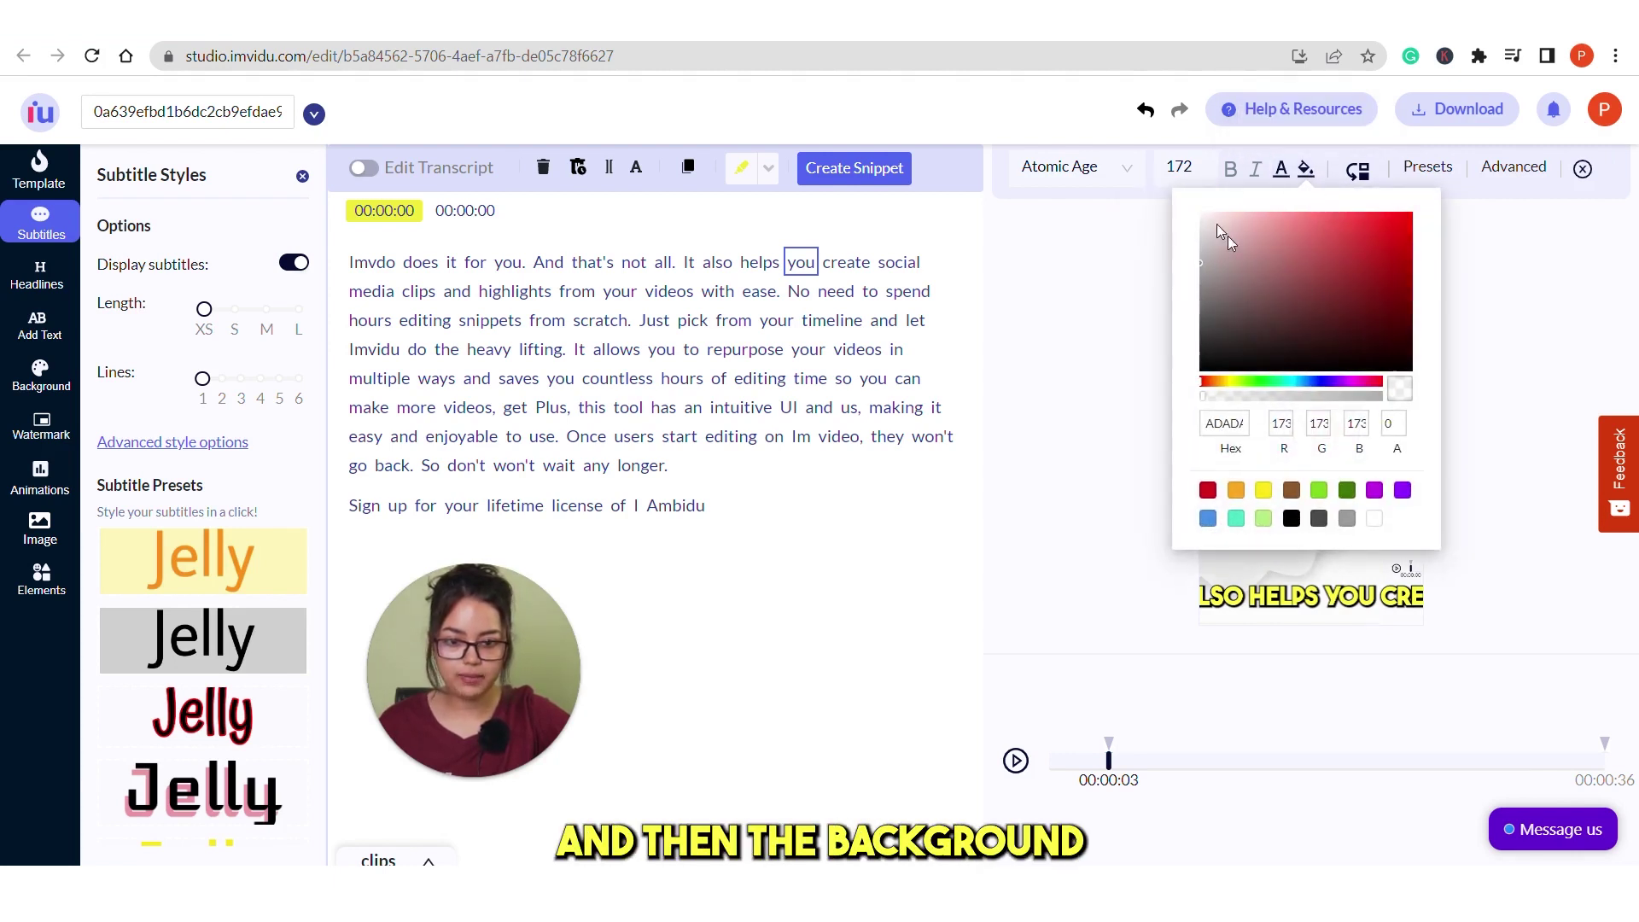
pyautogui.moveTo(1211, 220)
pyautogui.mouseDown()
pyautogui.moveTo(1211, 379)
pyautogui.moveTo(1212, 363)
pyautogui.mouseUp()
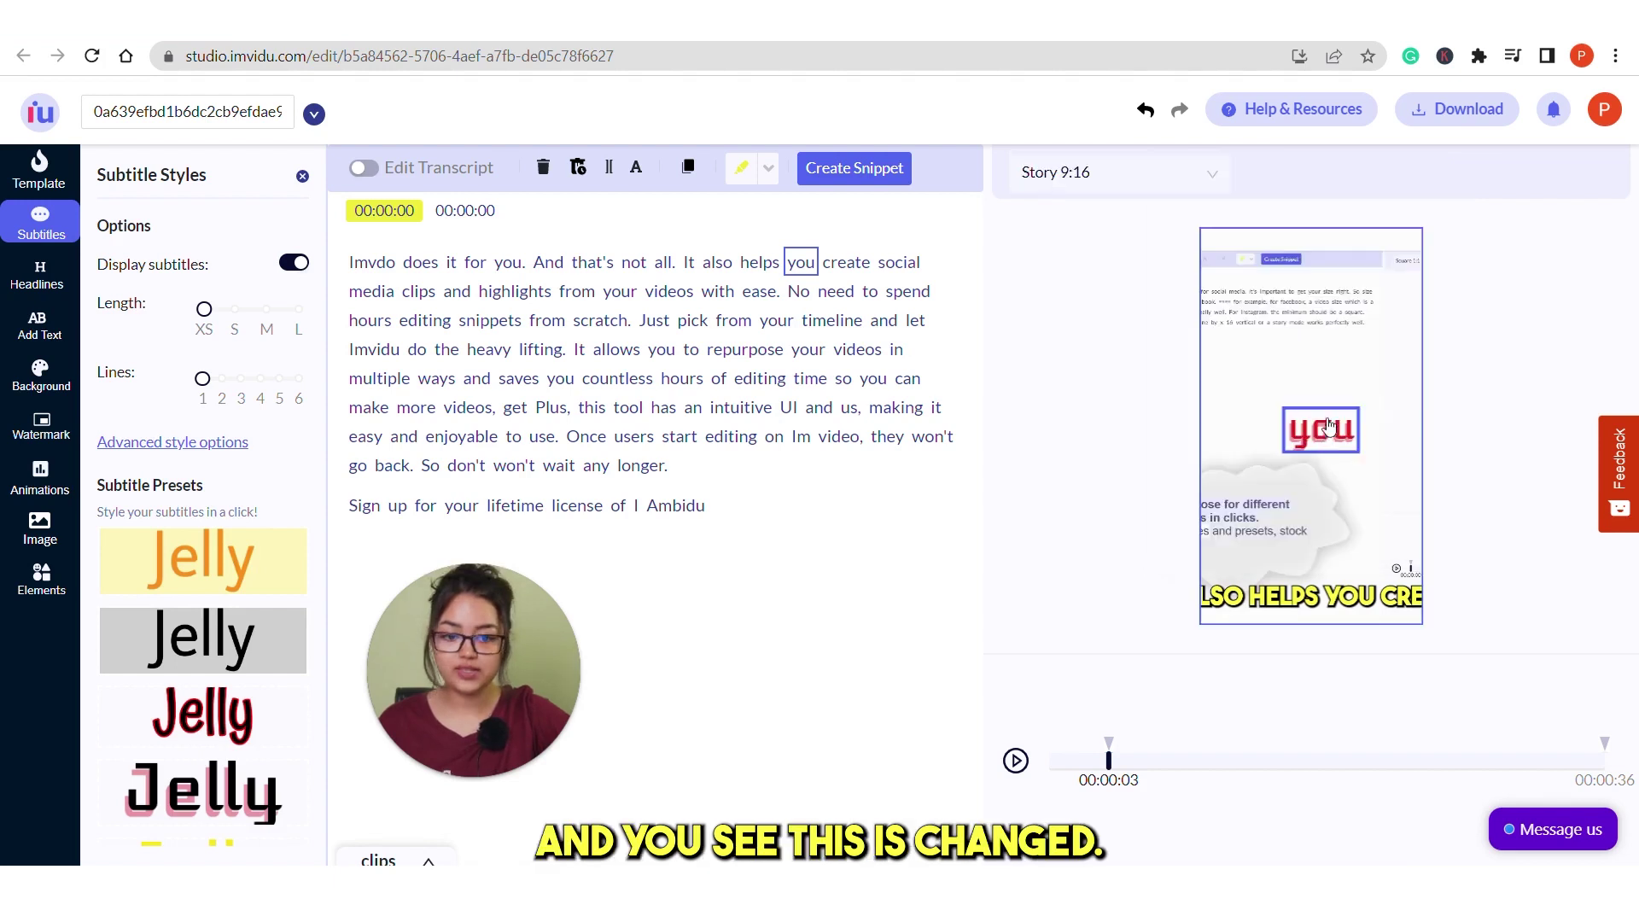
pyautogui.click(1308, 423)
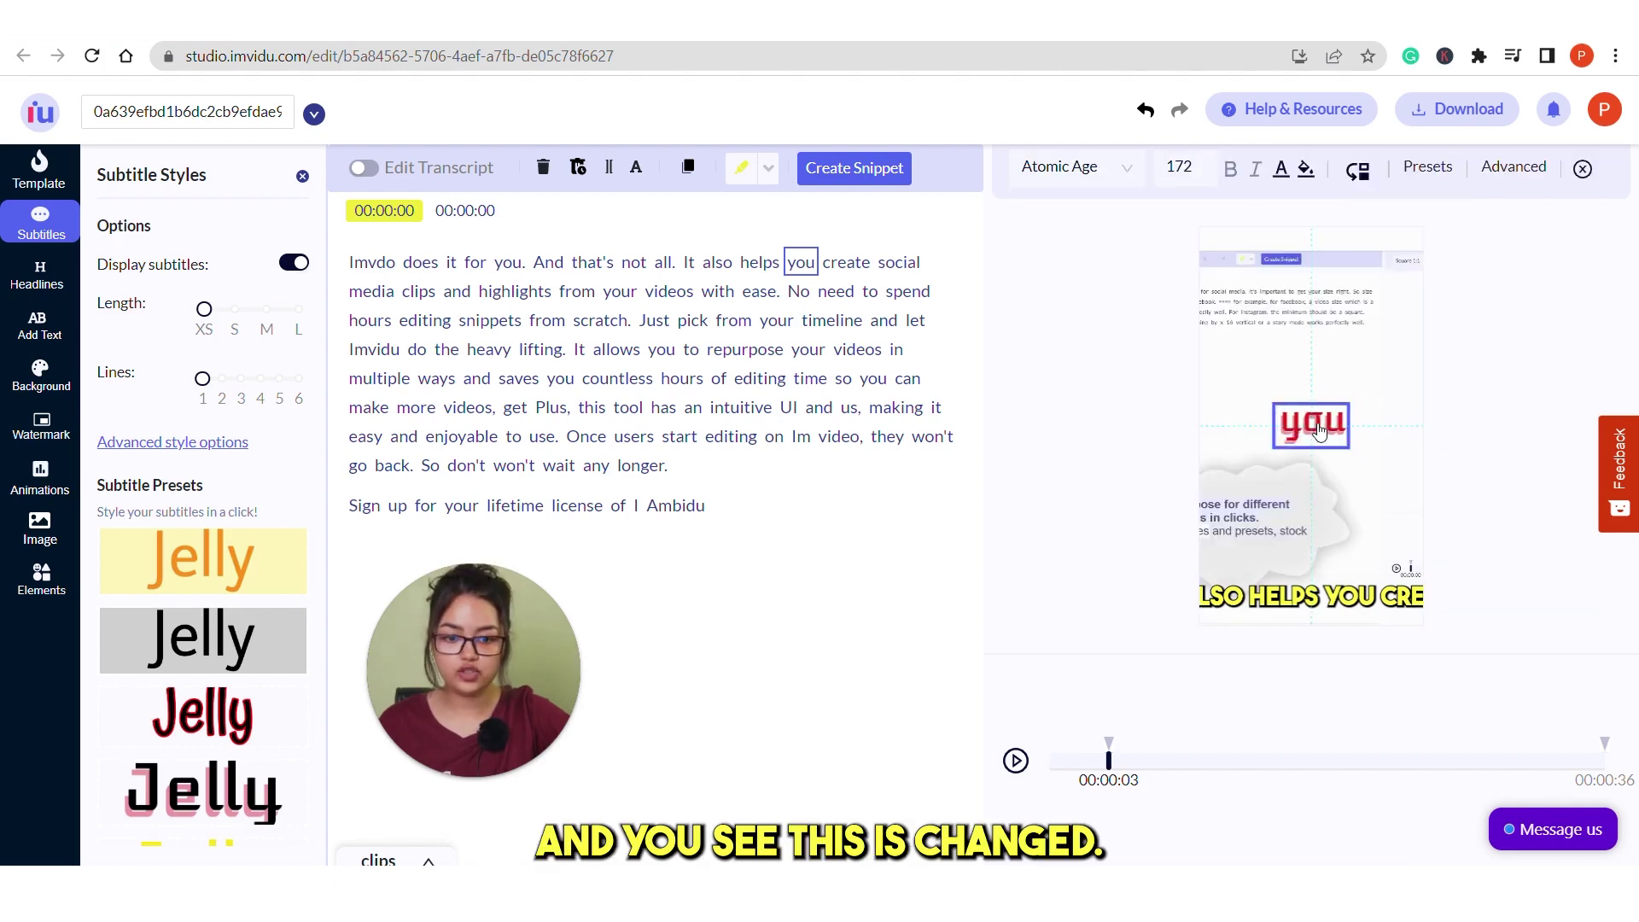
# Apply the Antonio Story Theme II template and preview the video
pyautogui.click(58, 185)
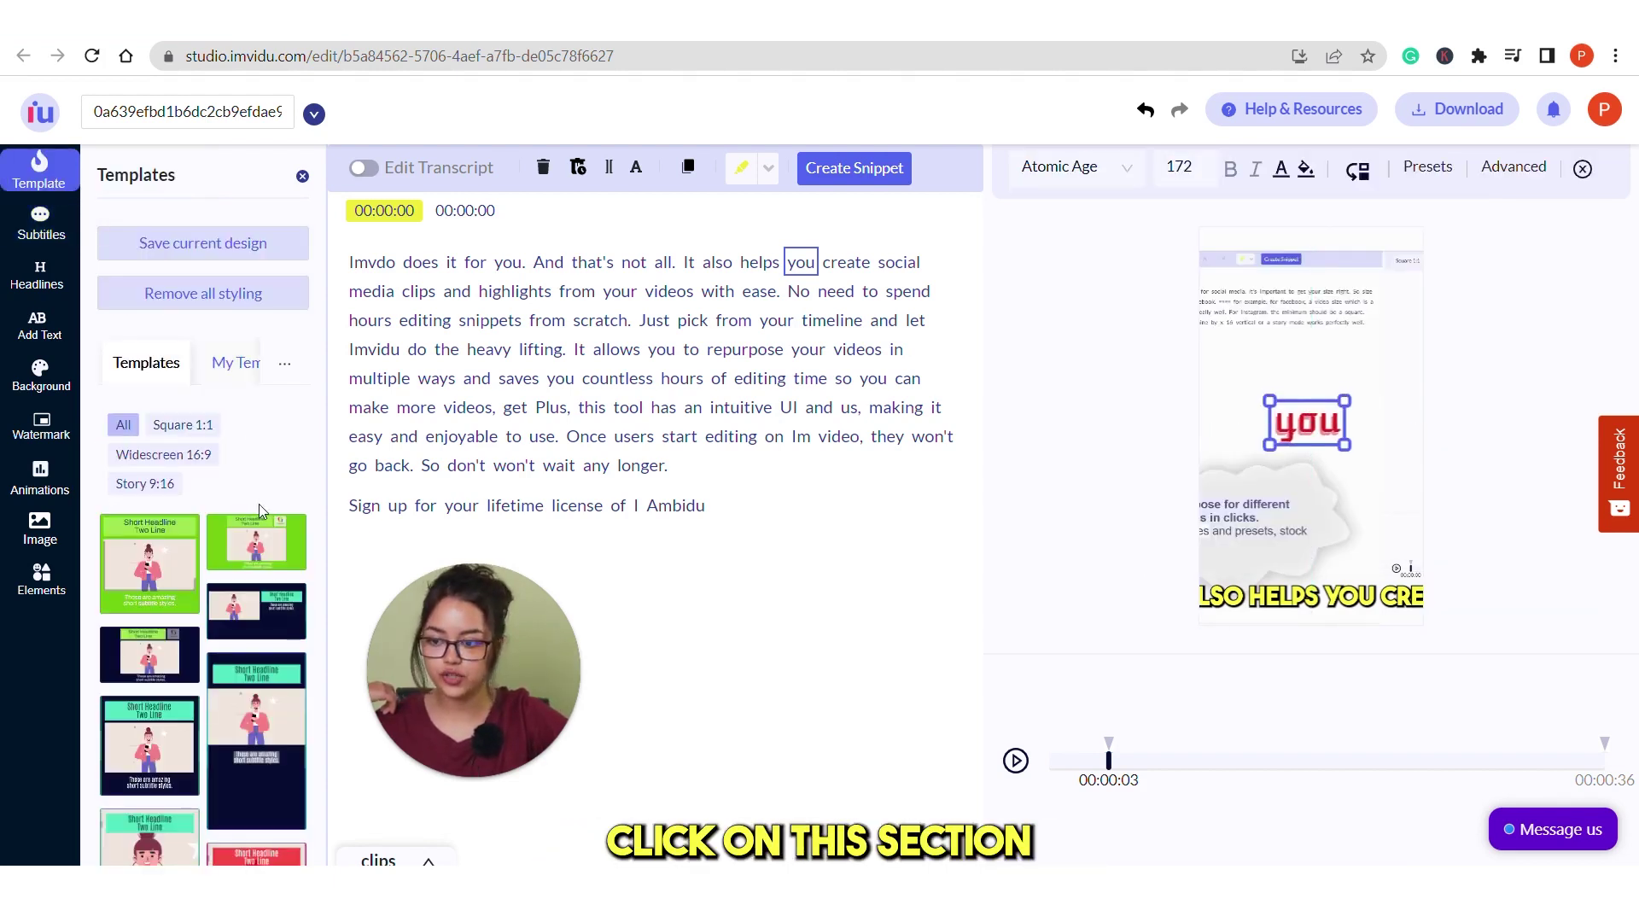
pyautogui.scroll(-2, 256, 623)
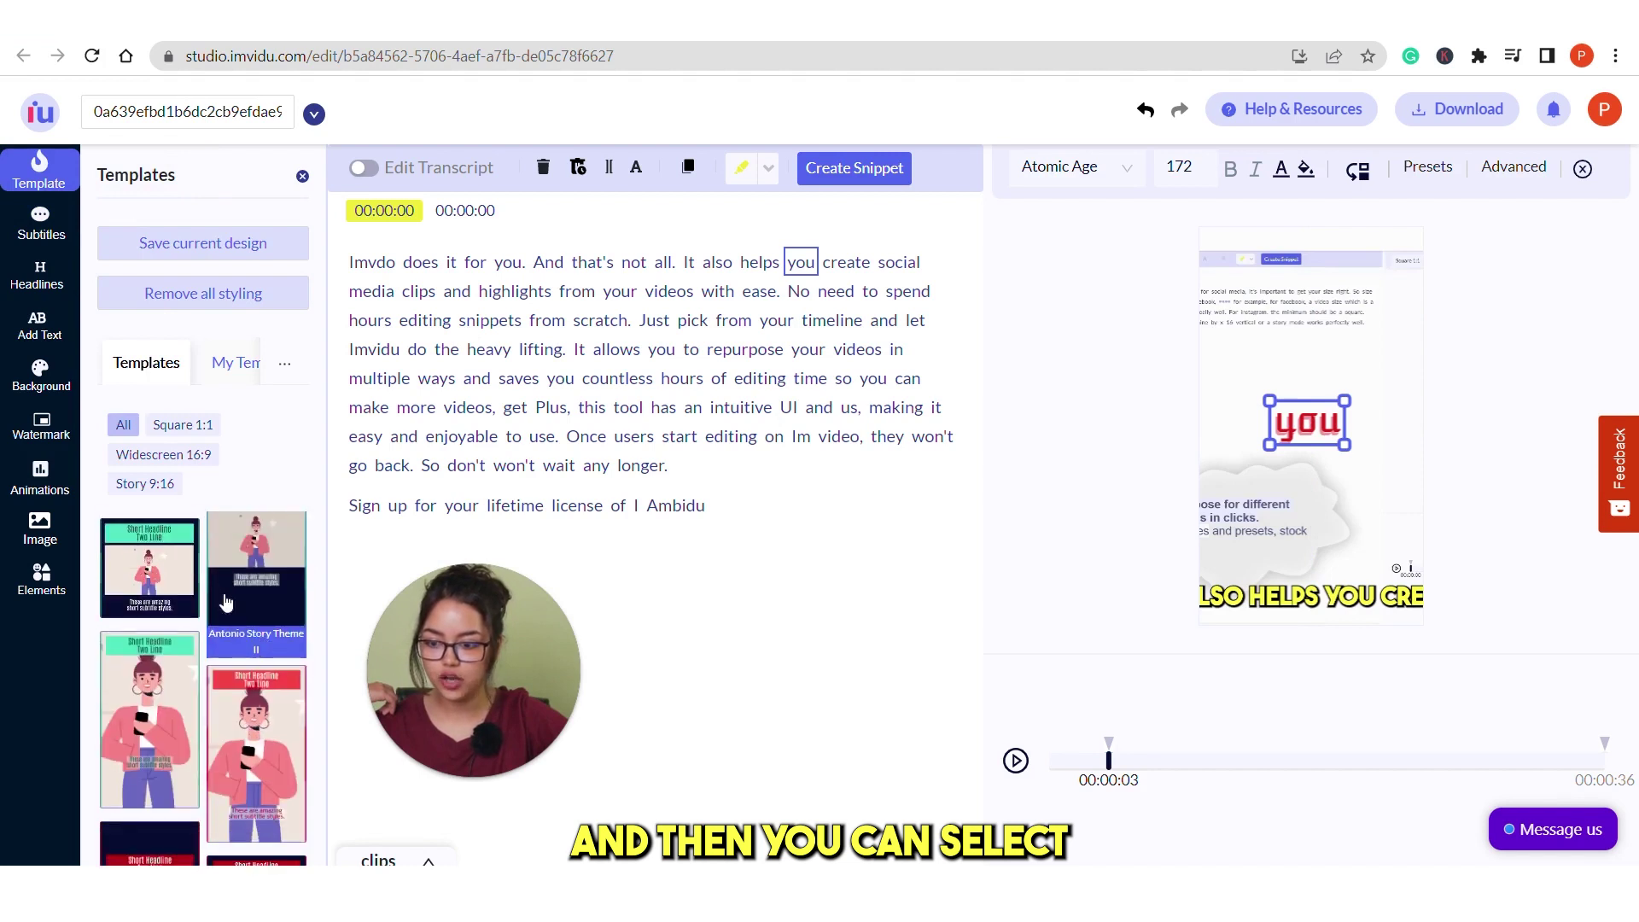
pyautogui.click(273, 589)
pyautogui.click(1016, 761)
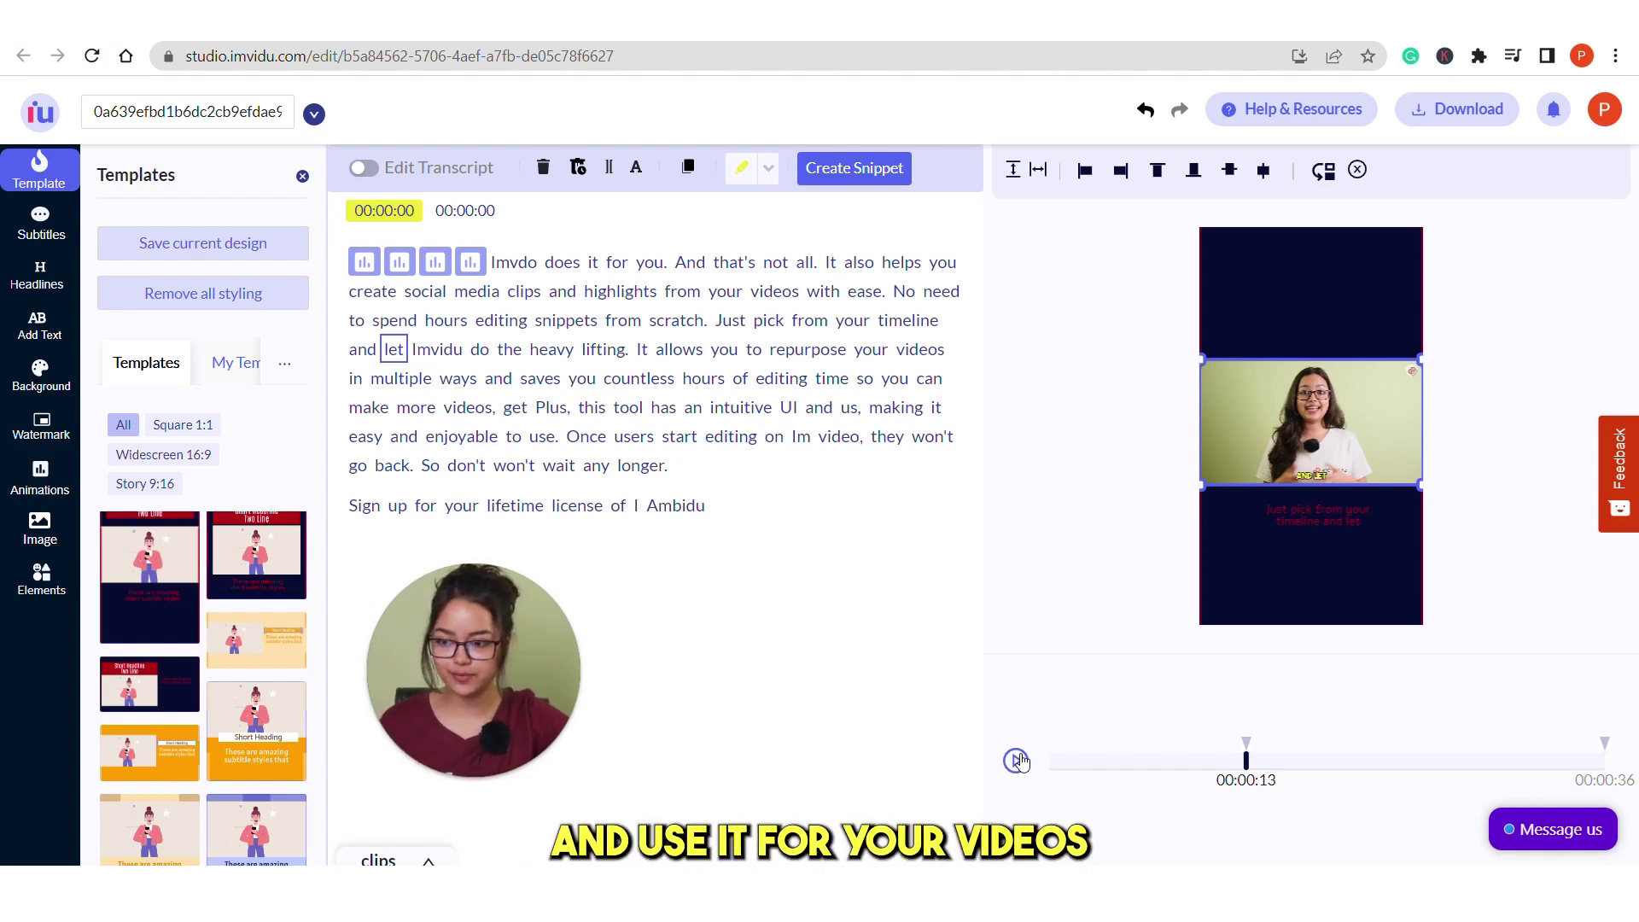
# Set the subtitle text colour to near-white
pyautogui.click(1326, 576)
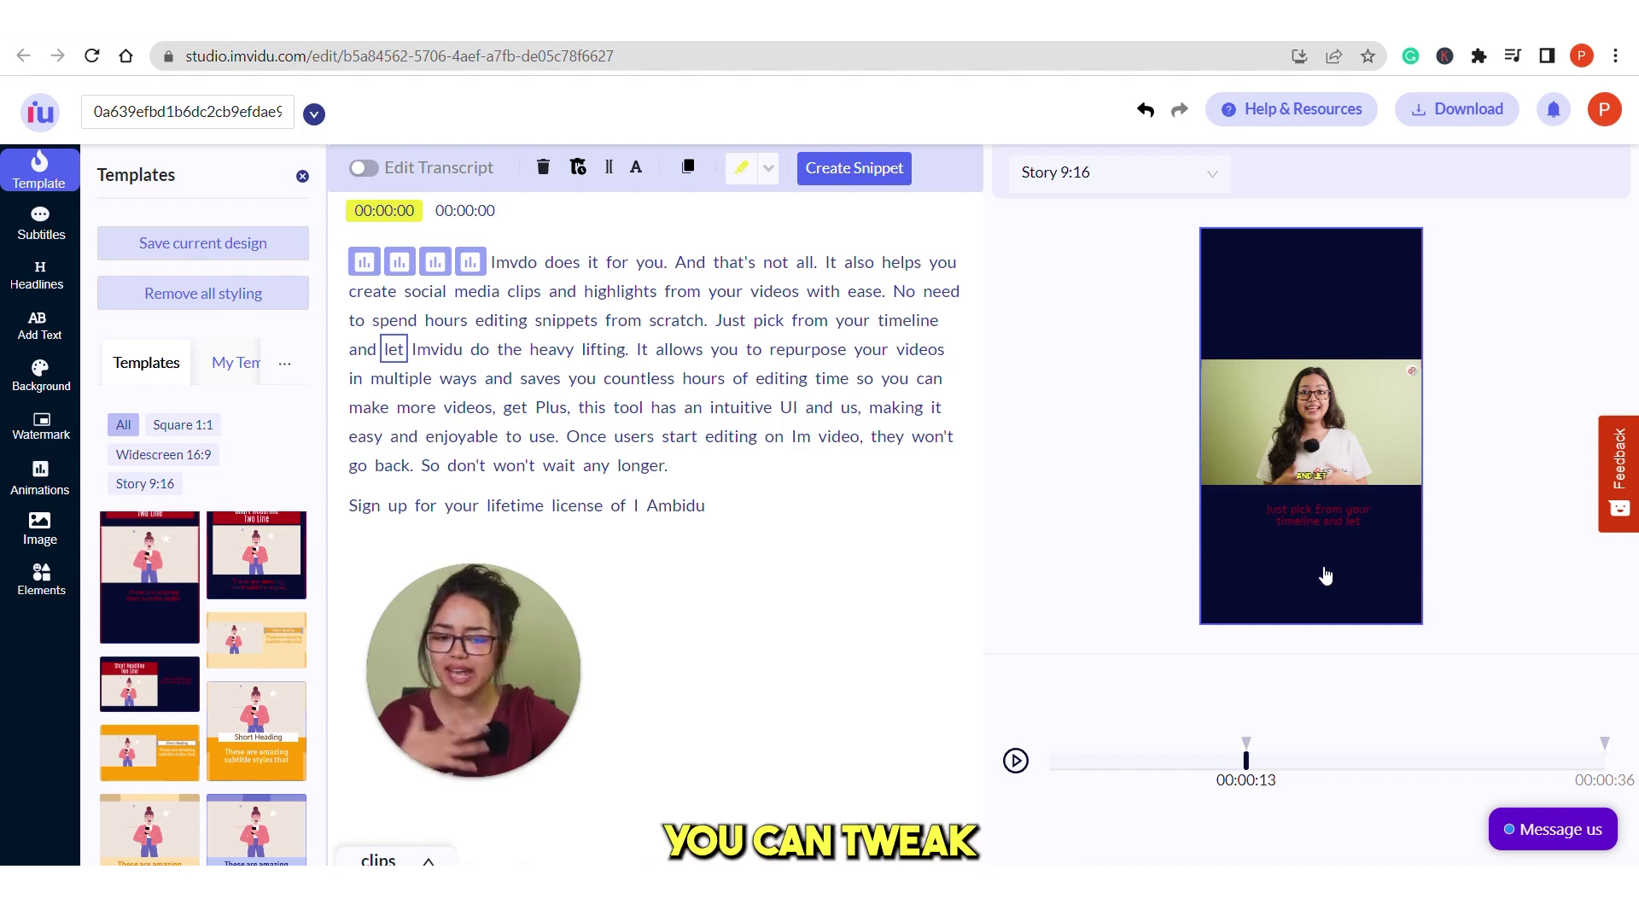
pyautogui.click(1322, 515)
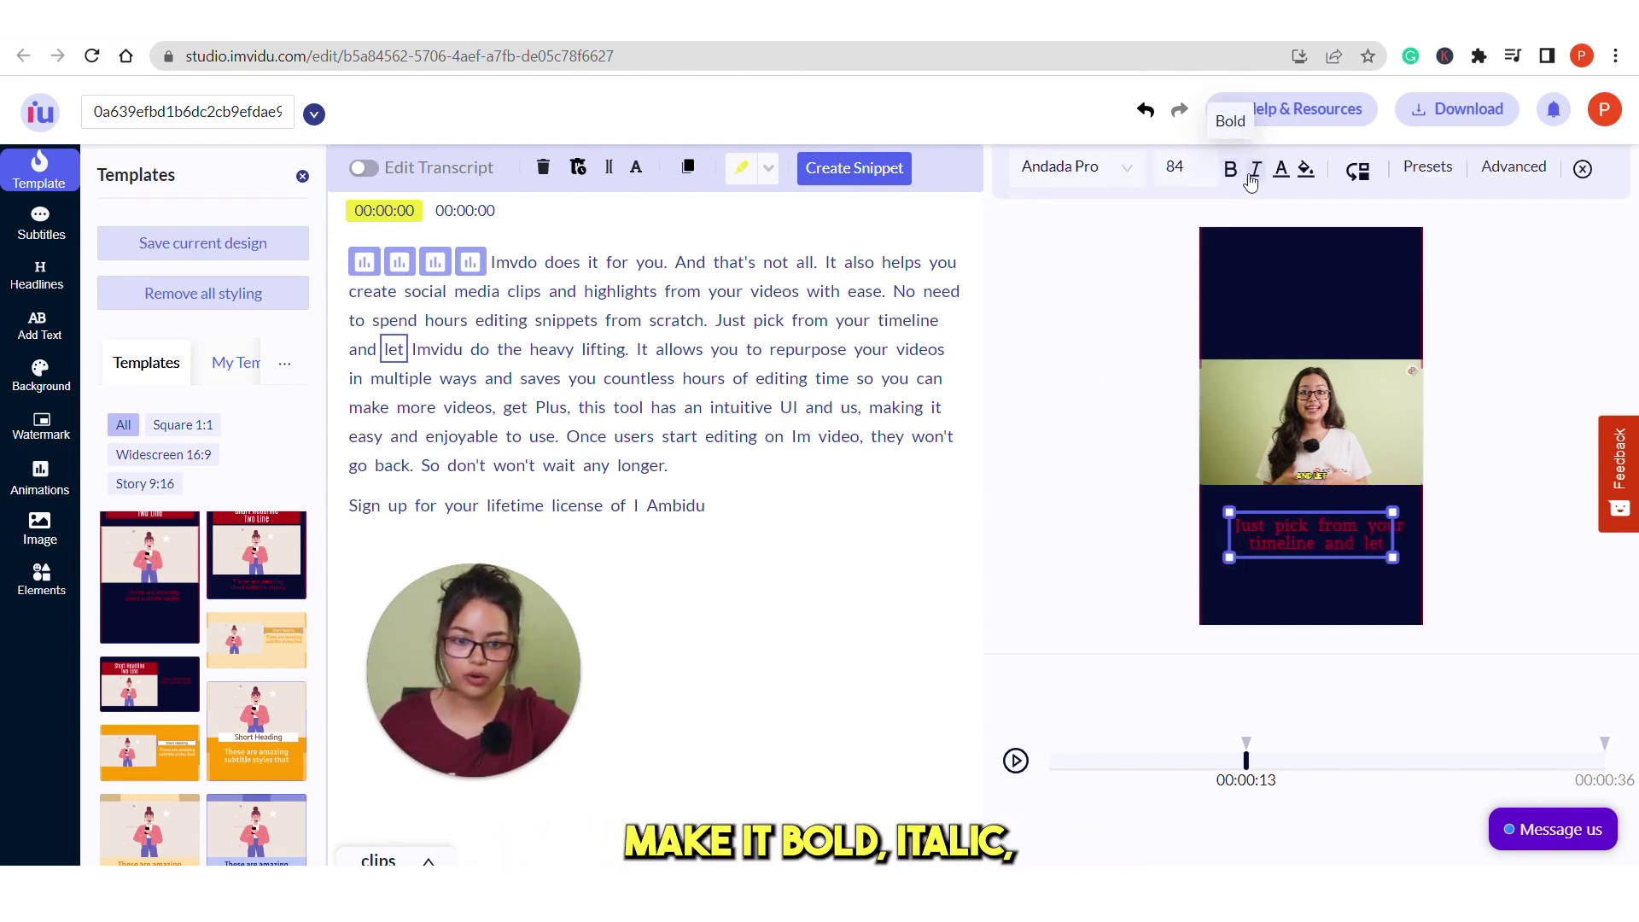
pyautogui.click(1281, 169)
pyautogui.moveTo(1185, 223); pyautogui.dragTo(1180, 214)
pyautogui.click(1505, 441)
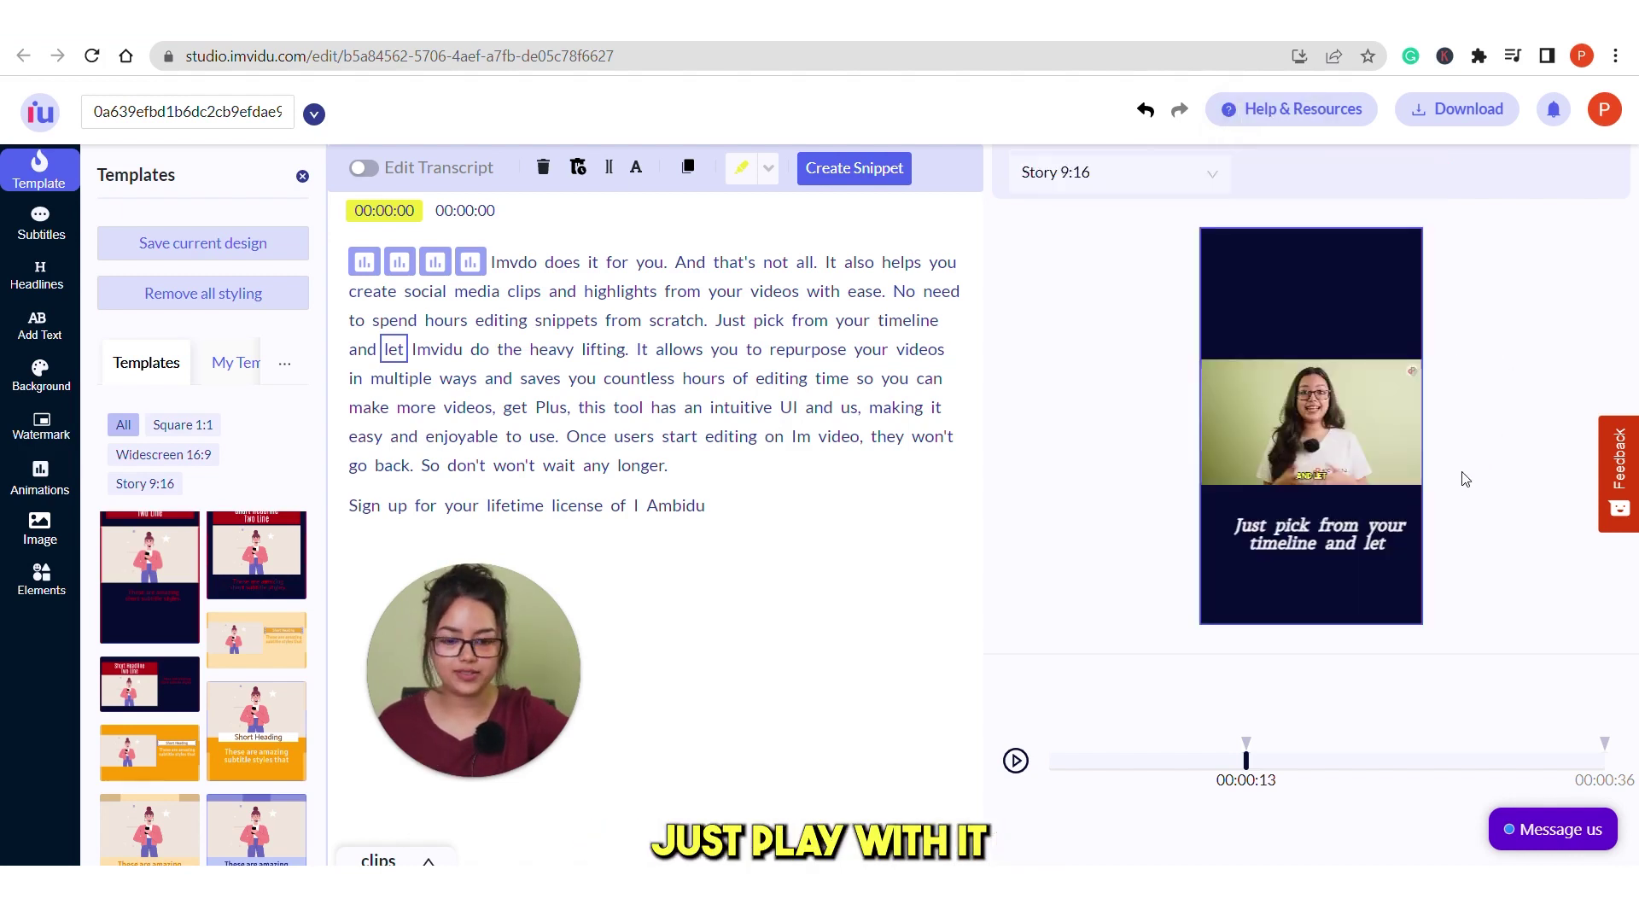
# Open the watermark logo settings, then cancel the watermark image upload
pyautogui.click(42, 427)
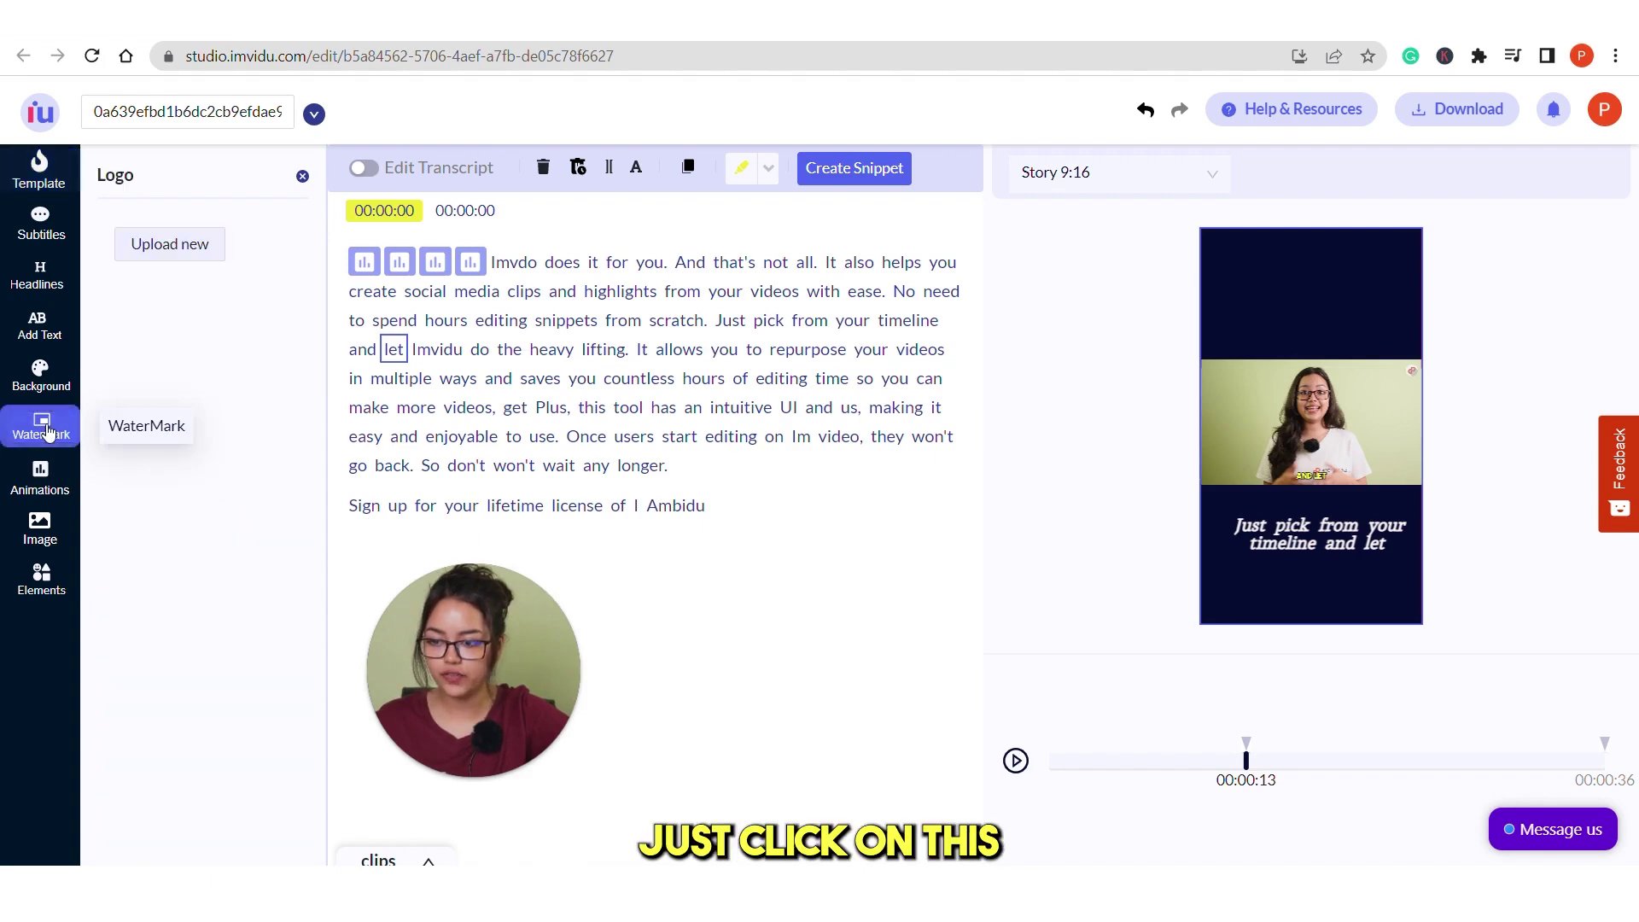
pyautogui.click(169, 267)
pyautogui.press('Escape')
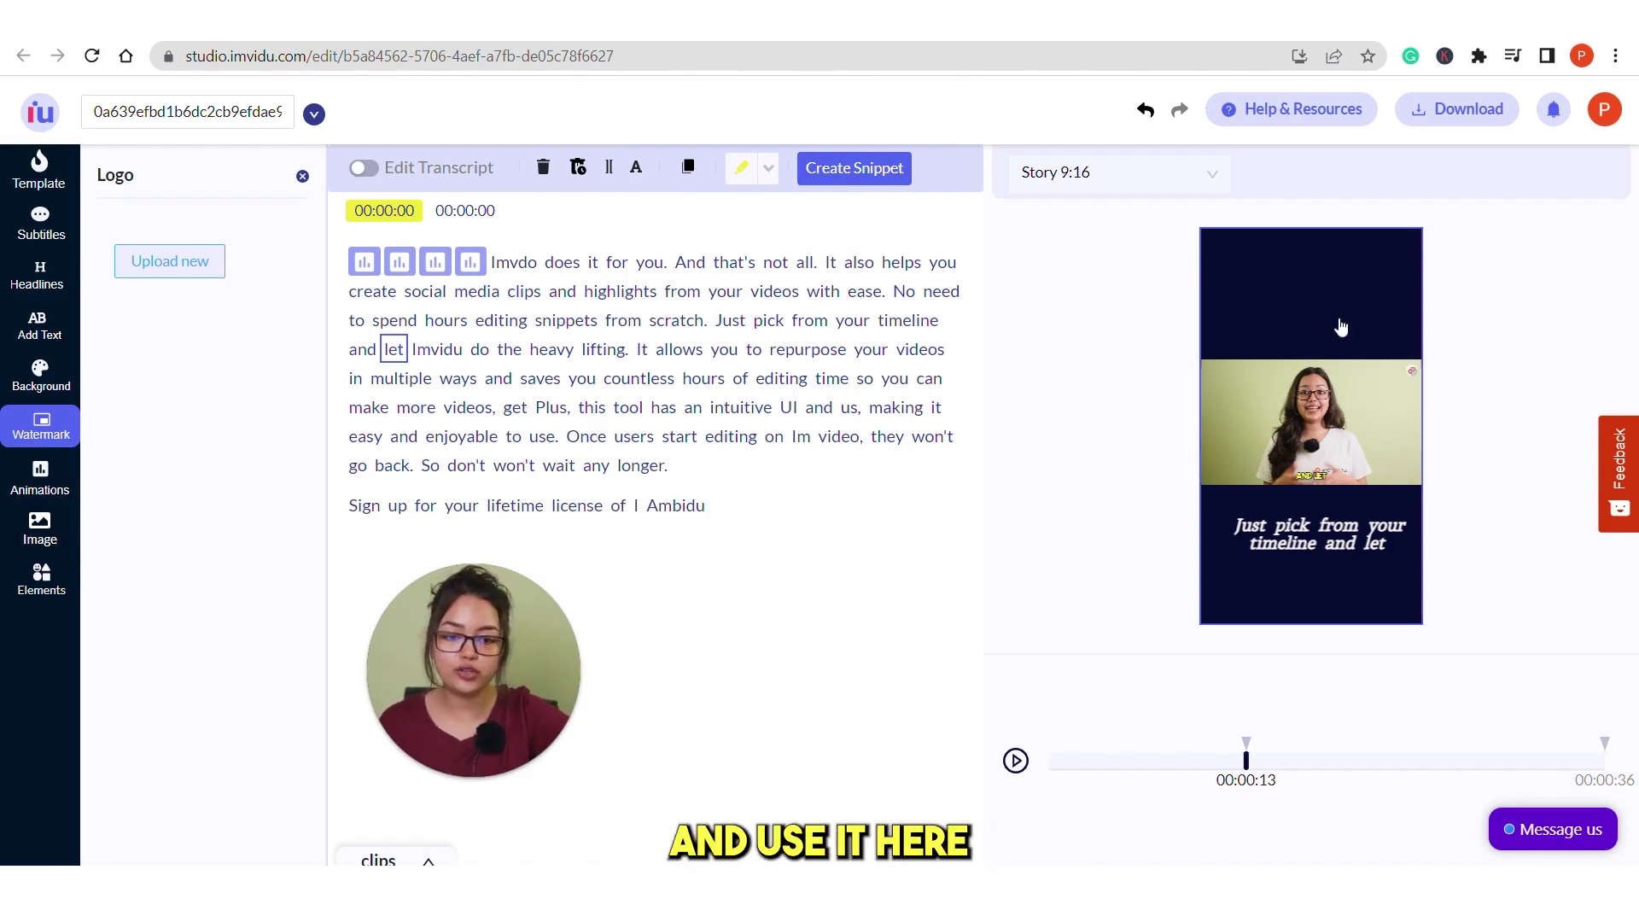
# Save the current design as a custom template named 'Branding'
pyautogui.click(1251, 630)
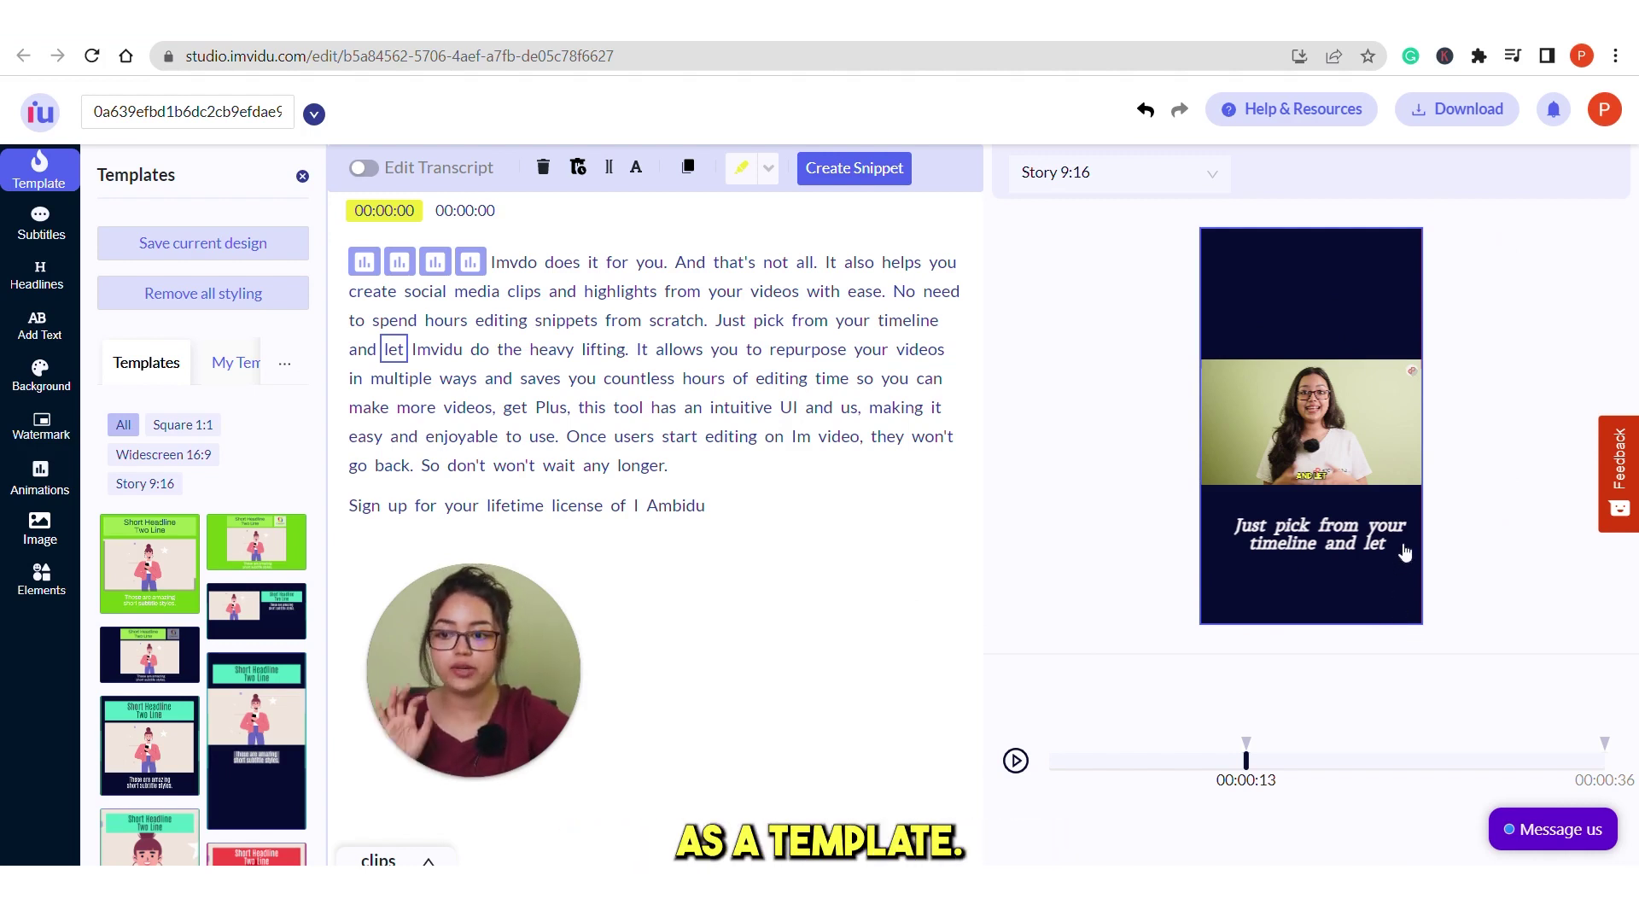
pyautogui.click(253, 246)
pyautogui.write('Branding')
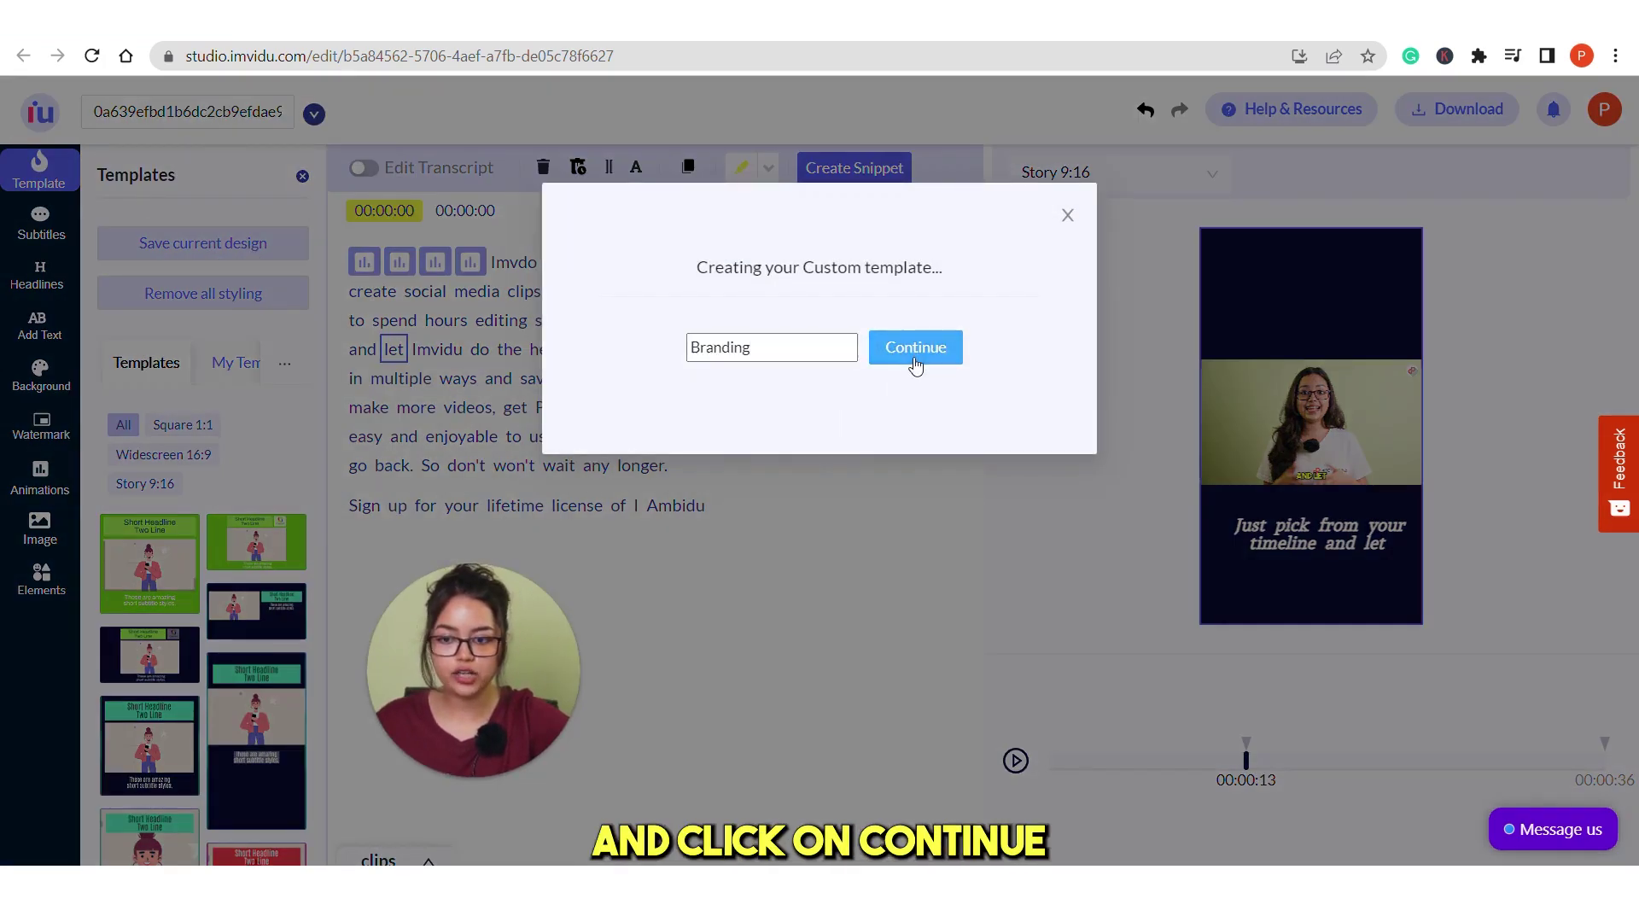
pyautogui.click(916, 366)
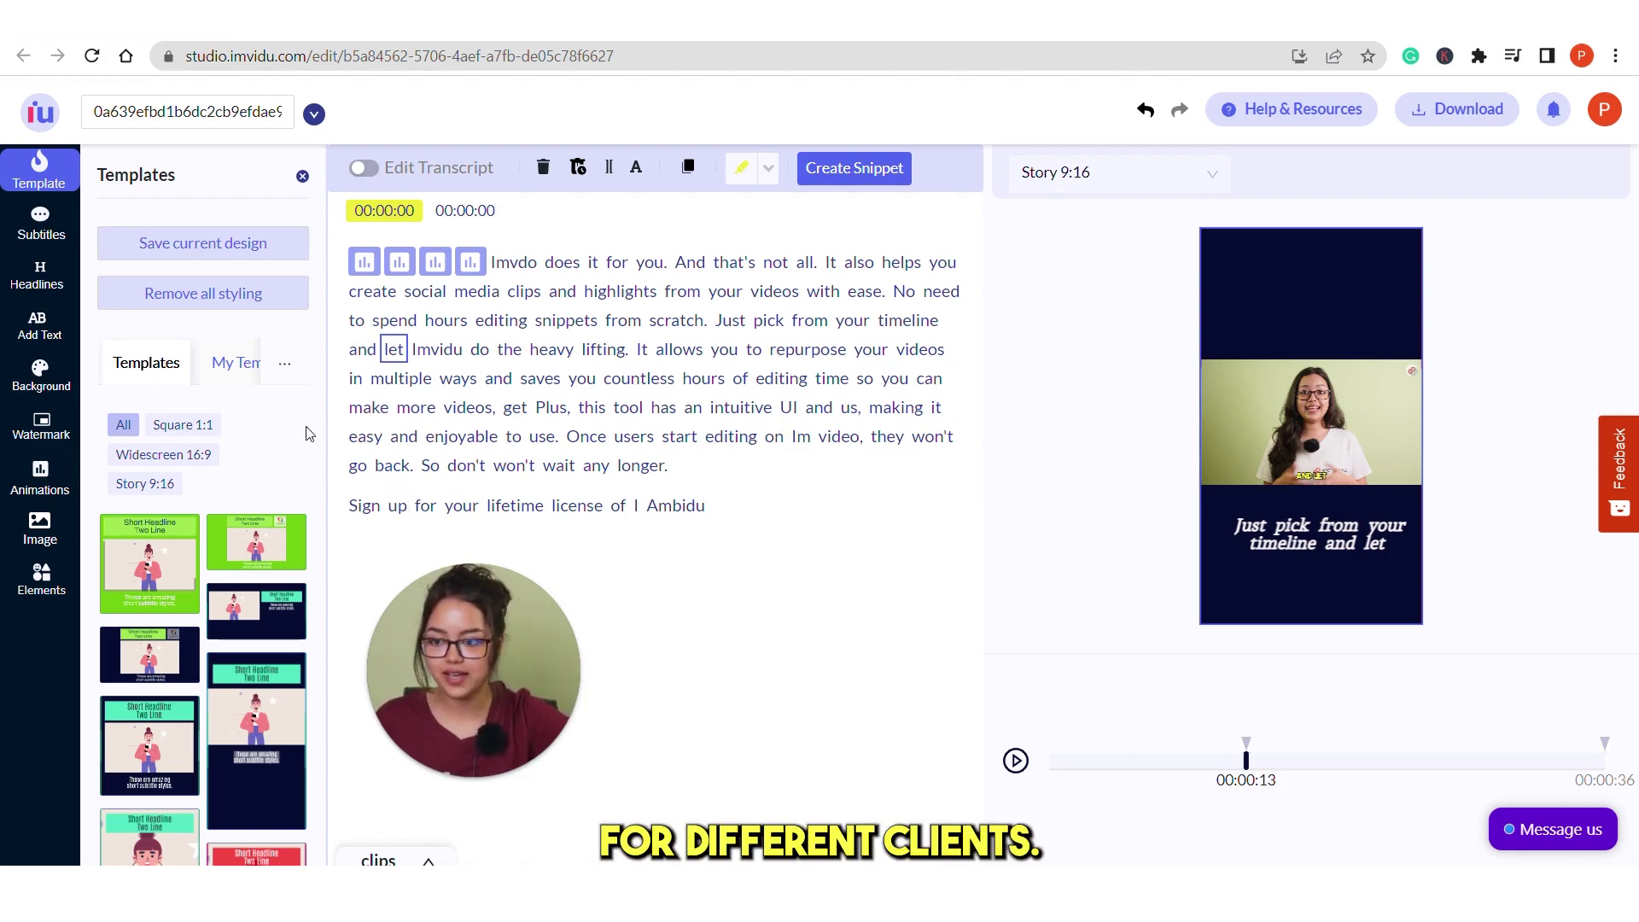
# Browse headline styles, dismiss the overlay tip and review the headline Style options
pyautogui.click(55, 285)
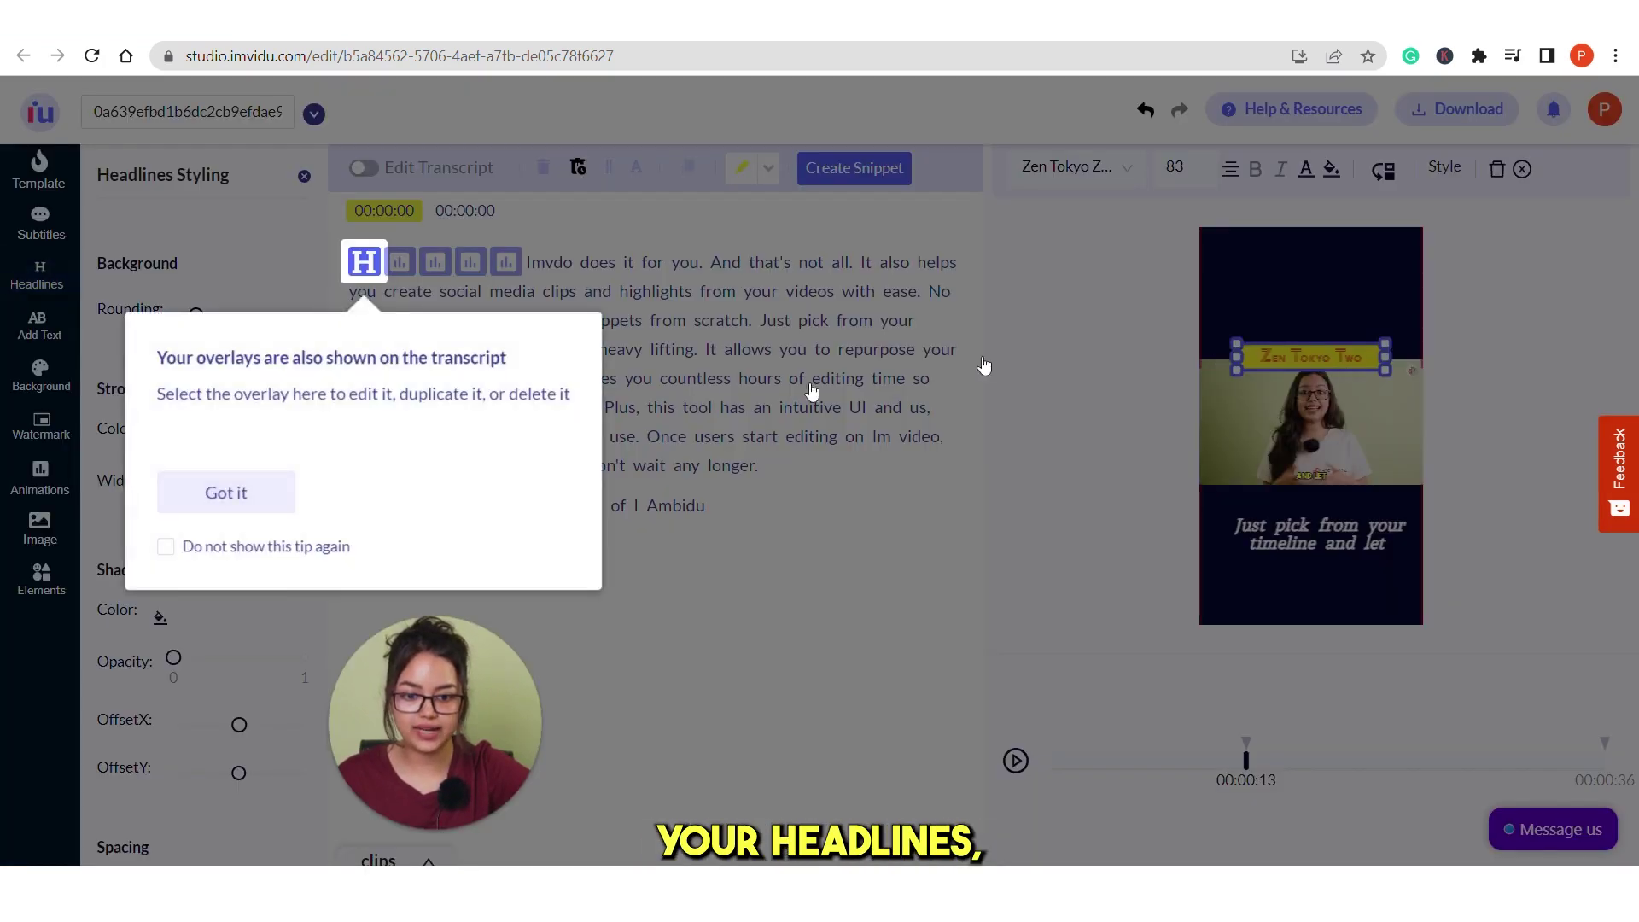
pyautogui.click(226, 494)
pyautogui.click(1446, 168)
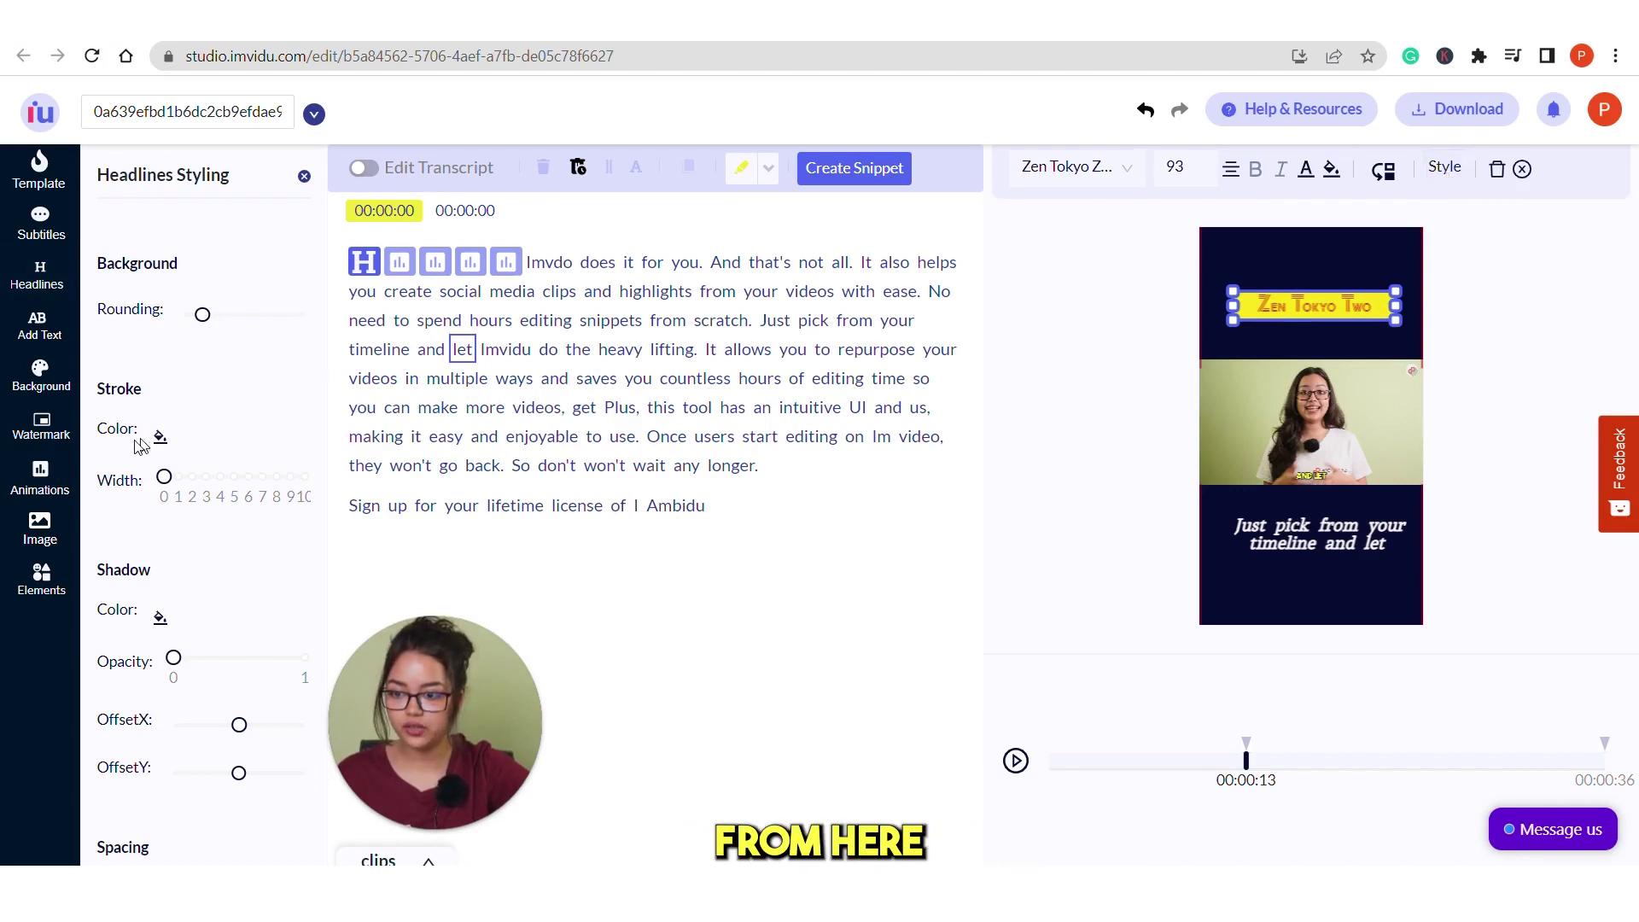
pyautogui.scroll(-2, 234, 501)
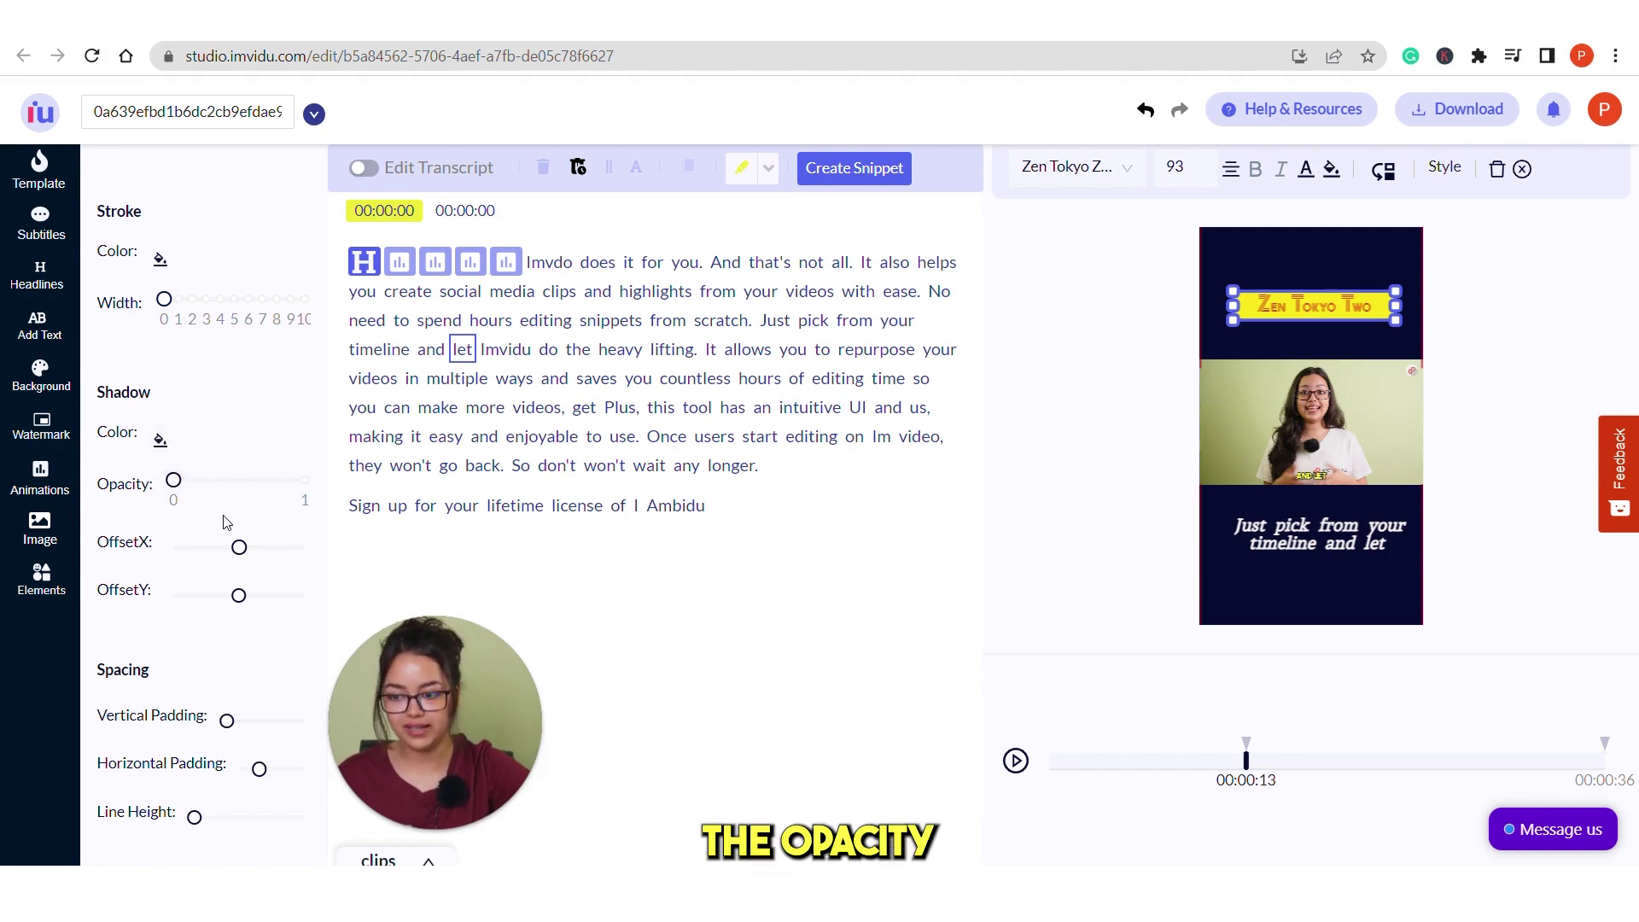
pyautogui.scroll(-2, 157, 536)
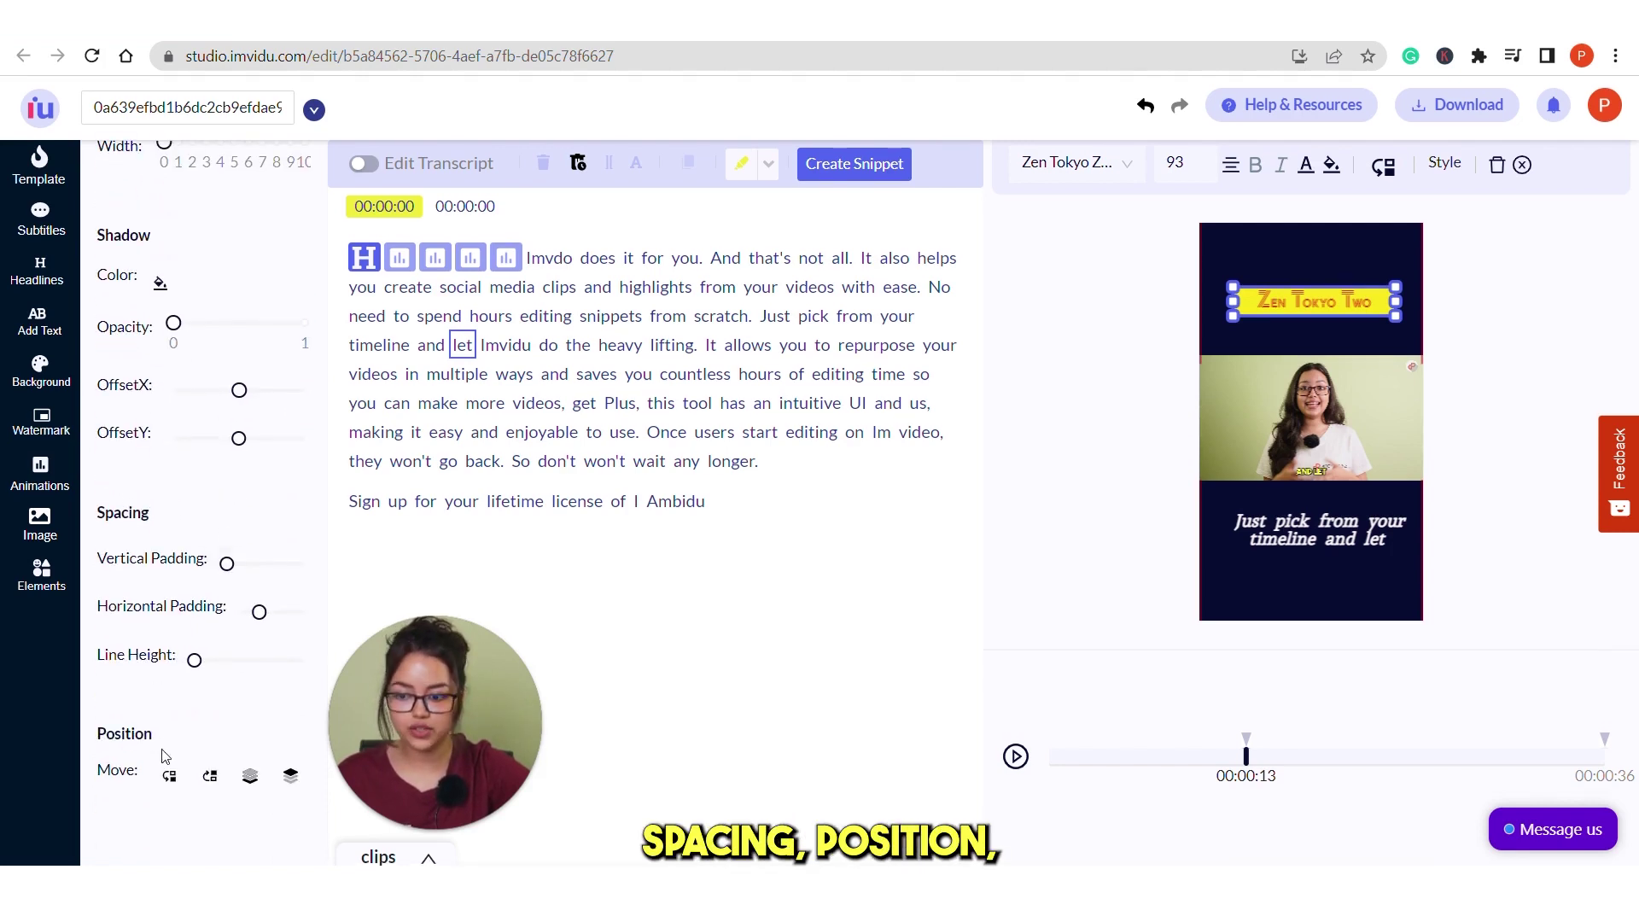
pyautogui.scroll(4, 245, 518)
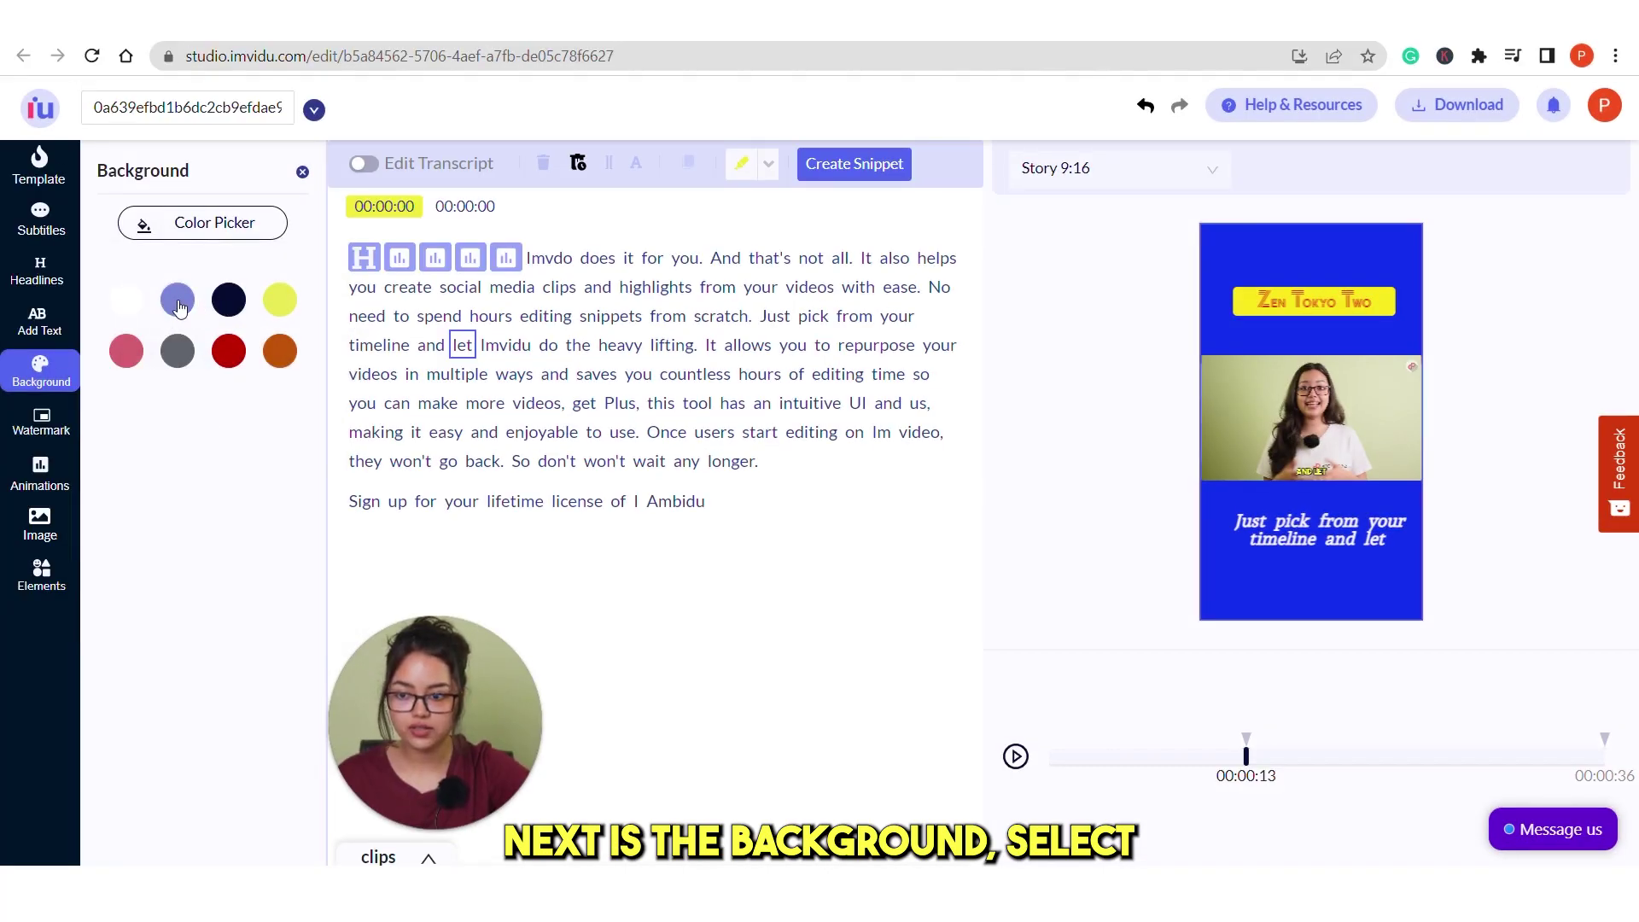
# Make the background orange, add a Bottom of Canvas progress bar, and preview playback
pyautogui.click(280, 300)
pyautogui.click(278, 348)
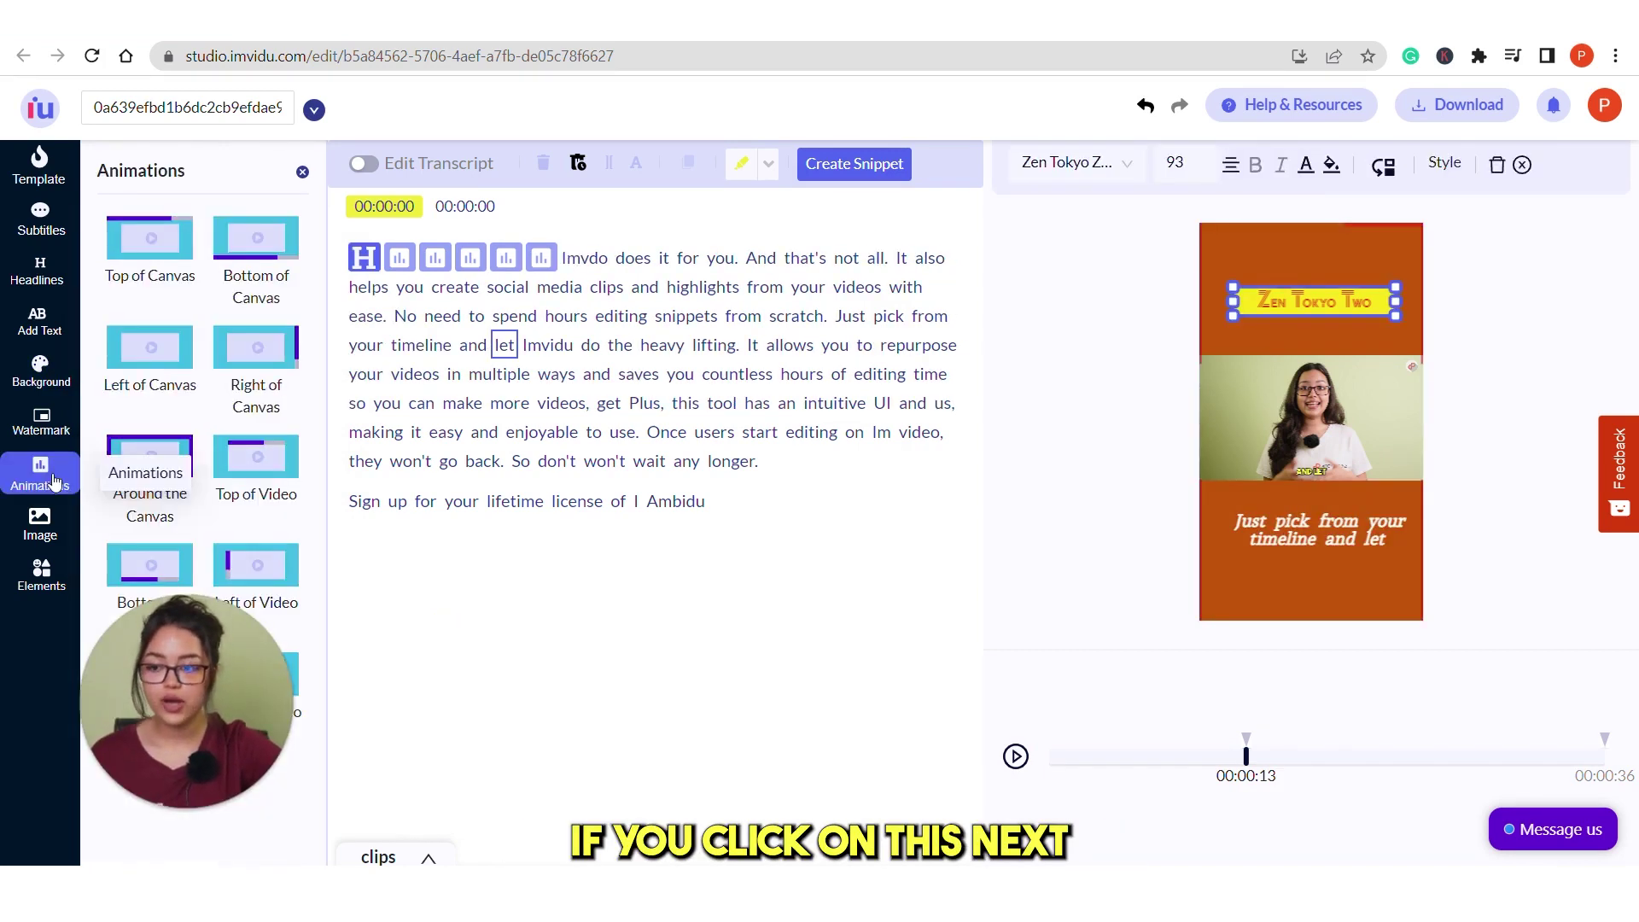
pyautogui.click(256, 249)
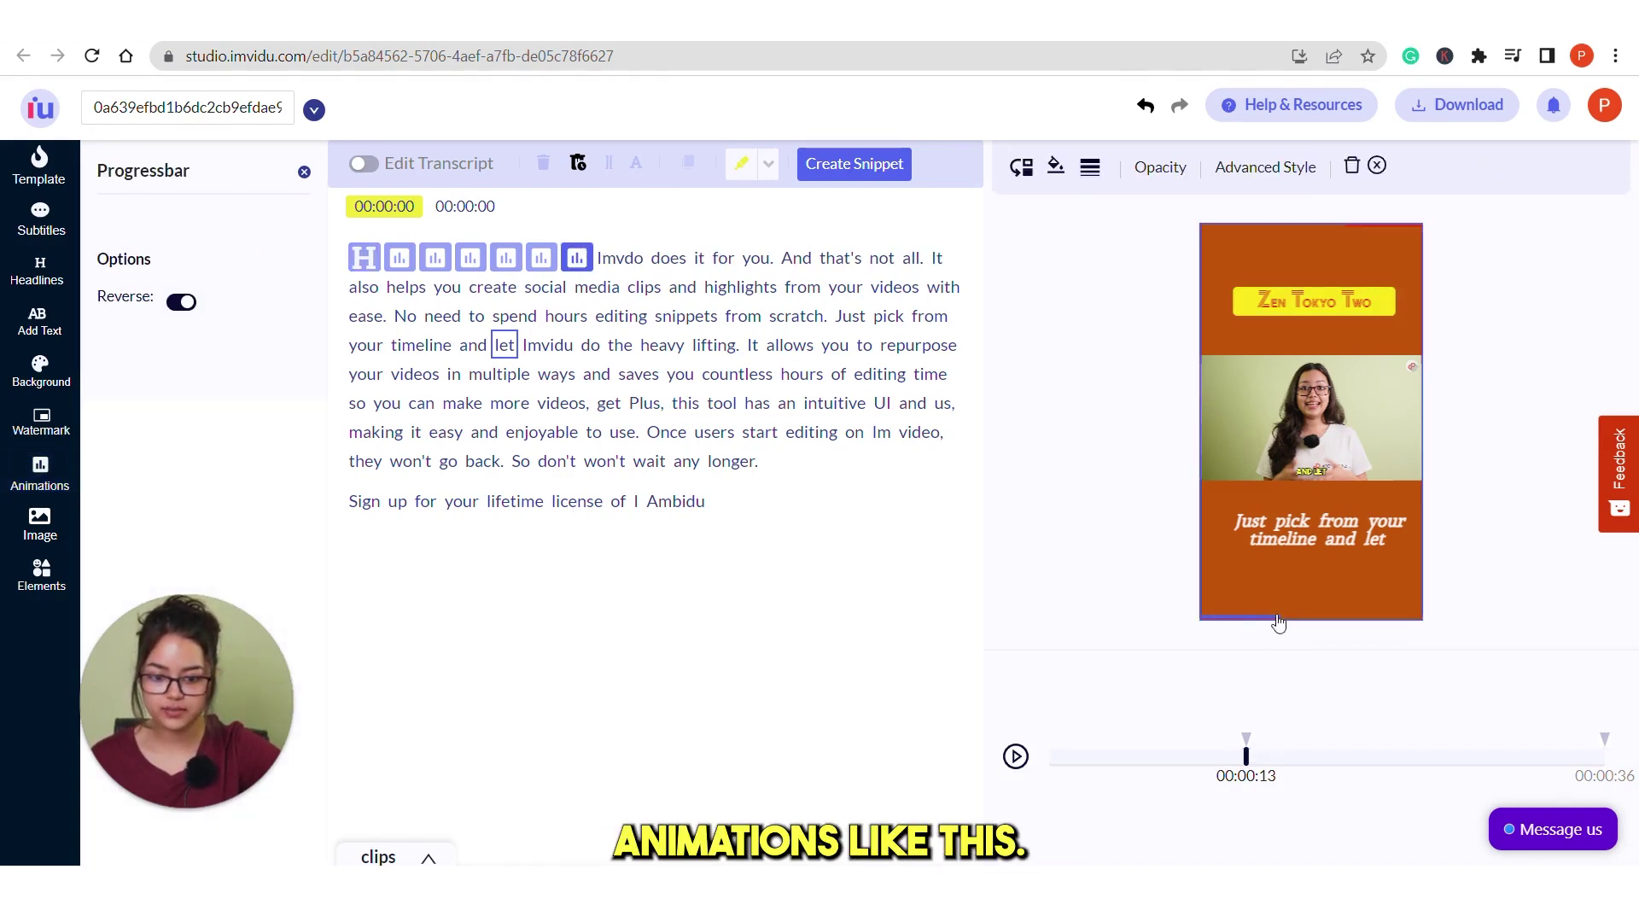
pyautogui.press('space')
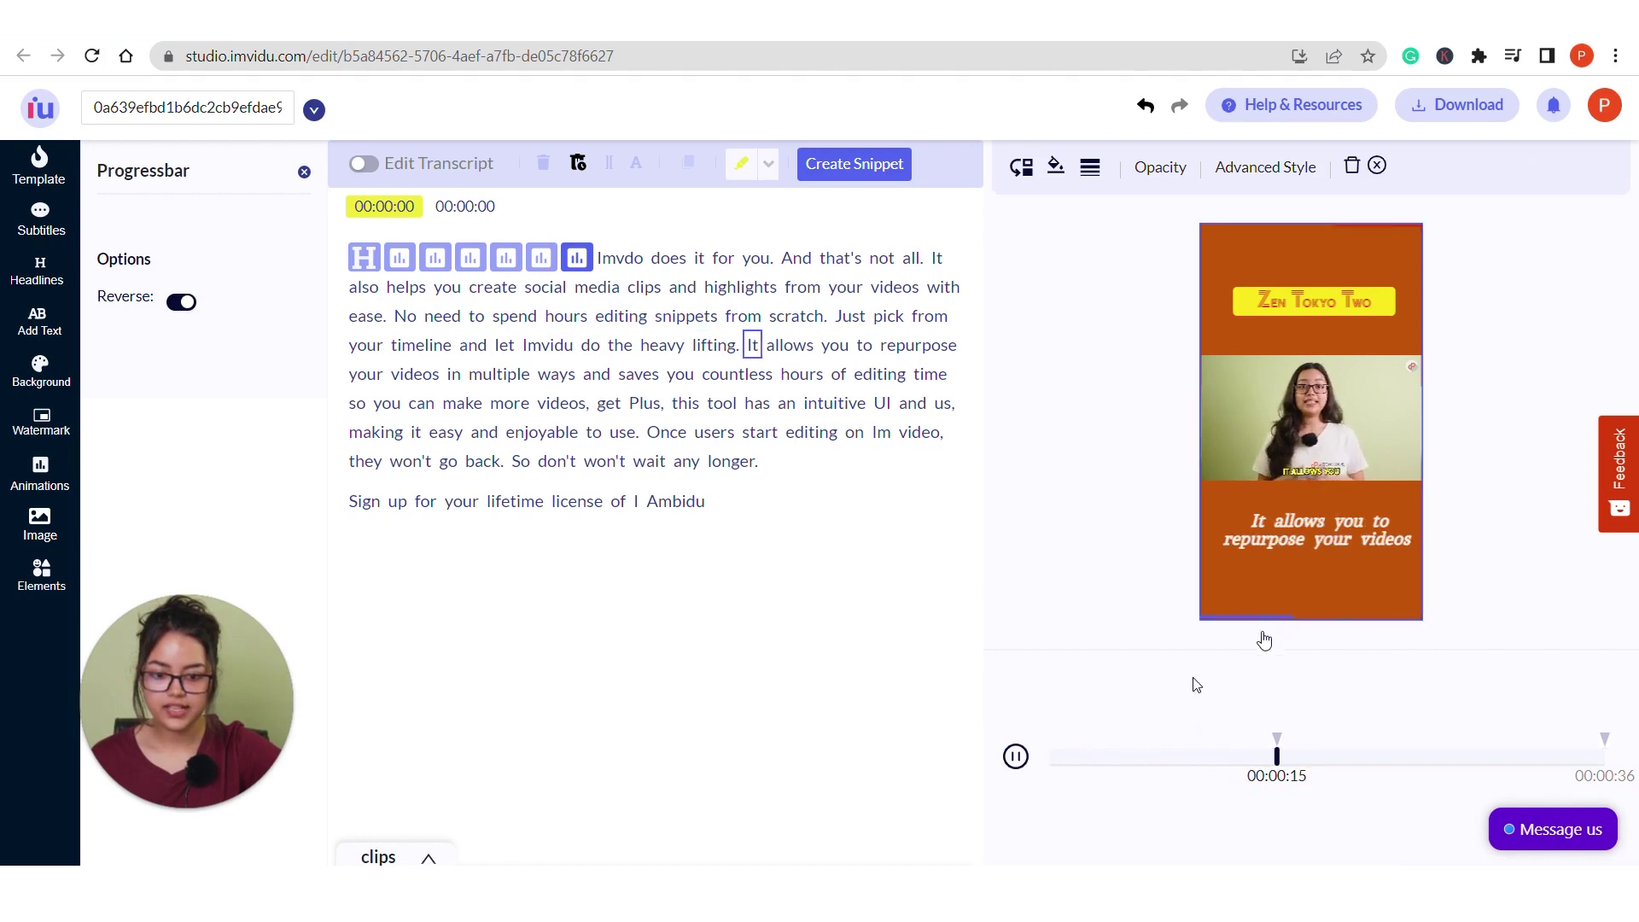
pyautogui.click(1019, 761)
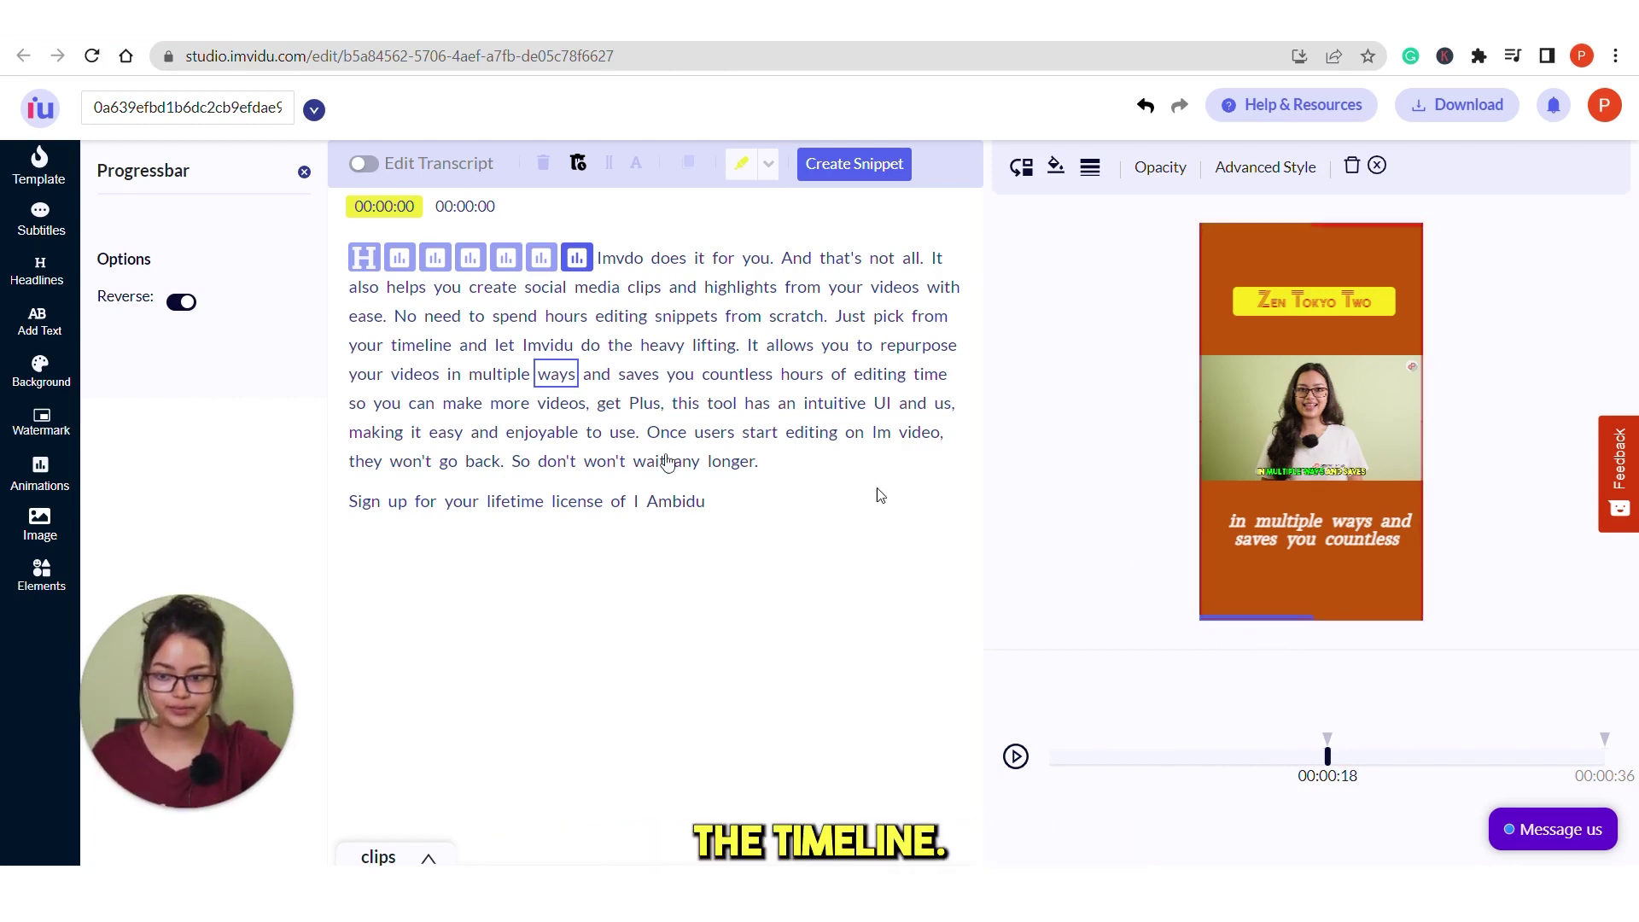
# Insert the cheetah photo from the stock image library into the snippet
pyautogui.click(53, 530)
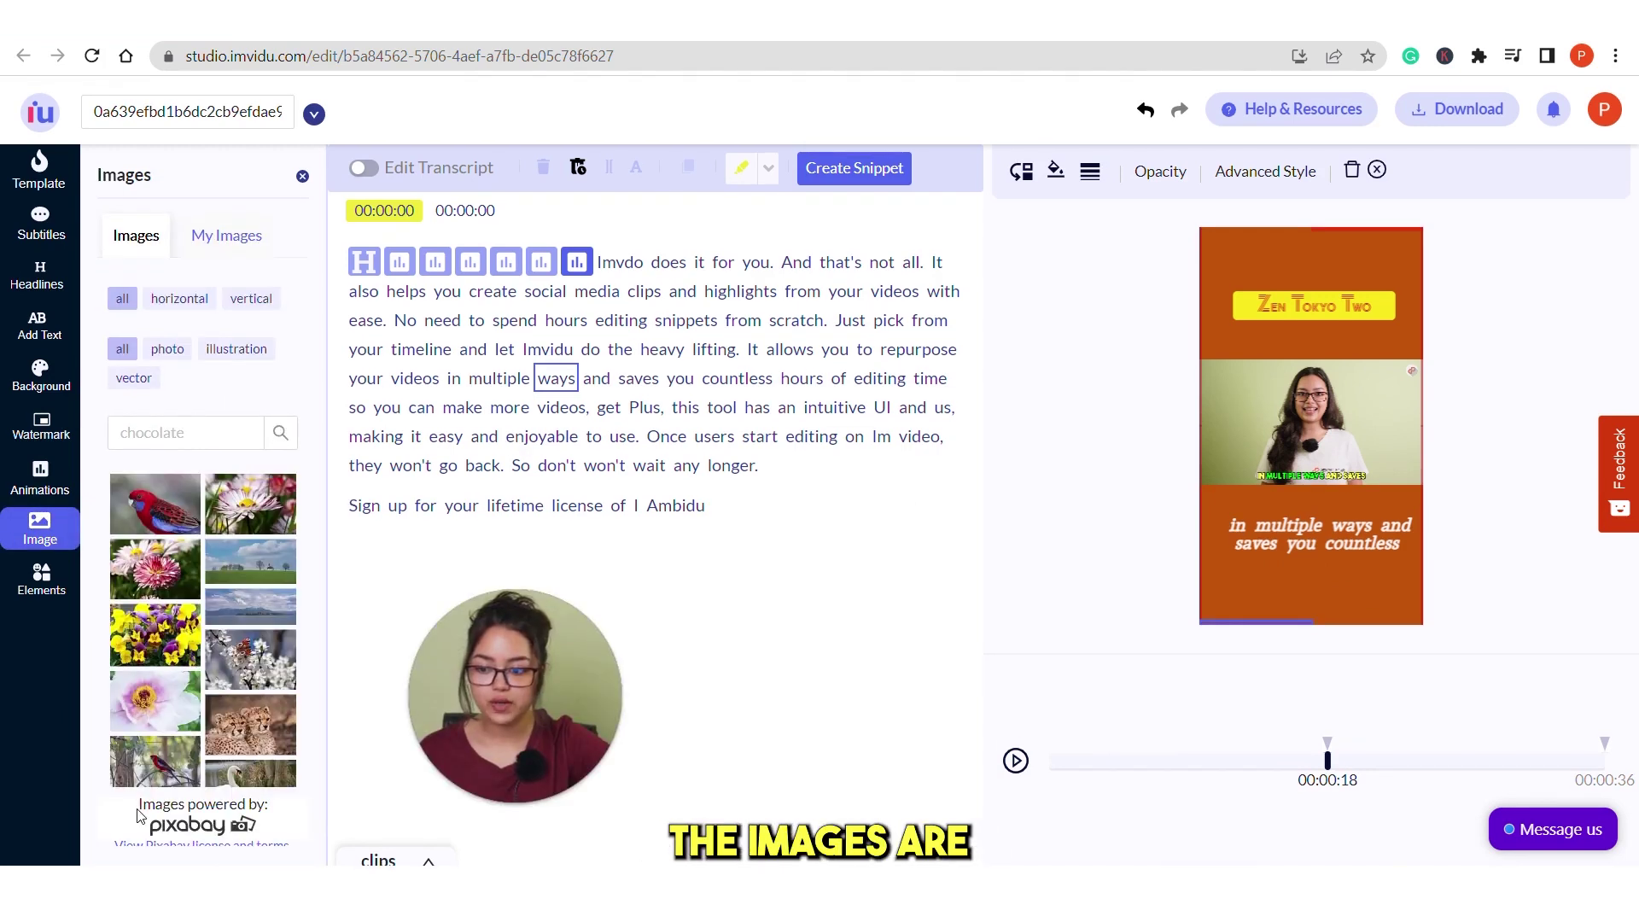
pyautogui.moveTo(138, 798); pyautogui.dragTo(171, 844)
pyautogui.click(286, 830)
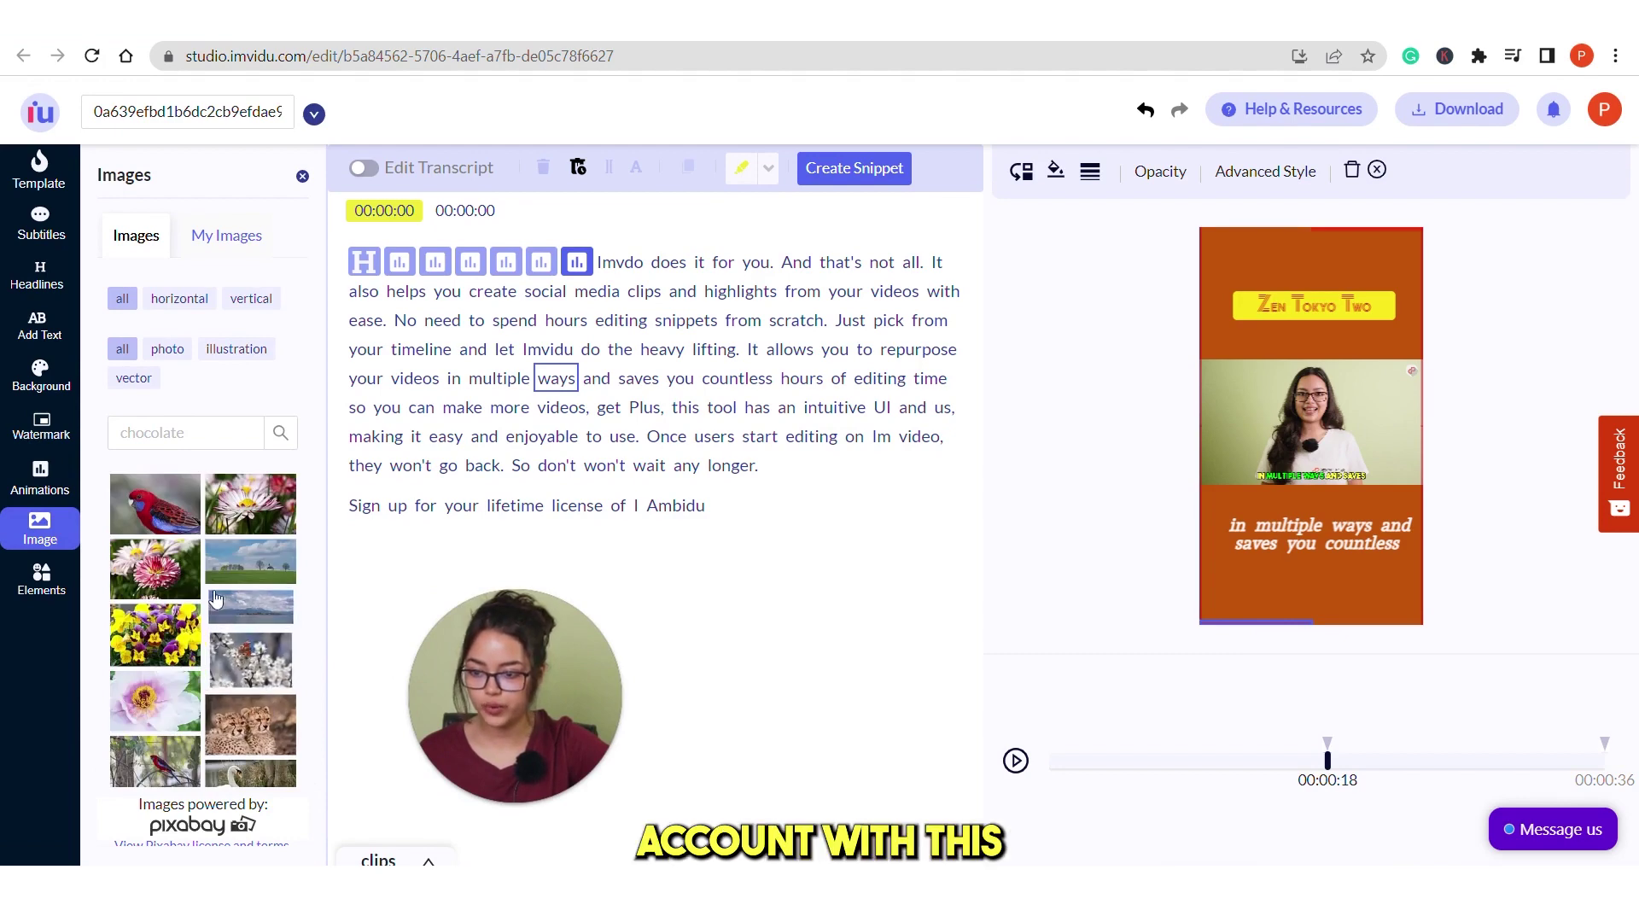
pyautogui.click(250, 726)
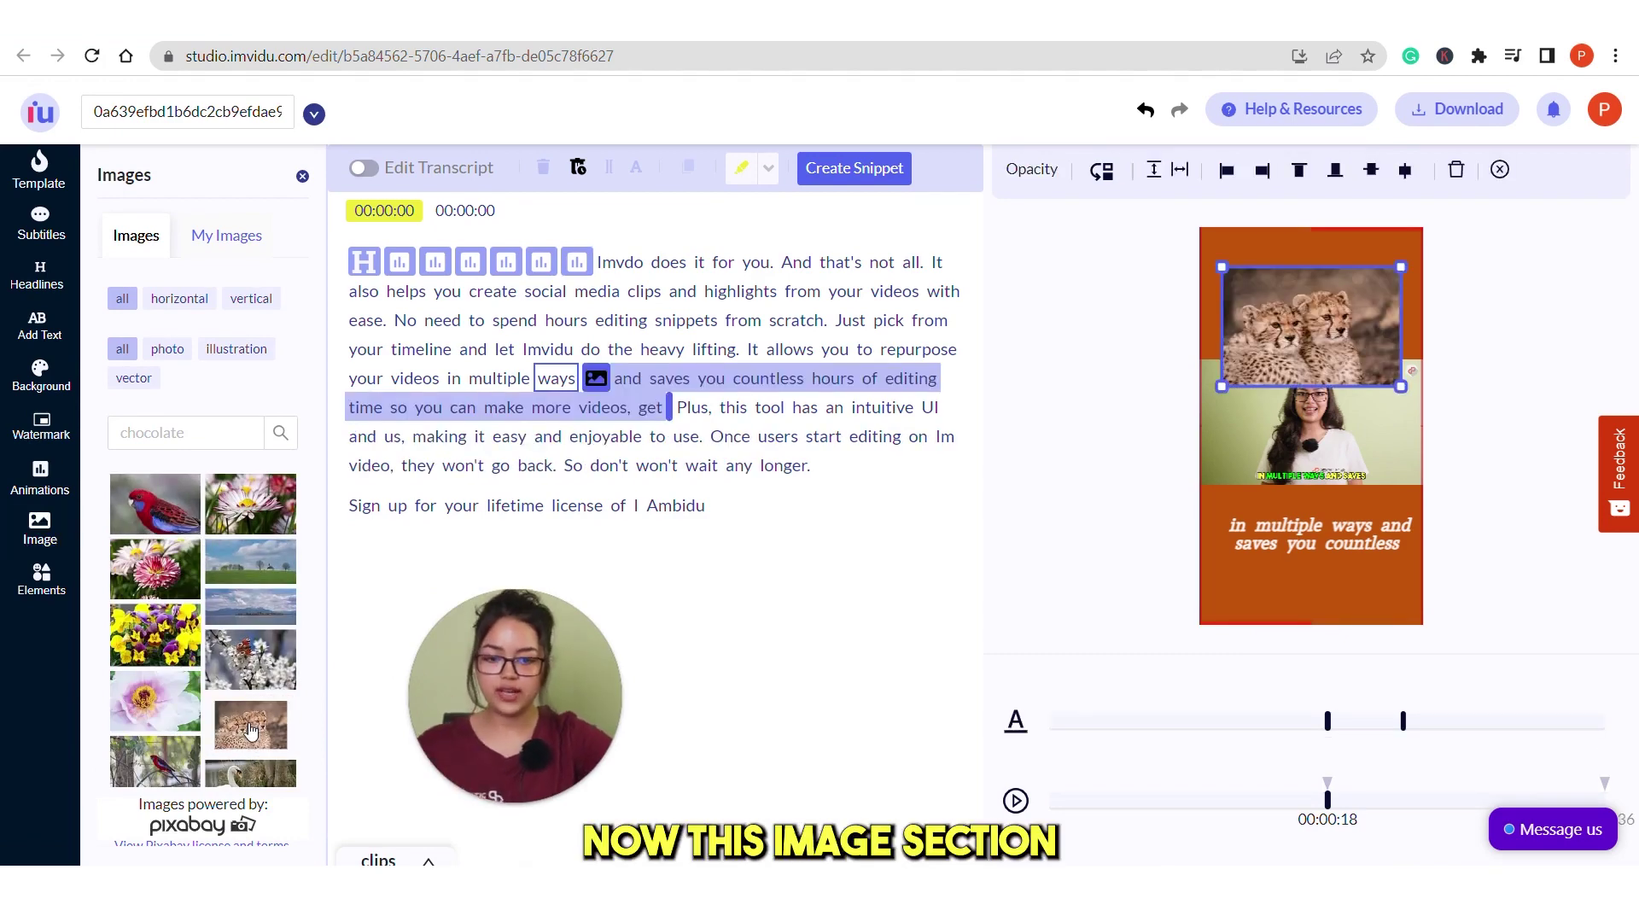
# Move the cheetah image on the canvas and lengthen its display time
pyautogui.moveTo(594, 382)
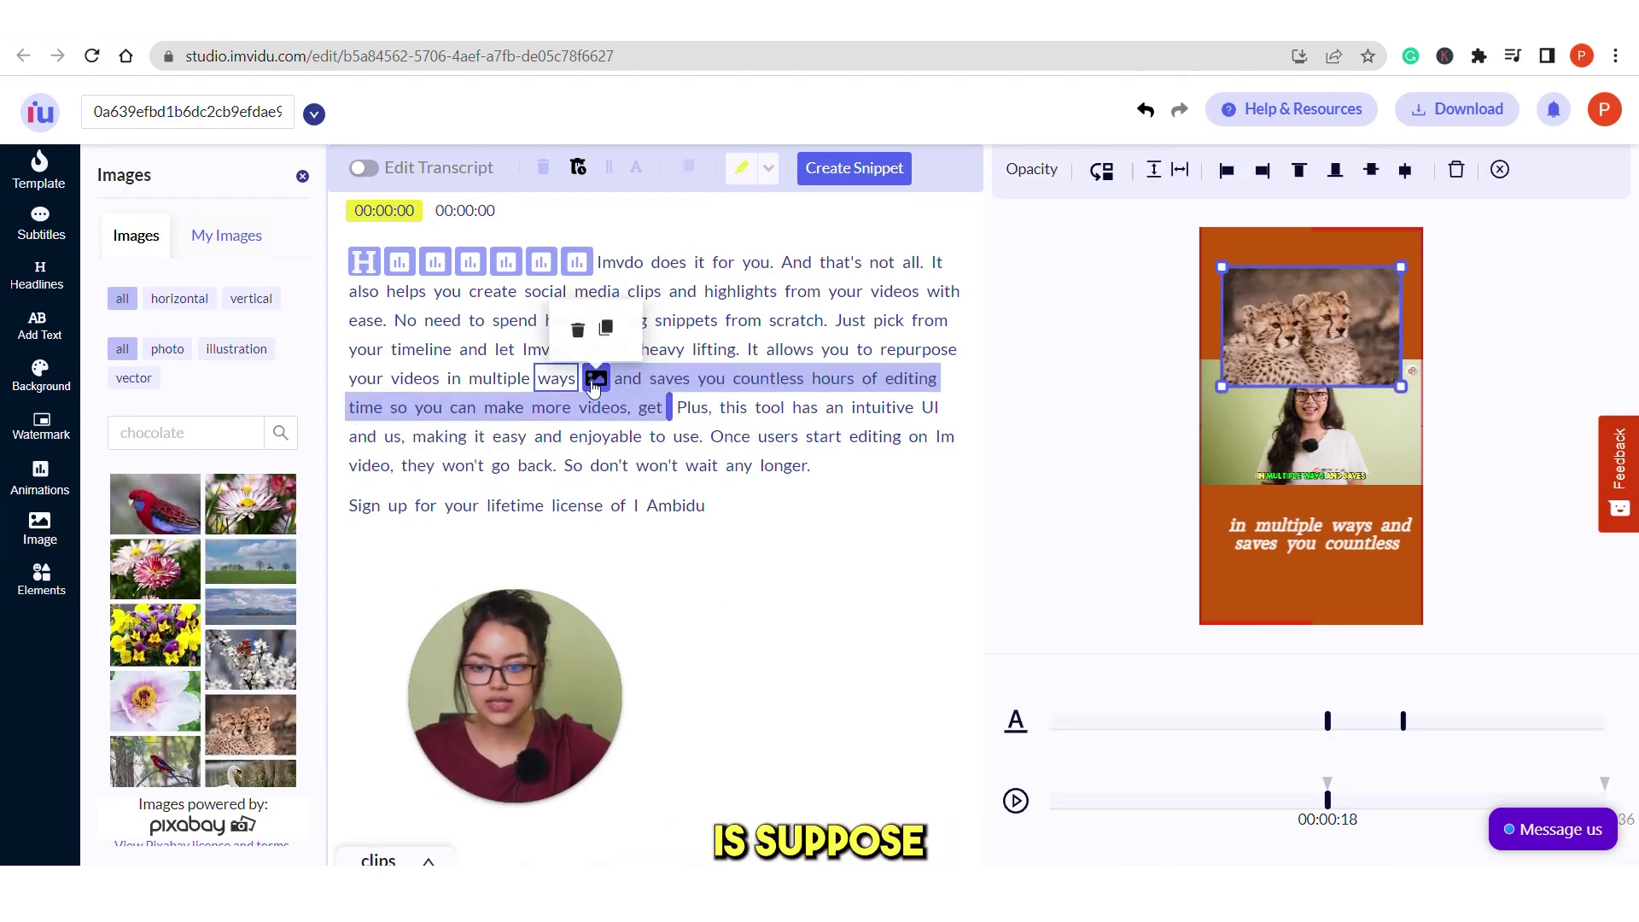
pyautogui.moveTo(1316, 347); pyautogui.dragTo(1319, 428)
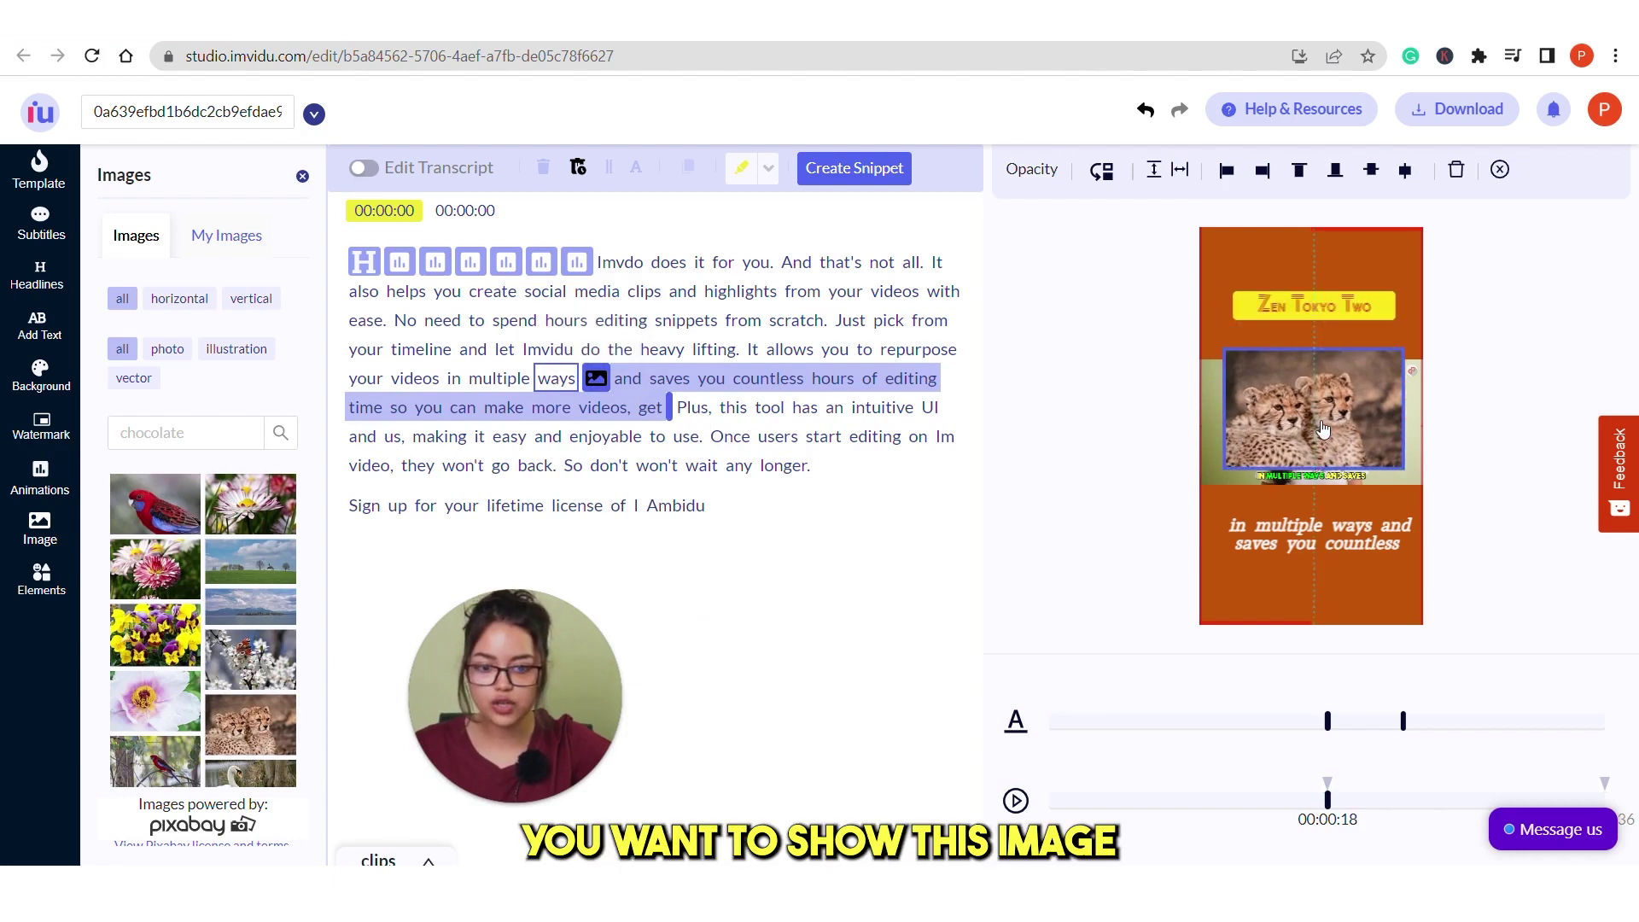
pyautogui.moveTo(594, 376)
pyautogui.mouseDown()
pyautogui.moveTo(687, 418)
pyautogui.moveTo(751, 412)
pyautogui.mouseUp()
pyautogui.click(595, 378)
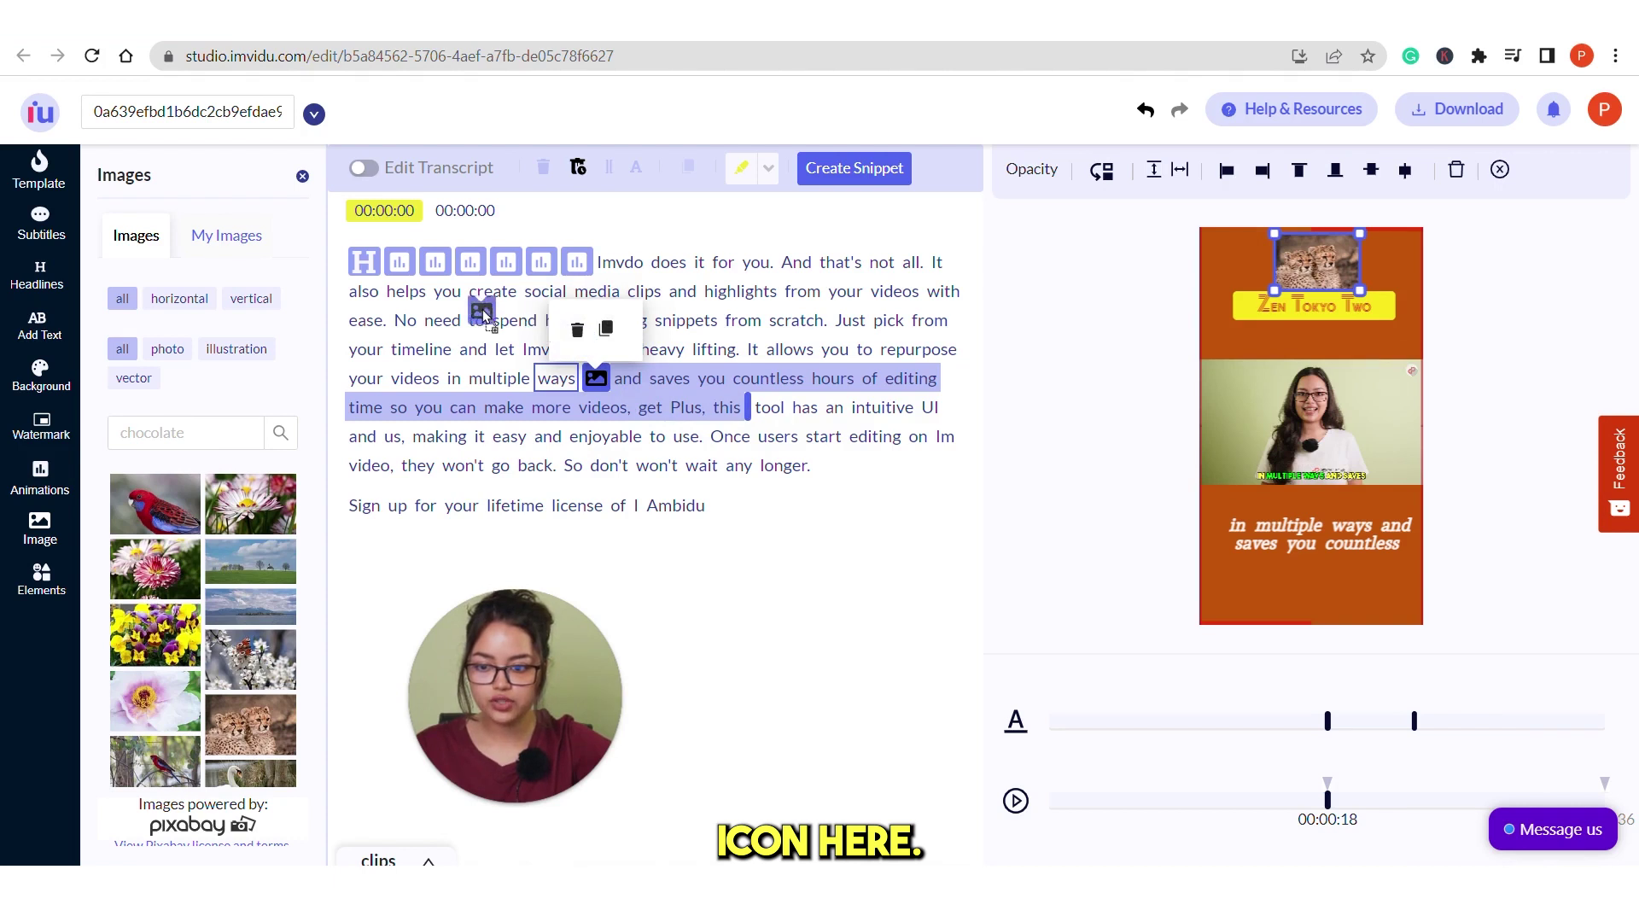
# Retime the cheetah image to start at 'do the heavy lifting' in the transcript
pyautogui.moveTo(466, 322); pyautogui.dragTo(437, 322)
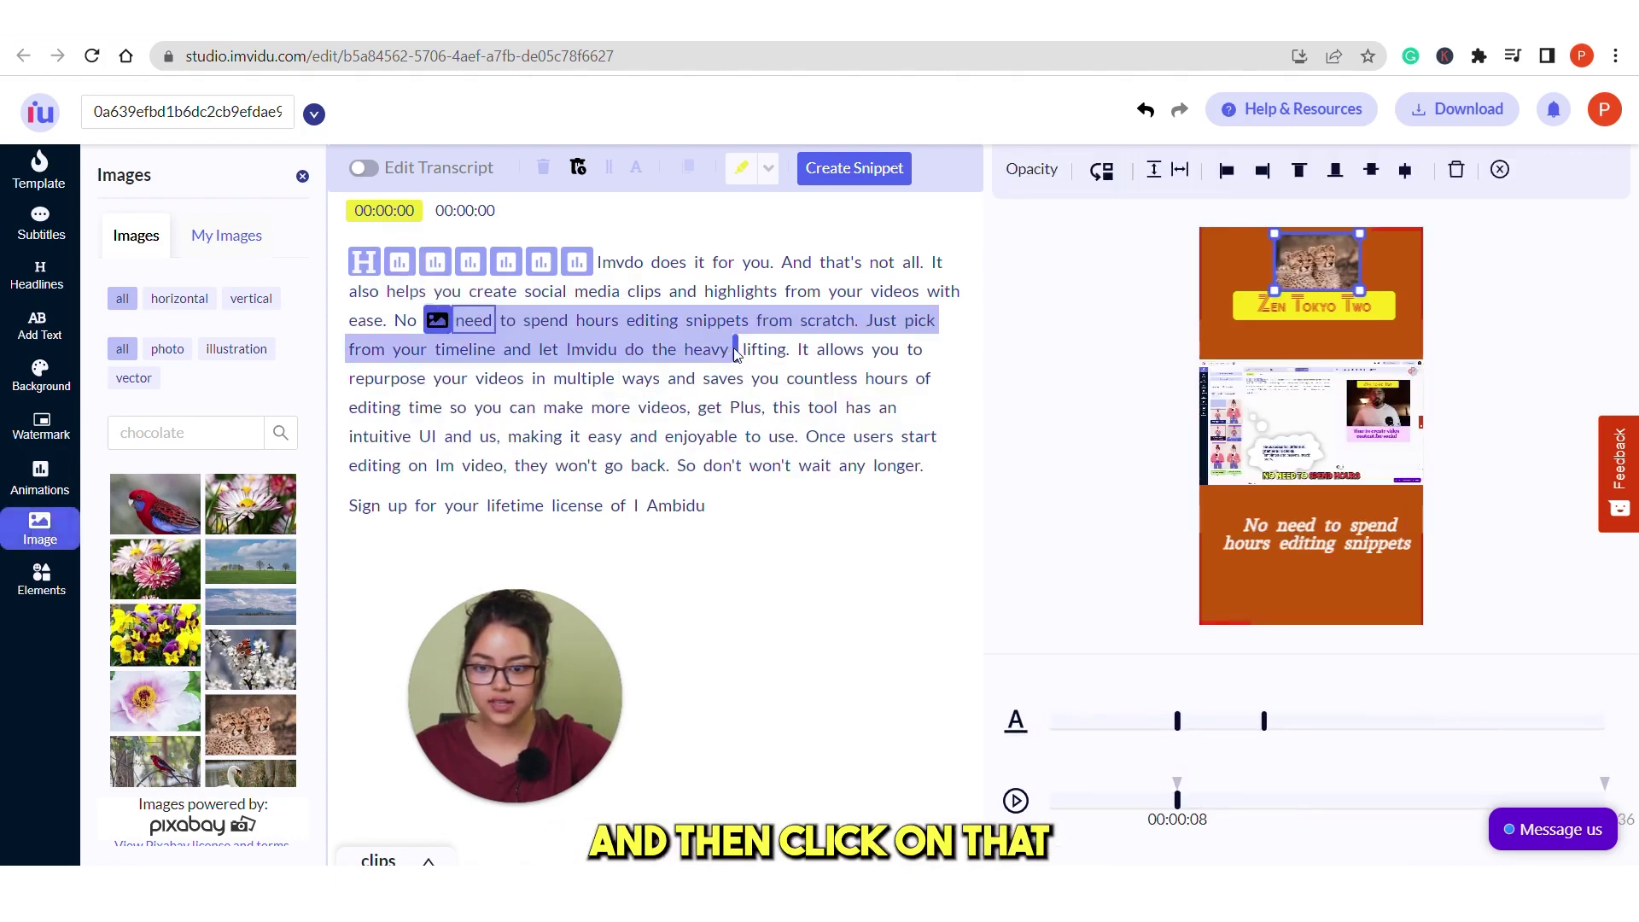
pyautogui.moveTo(736, 355); pyautogui.dragTo(538, 352)
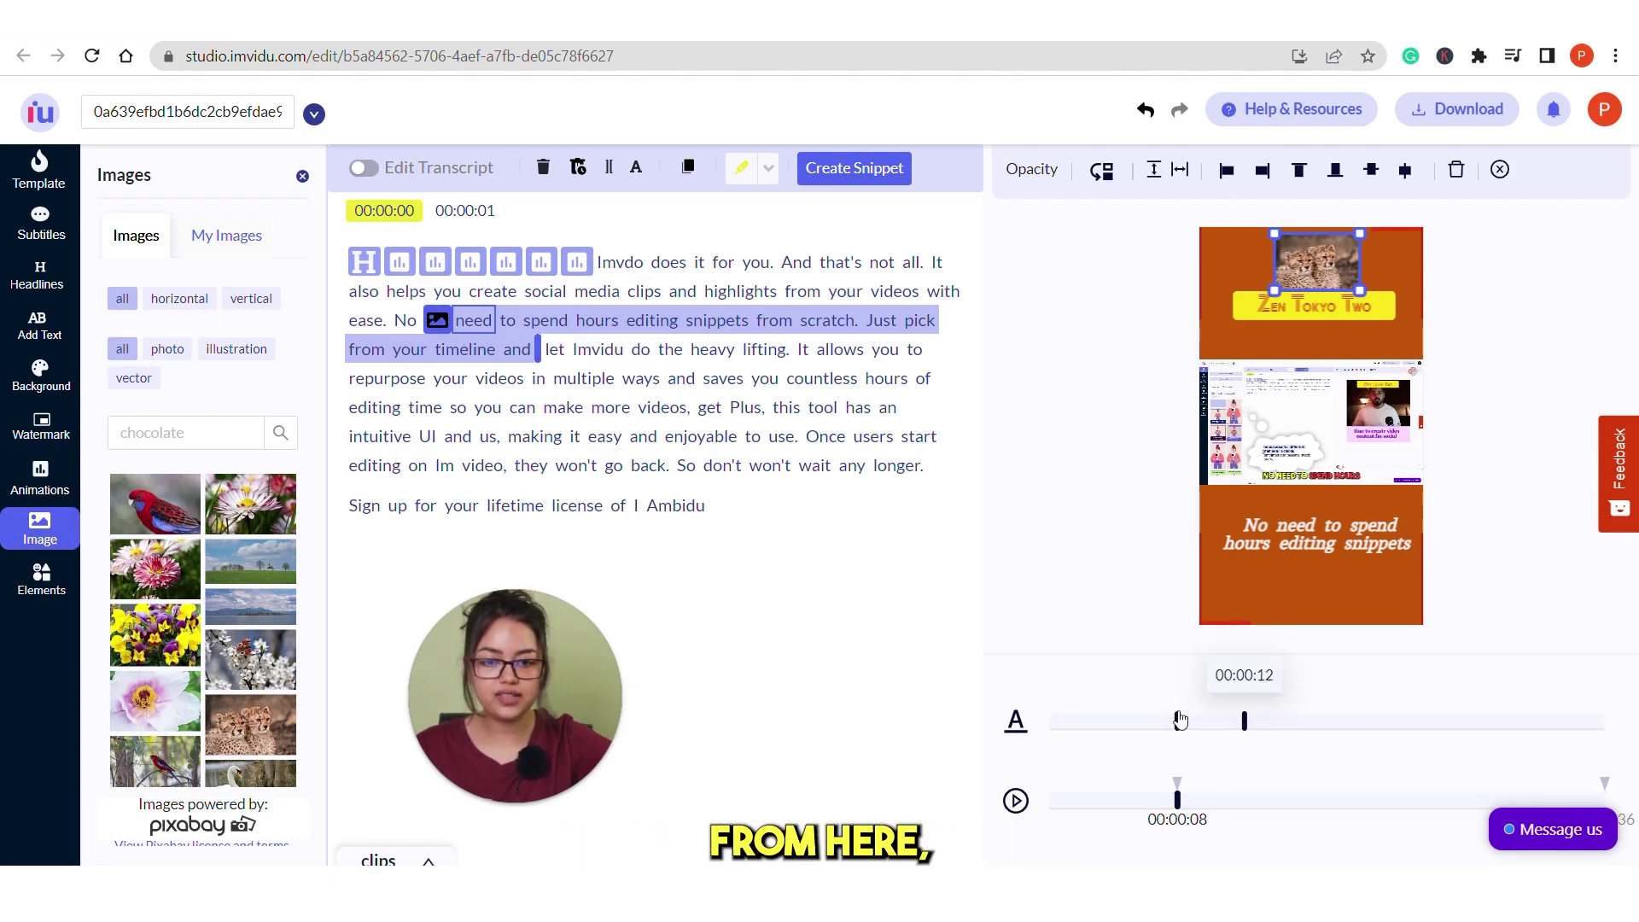
pyautogui.moveTo(1177, 726); pyautogui.dragTo(1328, 722)
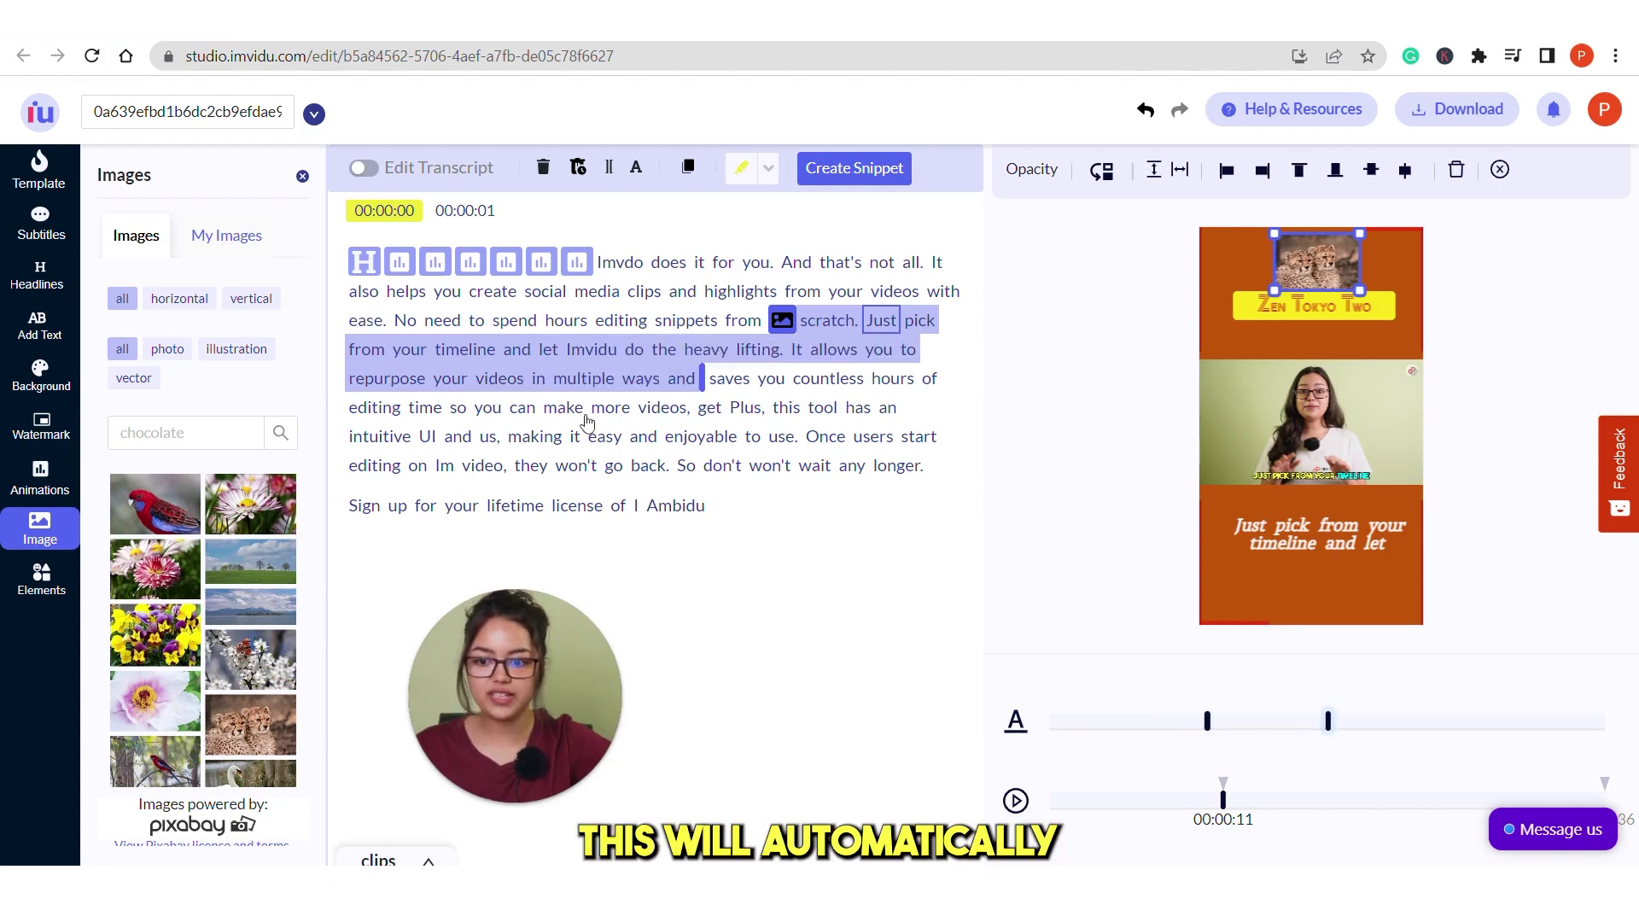
pyautogui.moveTo(1207, 721); pyautogui.dragTo(1252, 721)
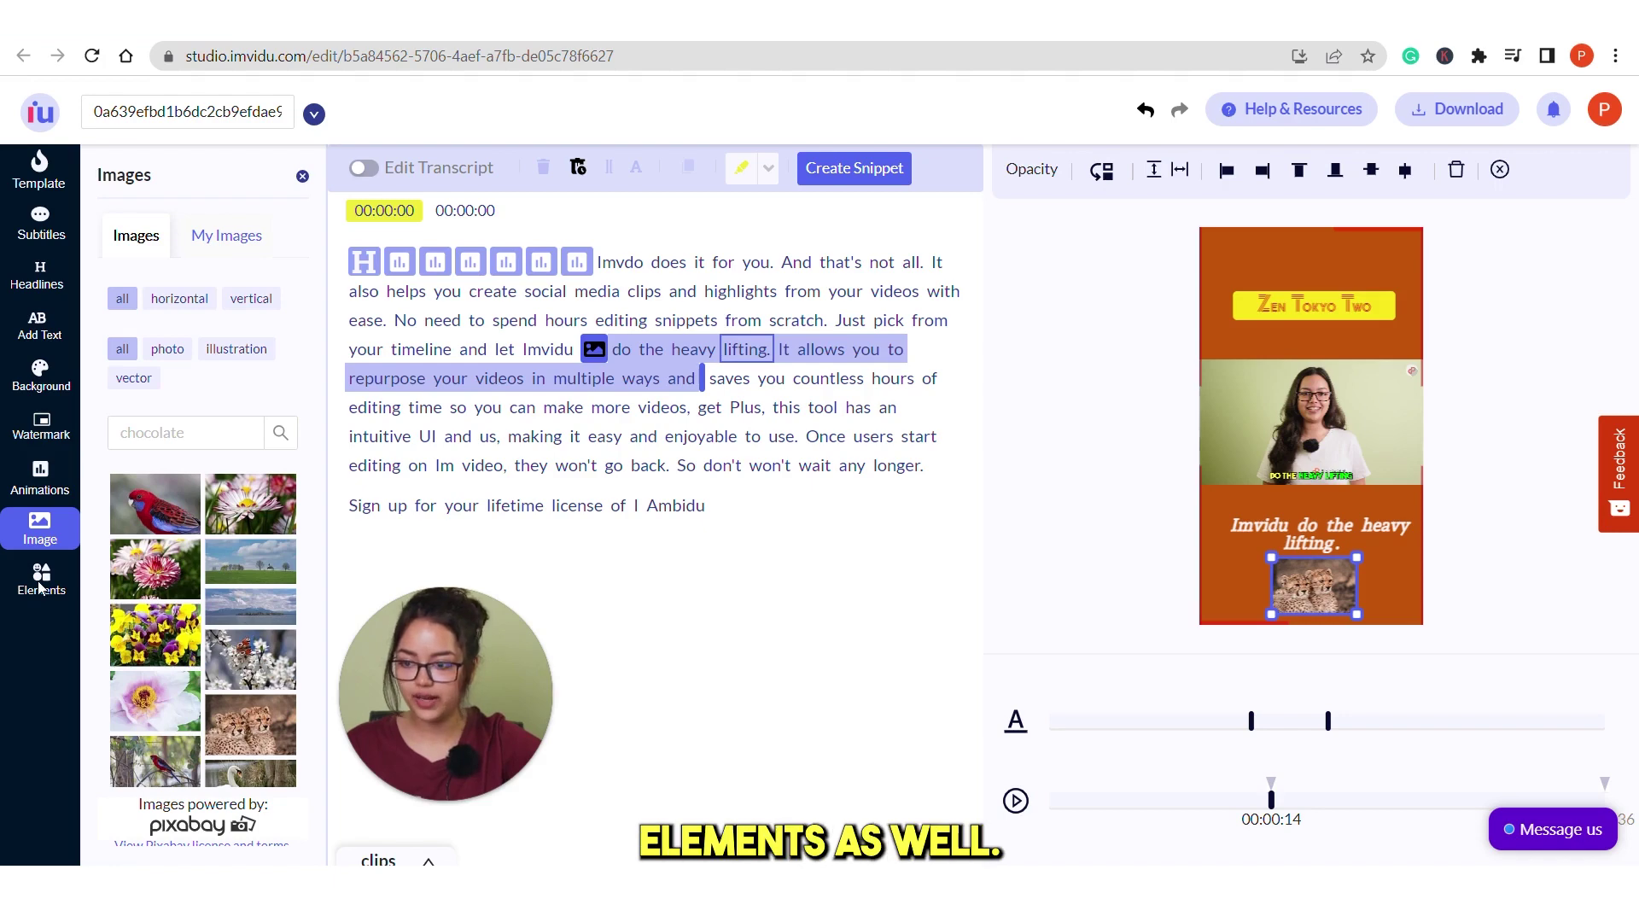
# Filter images by illustration and vector, then view My Images
pyautogui.click(235, 350)
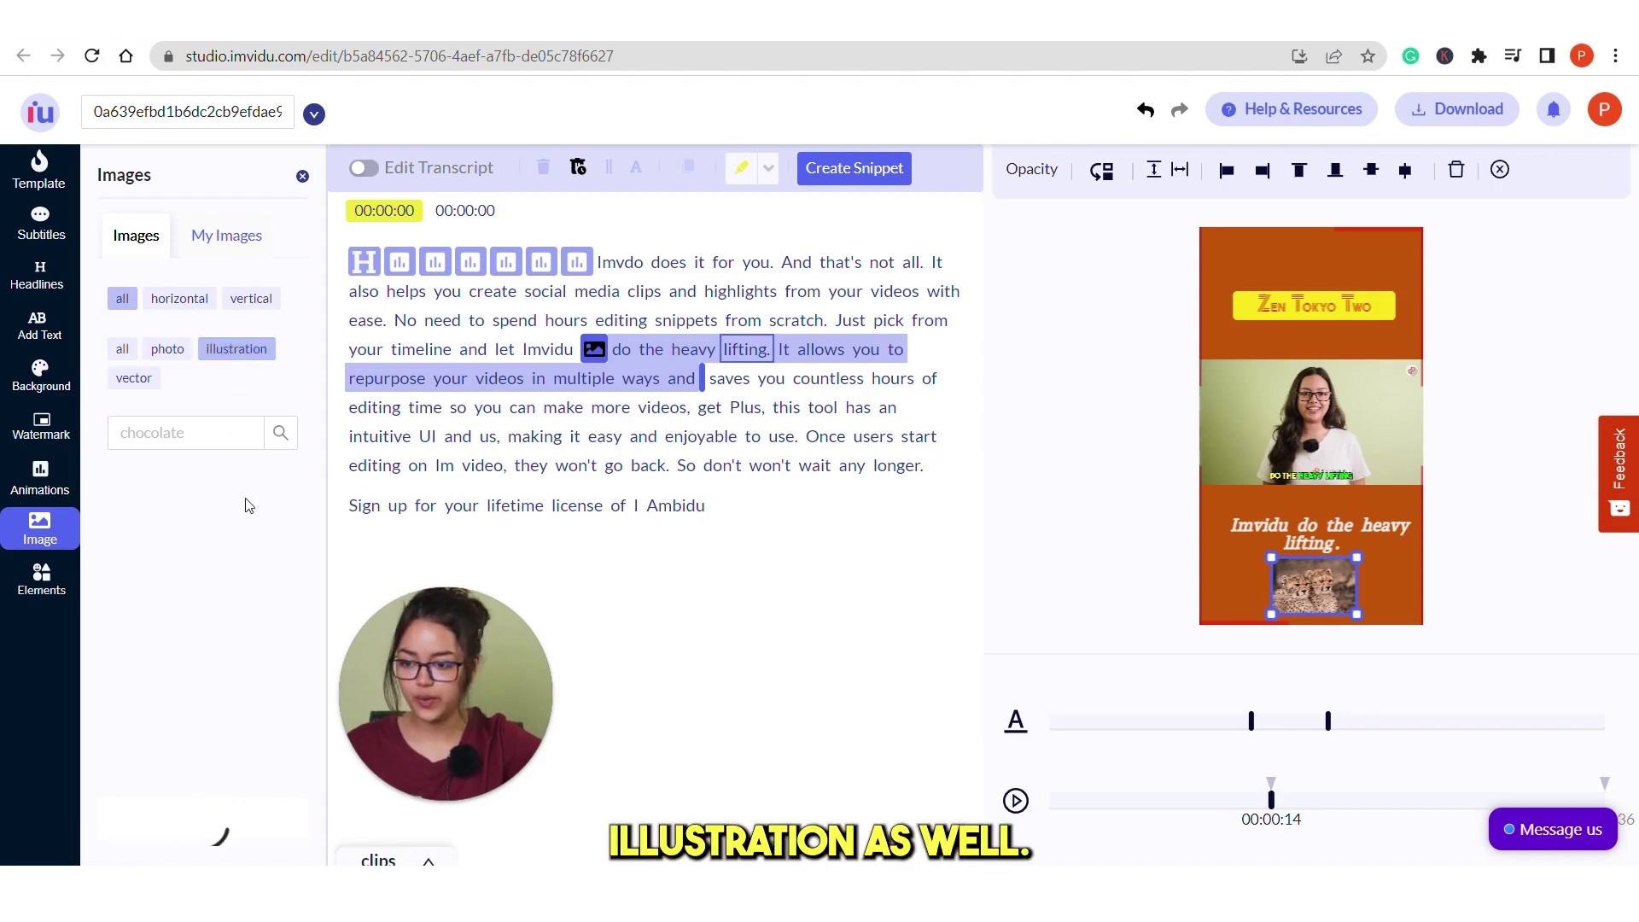
pyautogui.click(143, 381)
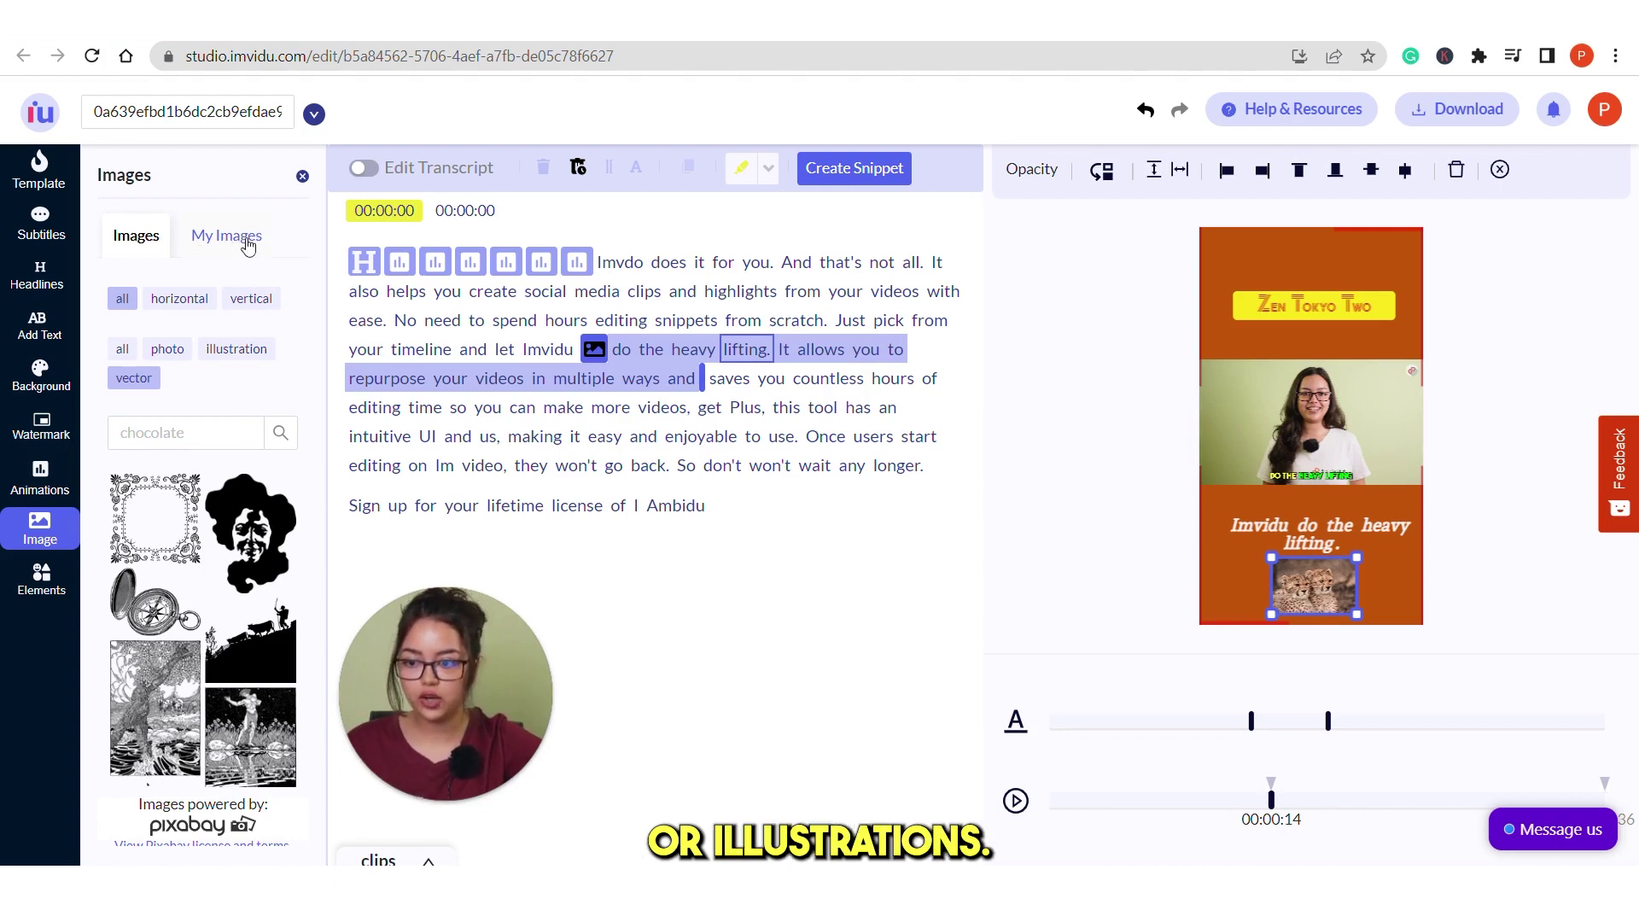
pyautogui.click(247, 247)
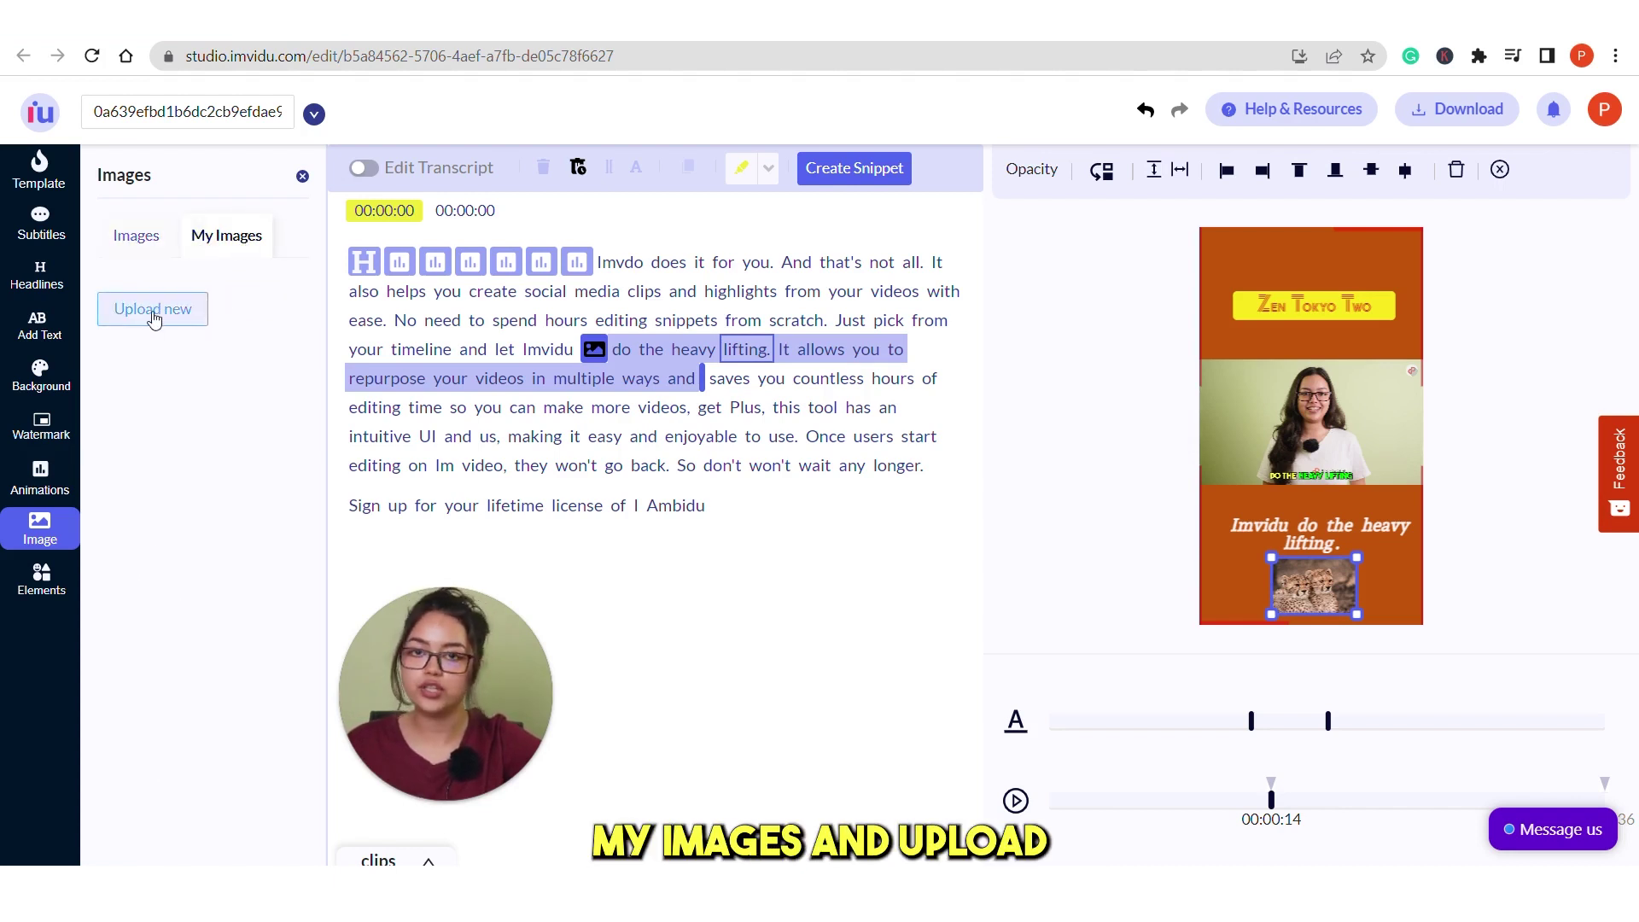
# Add the cat emoji and shrink it into the top-left corner
pyautogui.click(39, 581)
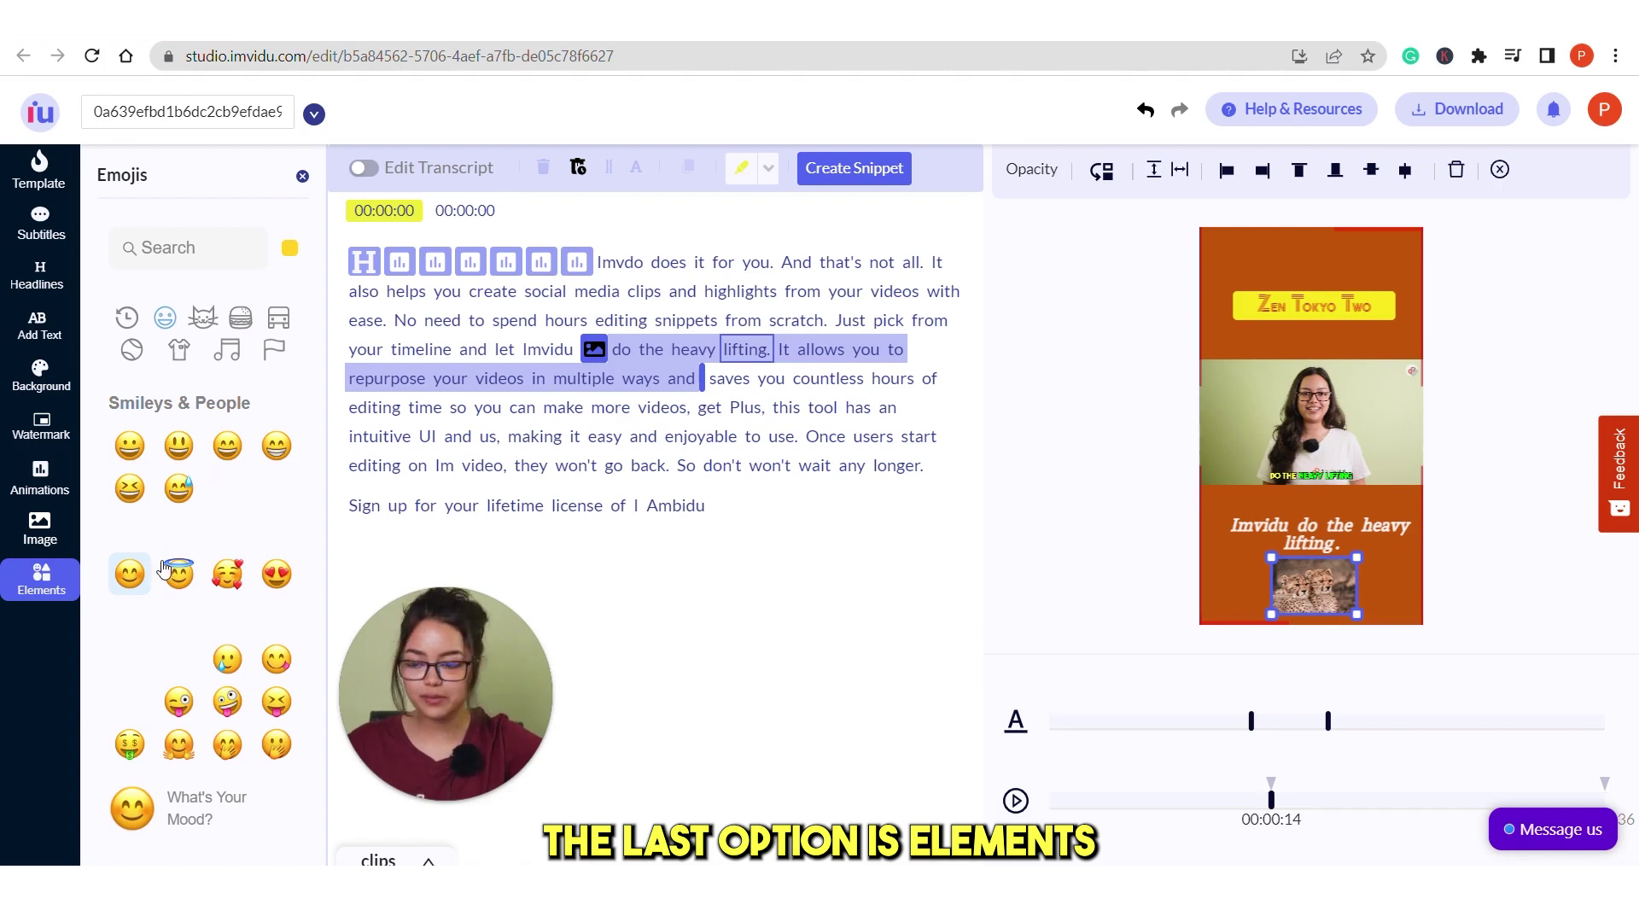
pyautogui.scroll(-10, 261, 555)
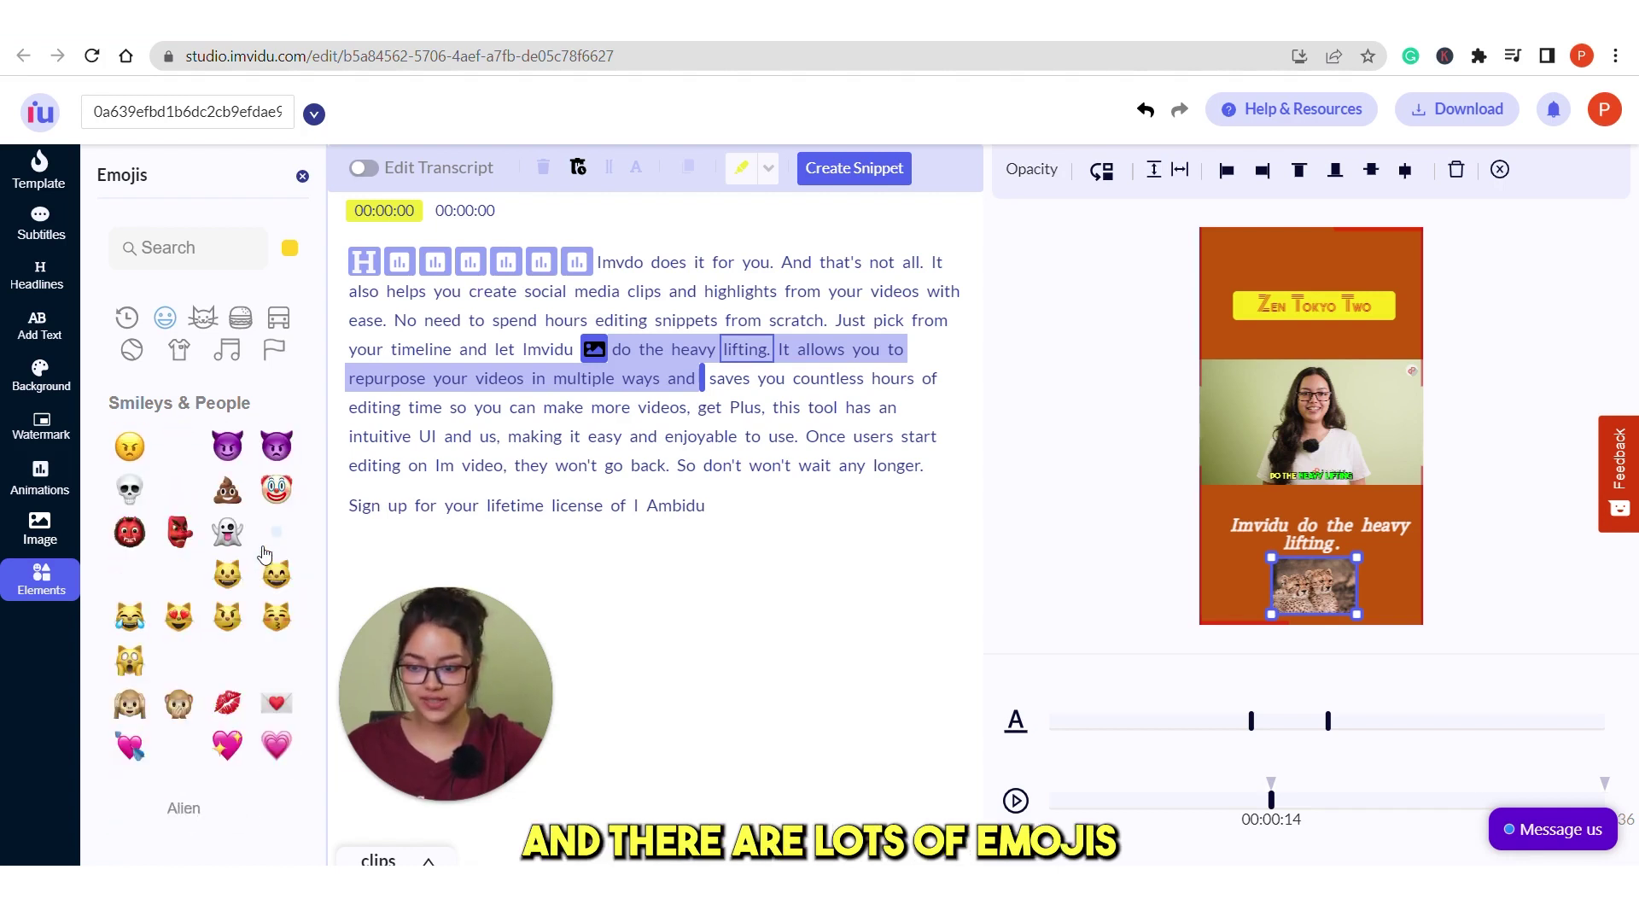
pyautogui.click(271, 572)
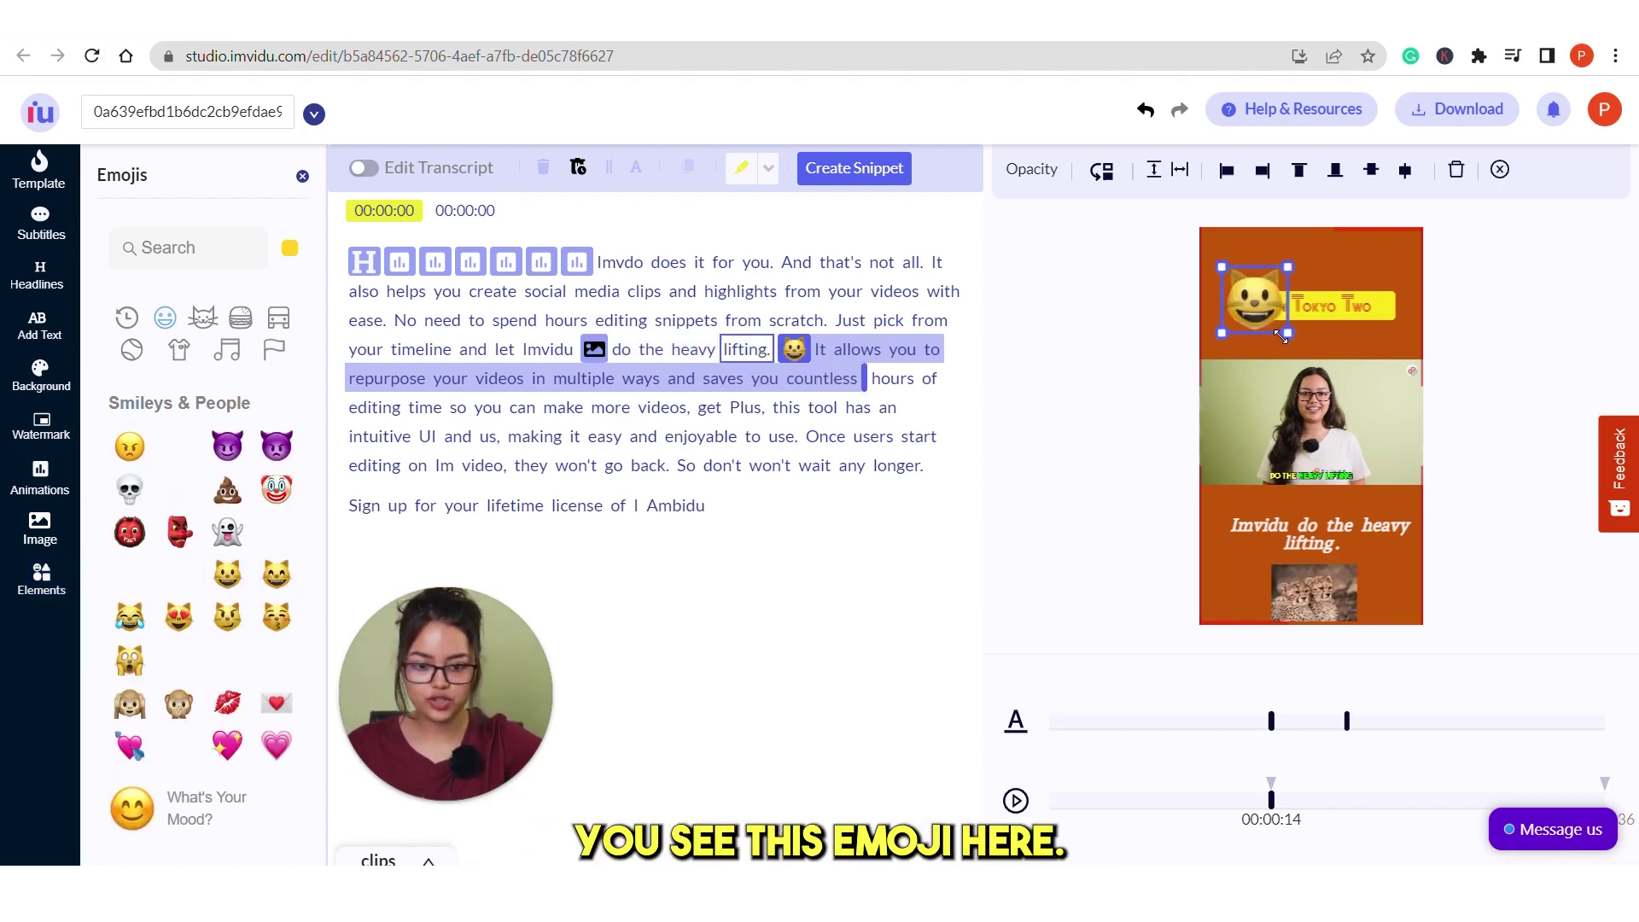
pyautogui.moveTo(1283, 336); pyautogui.dragTo(1253, 282)
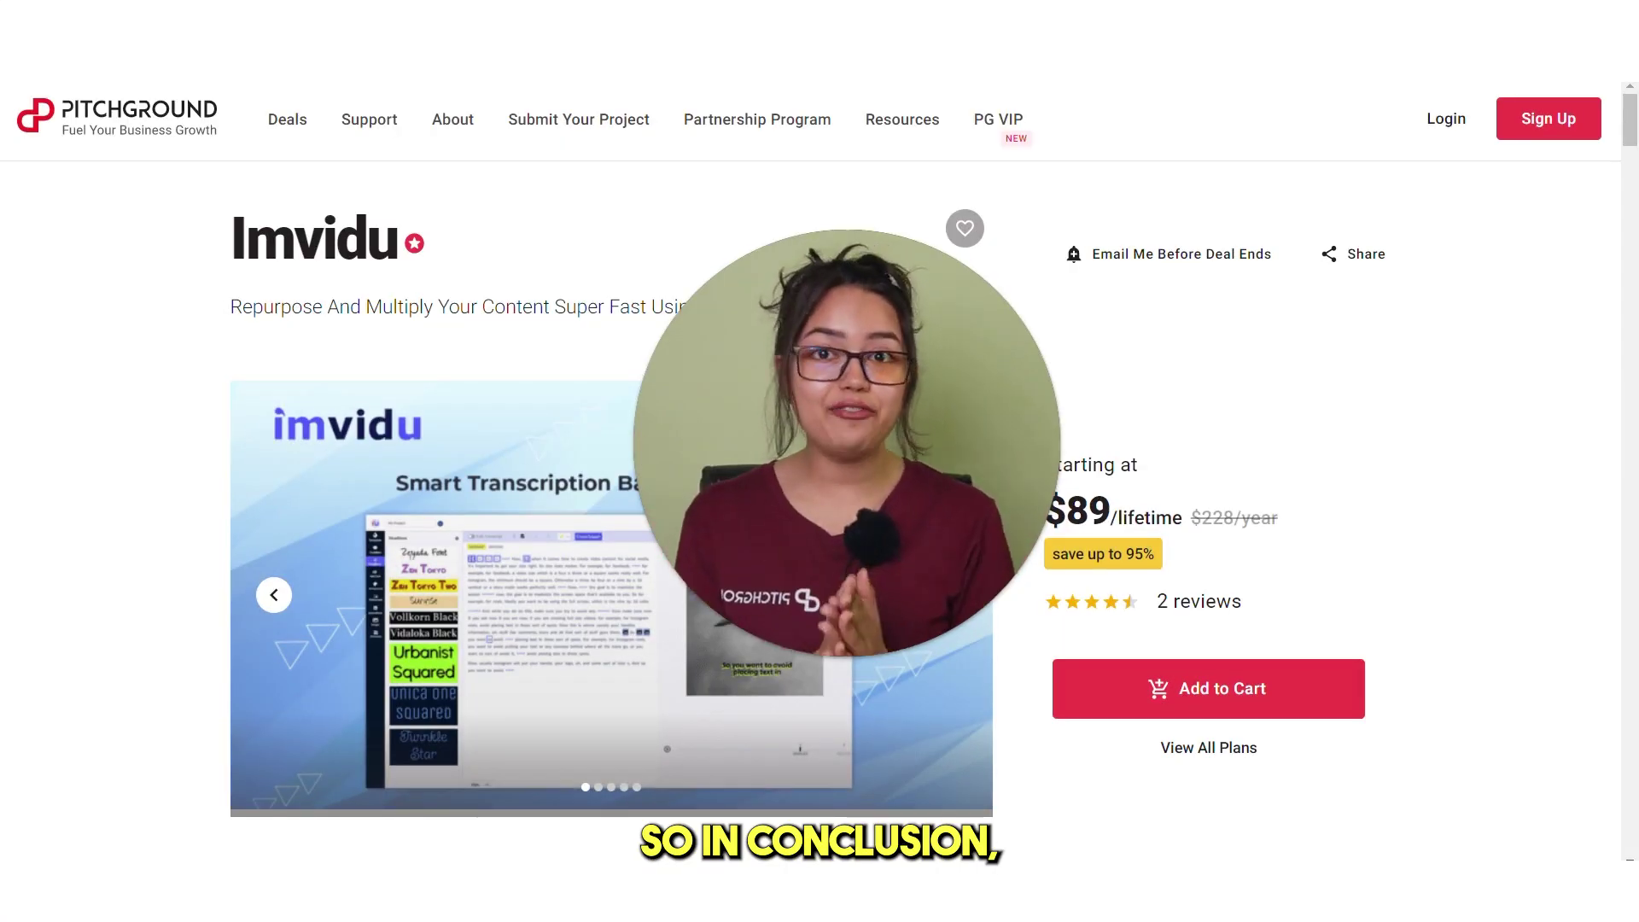